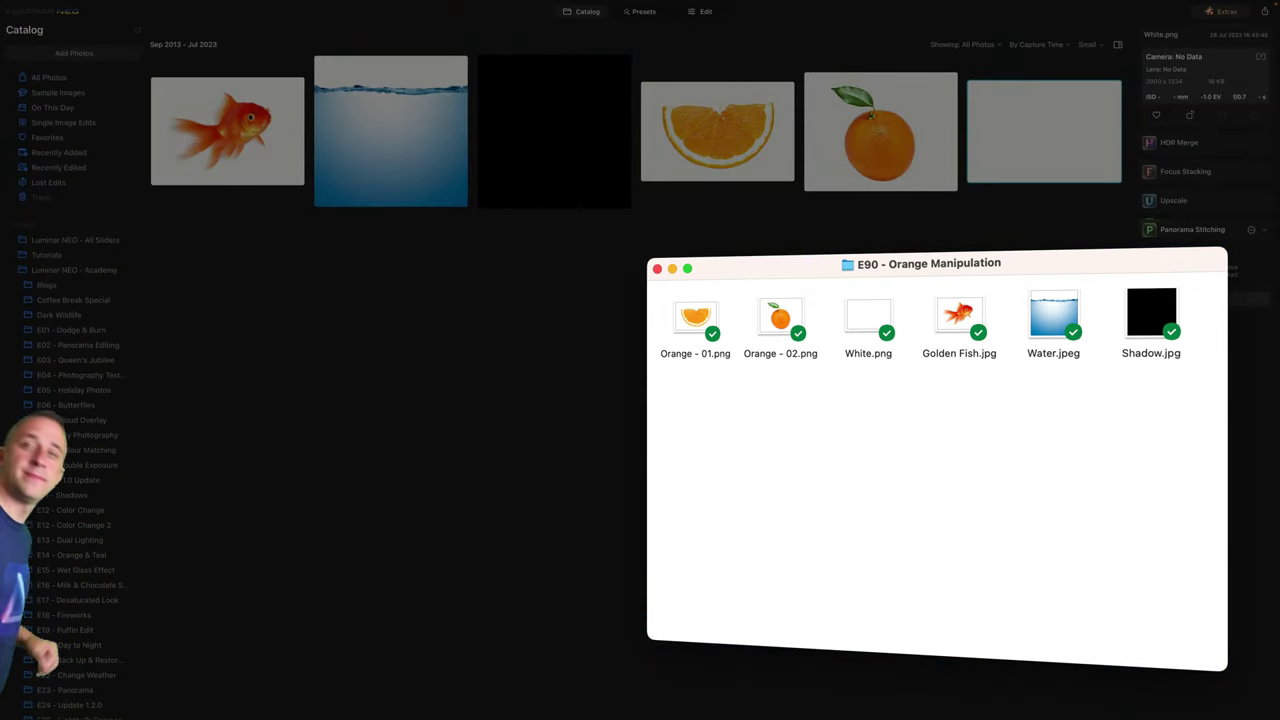
# Look through the source images in the catalog: white background, whole orange, orange slice, black shadow image, water and goldfish
pyautogui.click(972, 404)
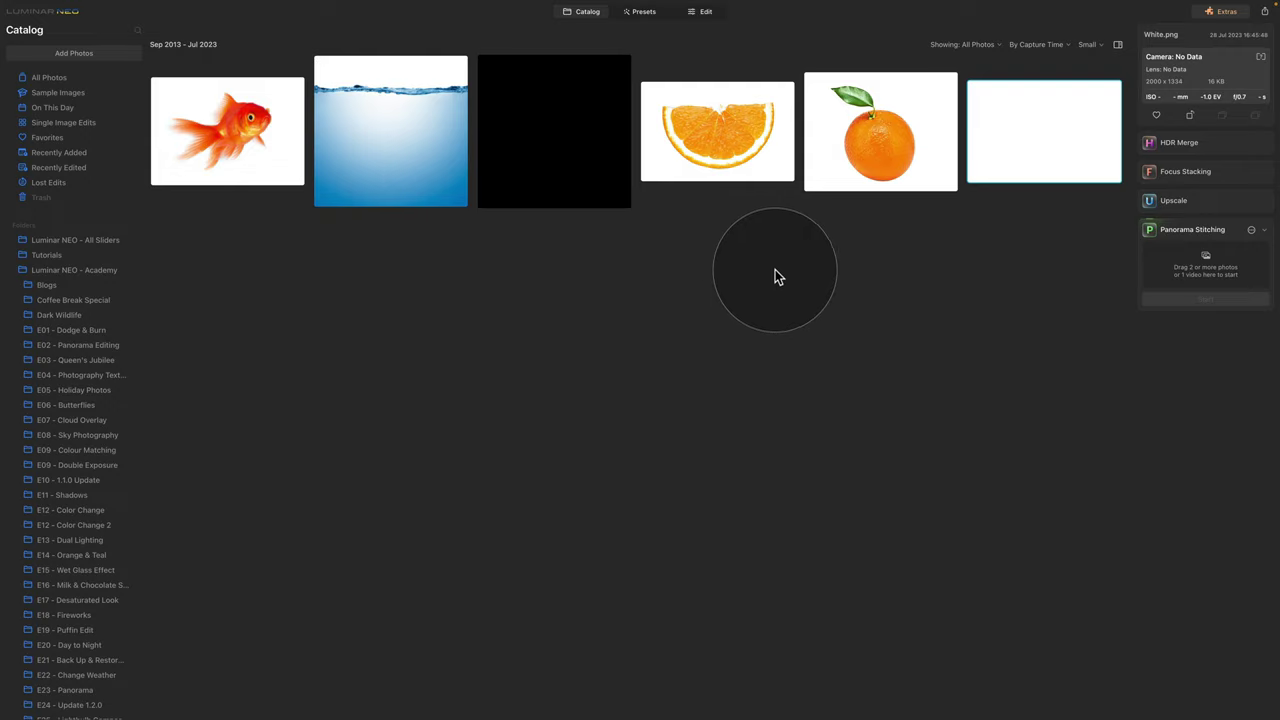
pyautogui.click(1028, 120)
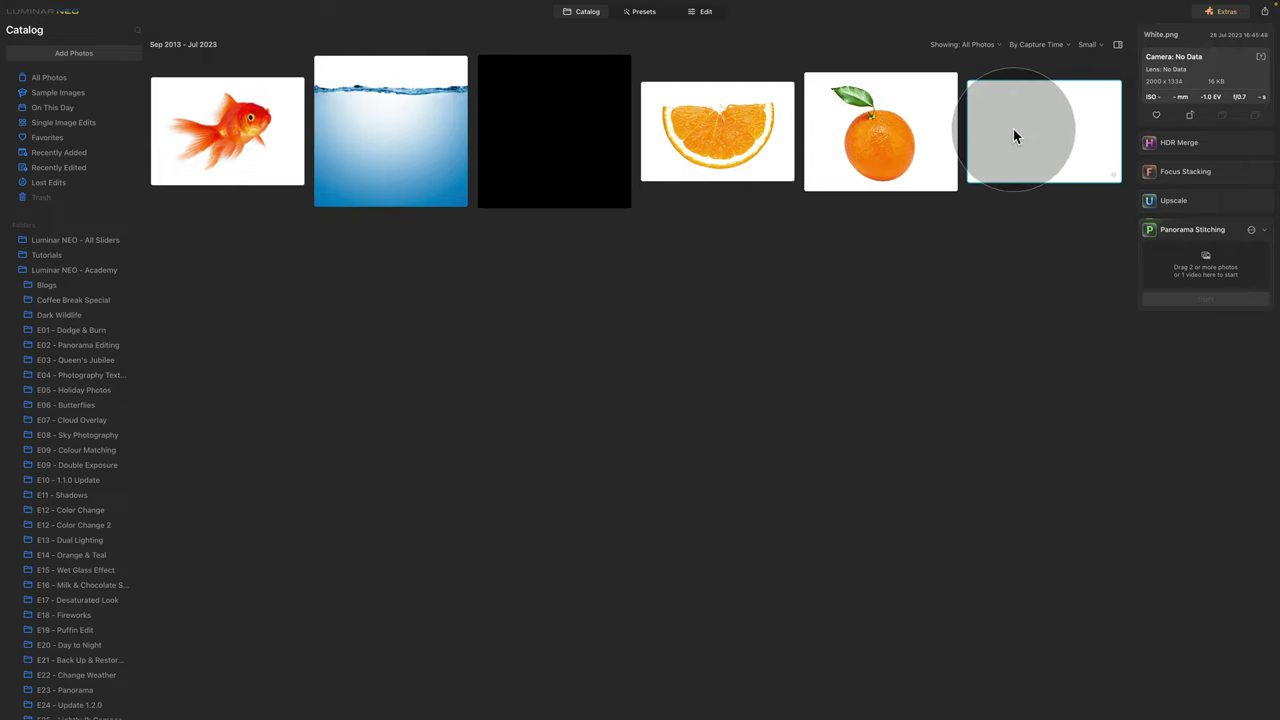
pyautogui.click(879, 131)
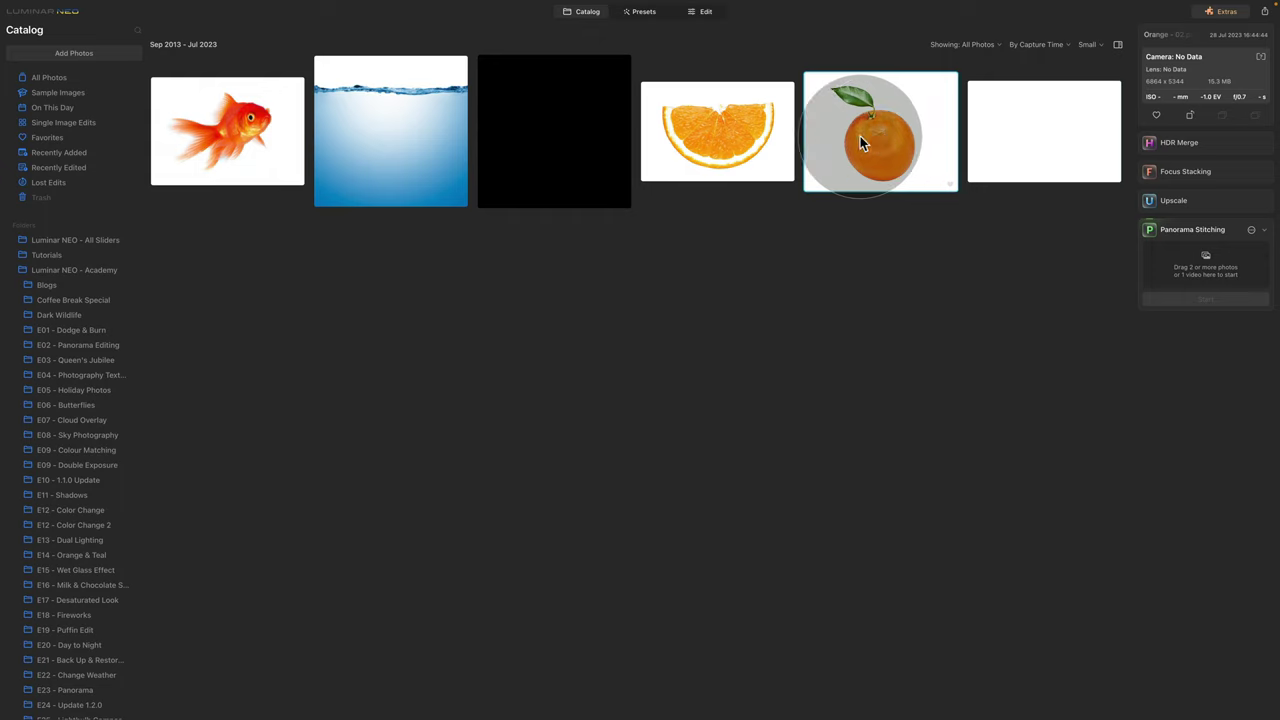
pyautogui.click(689, 118)
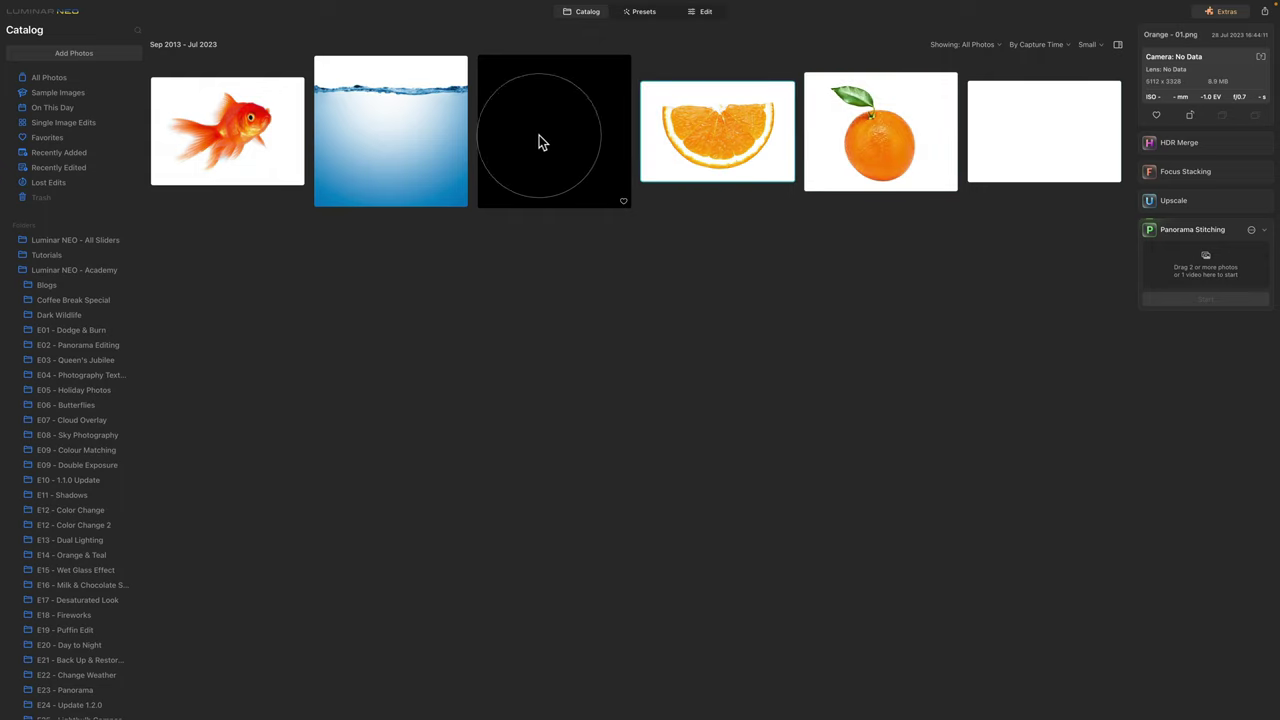
pyautogui.click(543, 110)
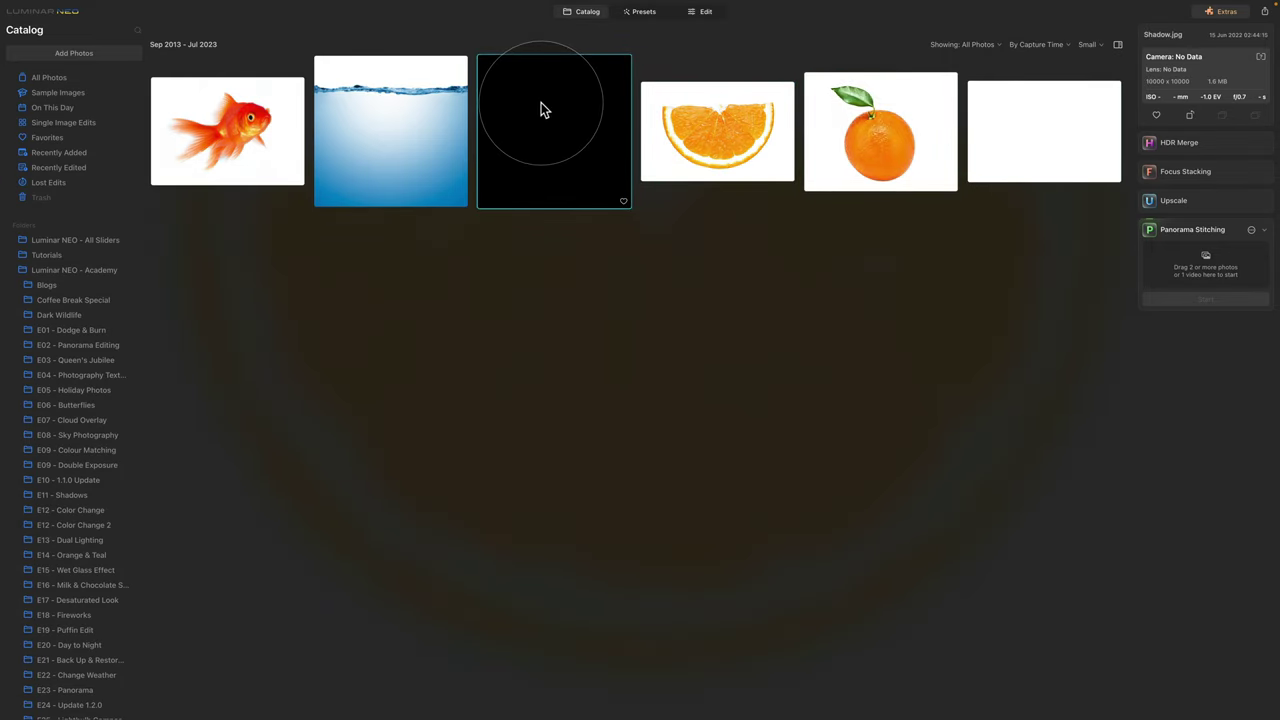
pyautogui.click(394, 100)
pyautogui.click(249, 129)
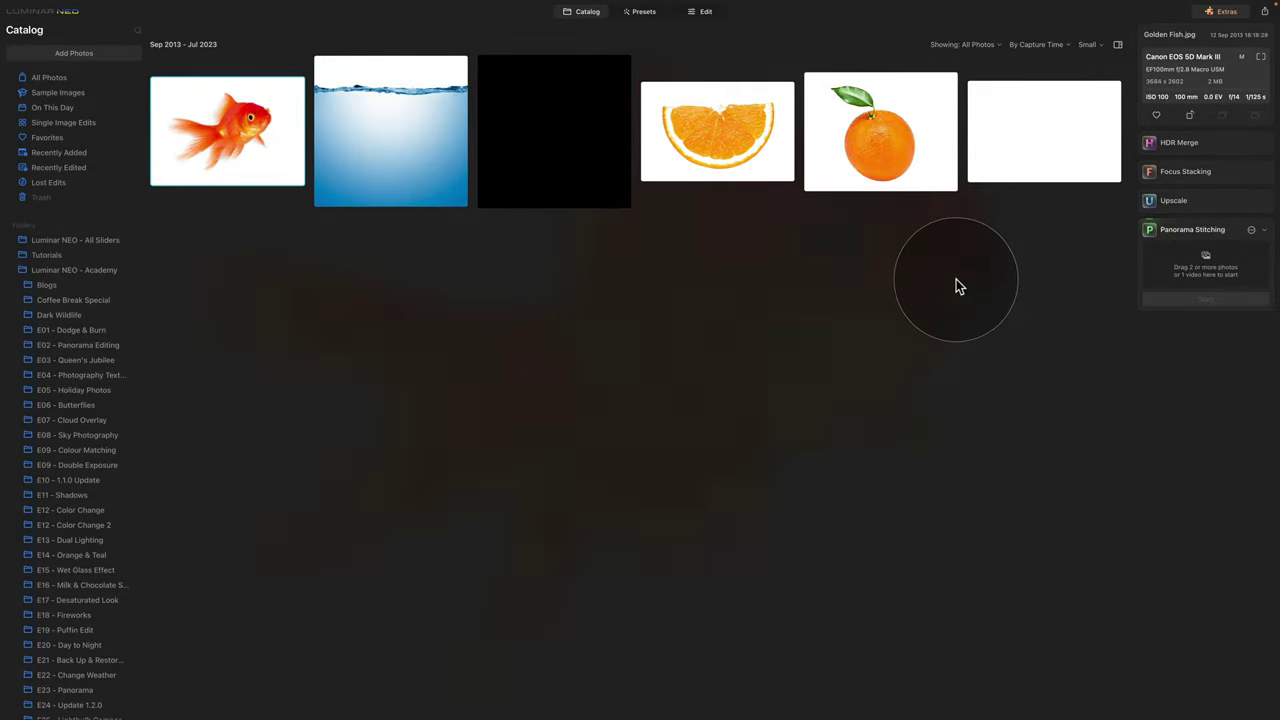
# Open the blank white image for editing and load Shadow.jpg from the E90 - Orange Manipulation folder as a layer image
pyautogui.click(1040, 137)
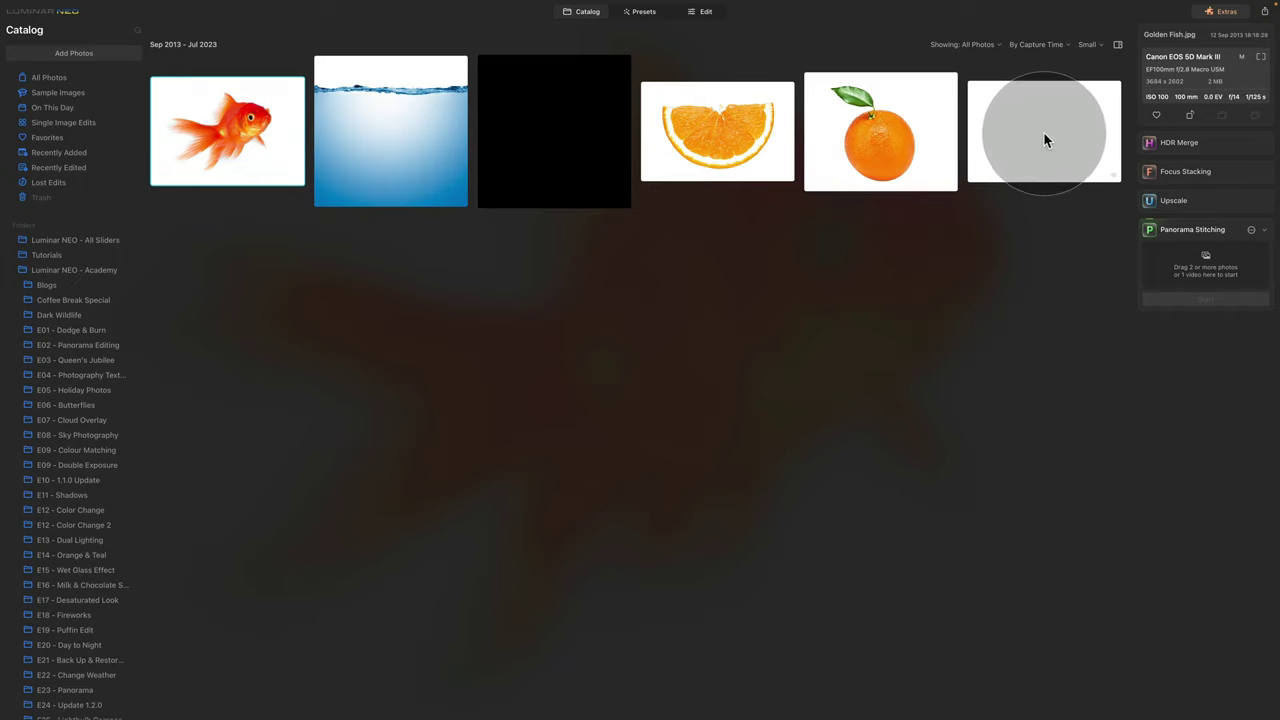
pyautogui.click(709, 17)
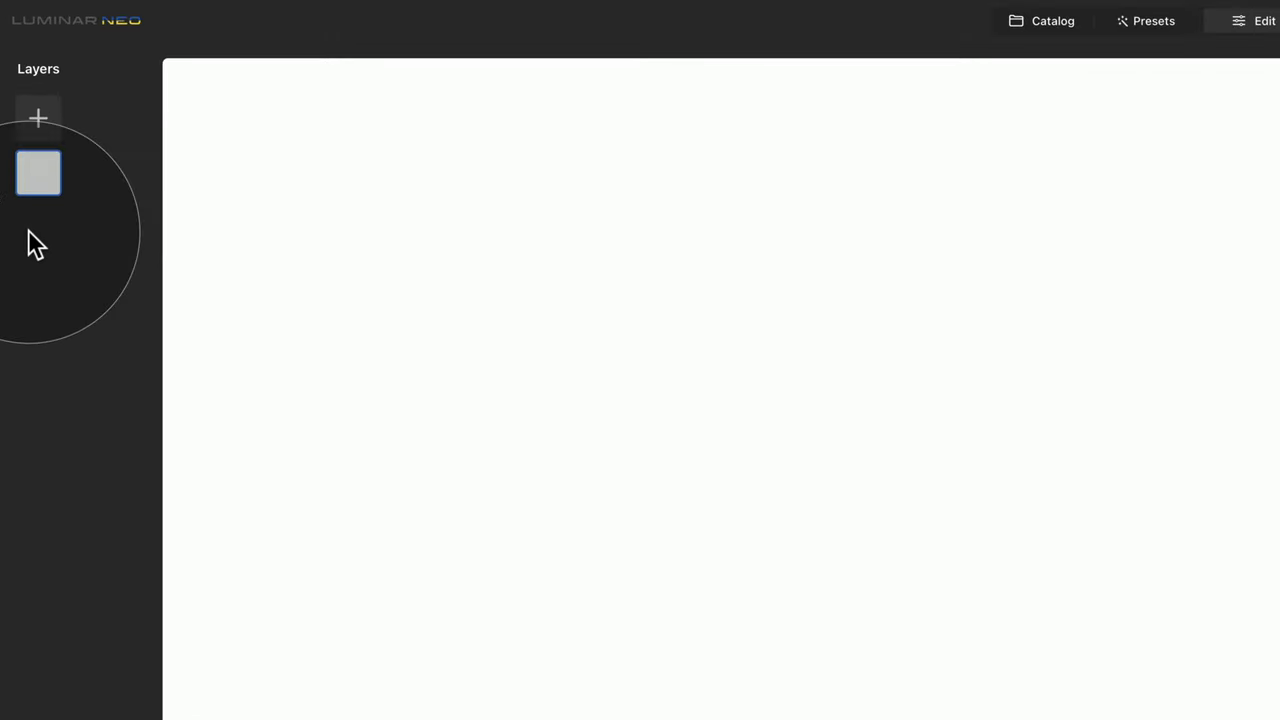
pyautogui.click(38, 117)
pyautogui.click(92, 91)
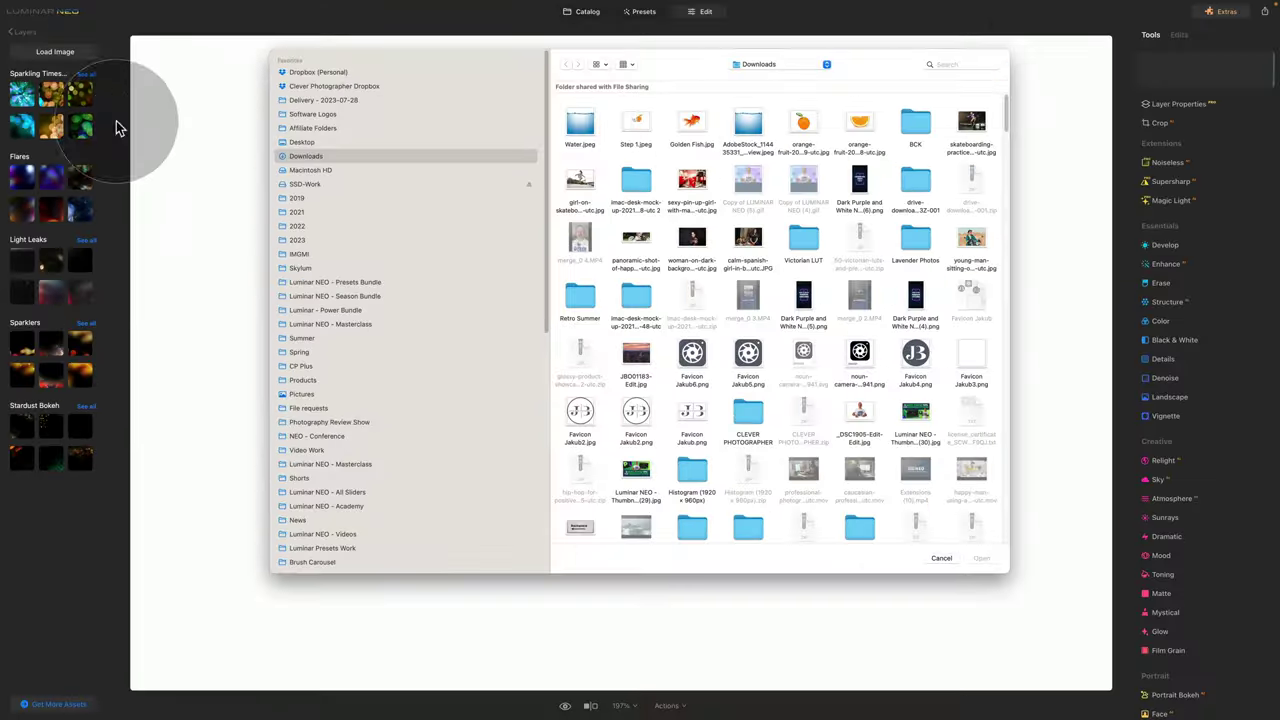
pyautogui.click(364, 508)
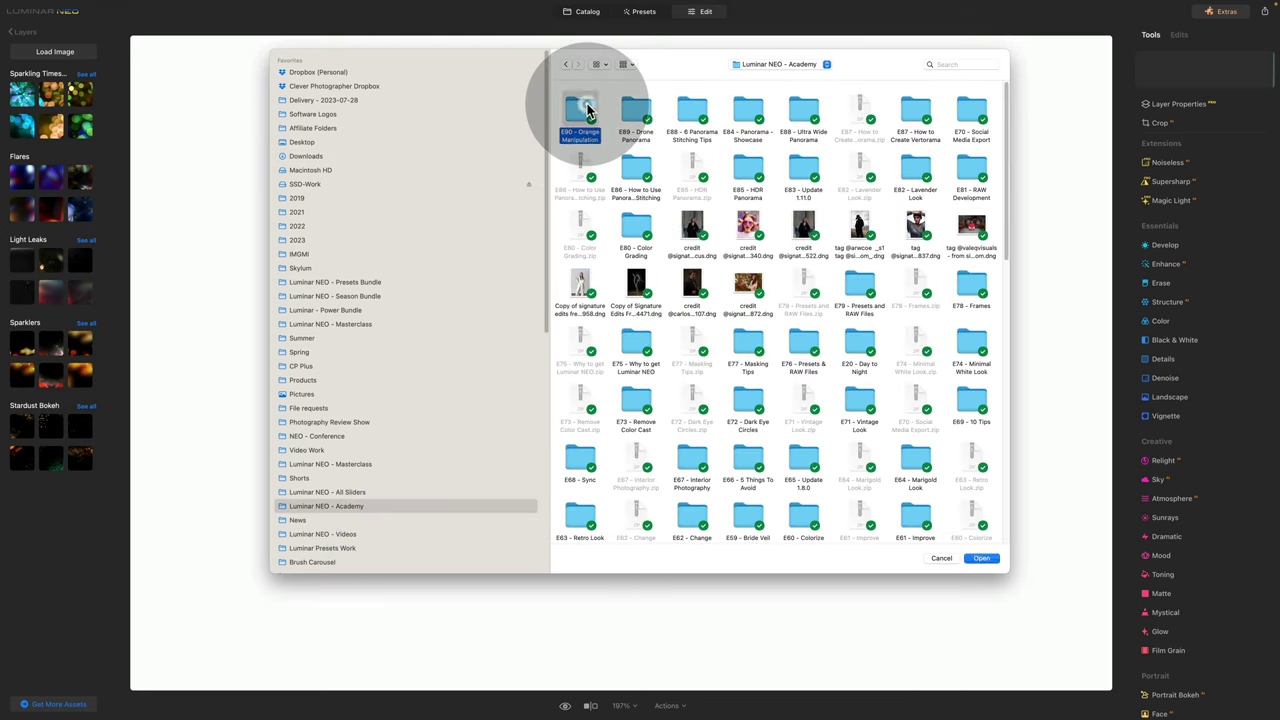
pyautogui.doubleClick(586, 112)
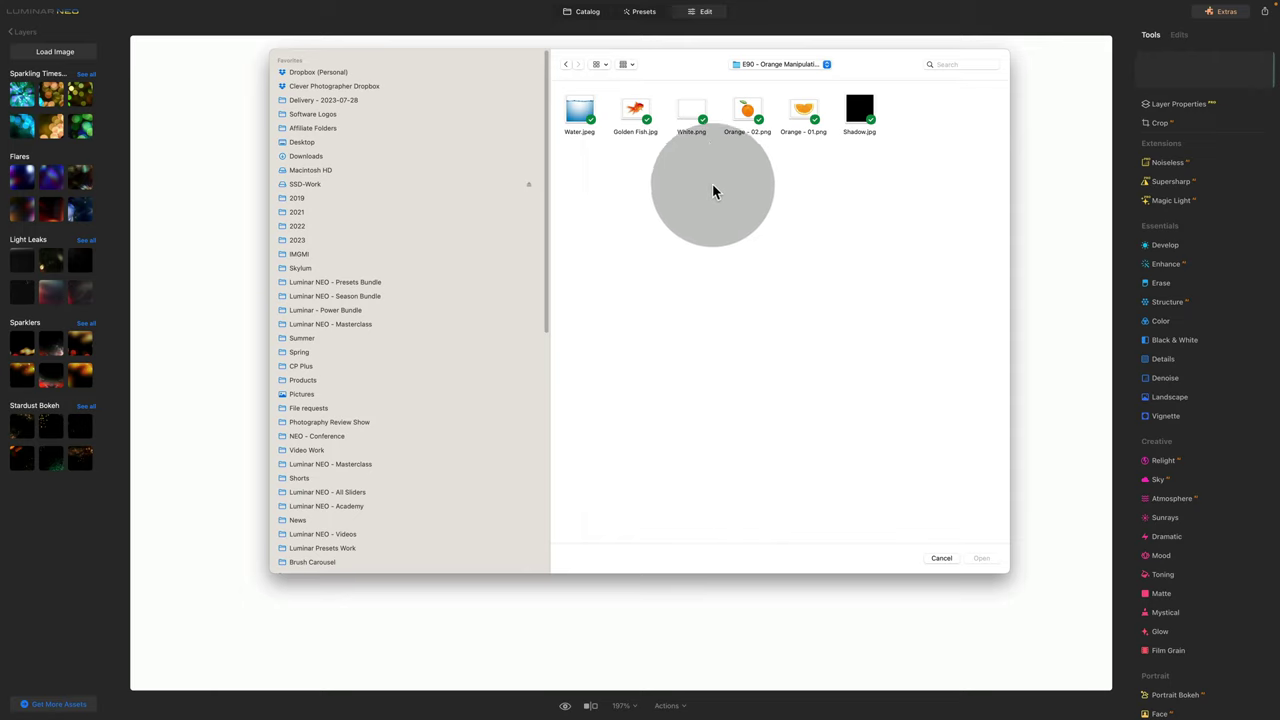
pyautogui.click(858, 110)
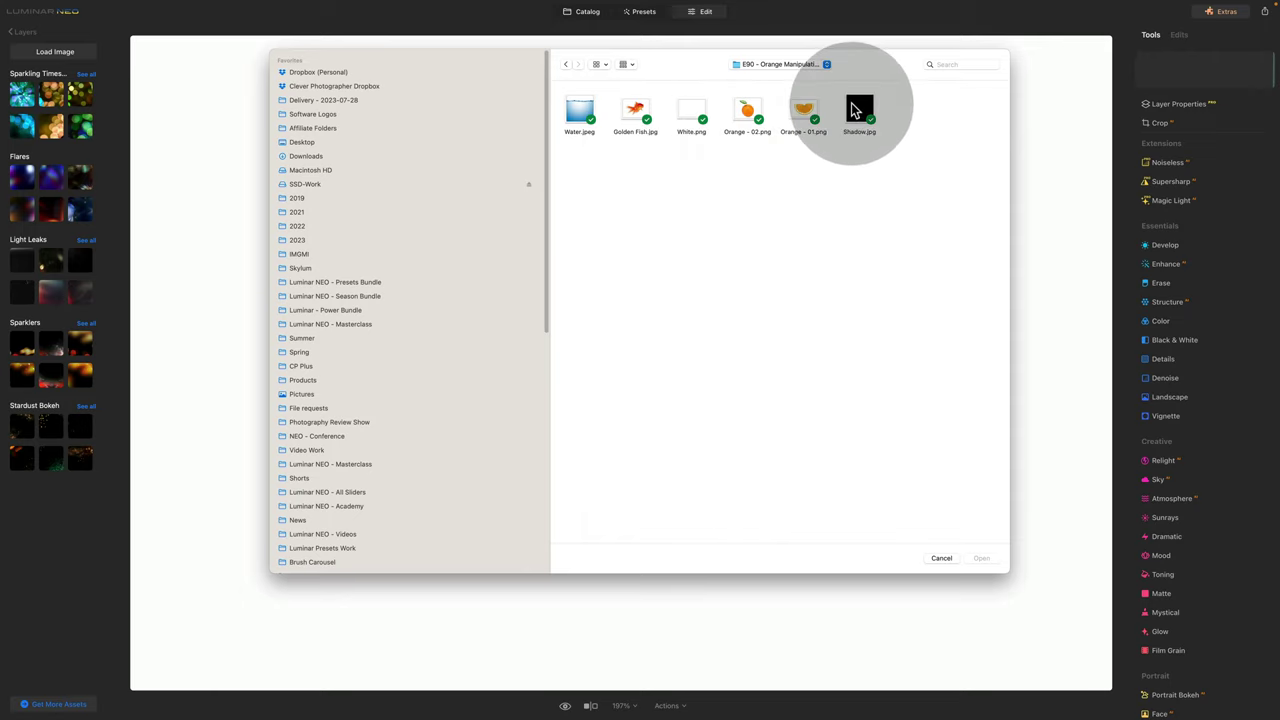
pyautogui.click(981, 558)
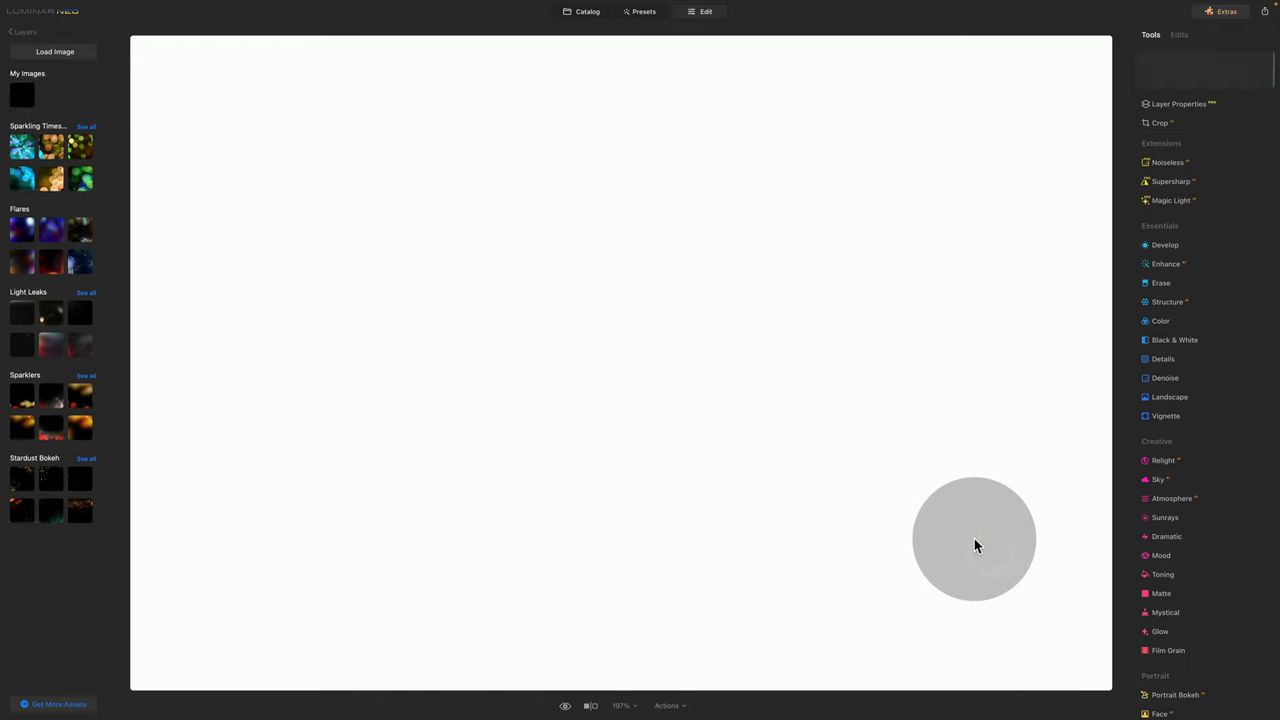
# Load Orange - 01.png and Orange - 02.png into the available layer images
pyautogui.click(66, 55)
pyautogui.click(803, 112)
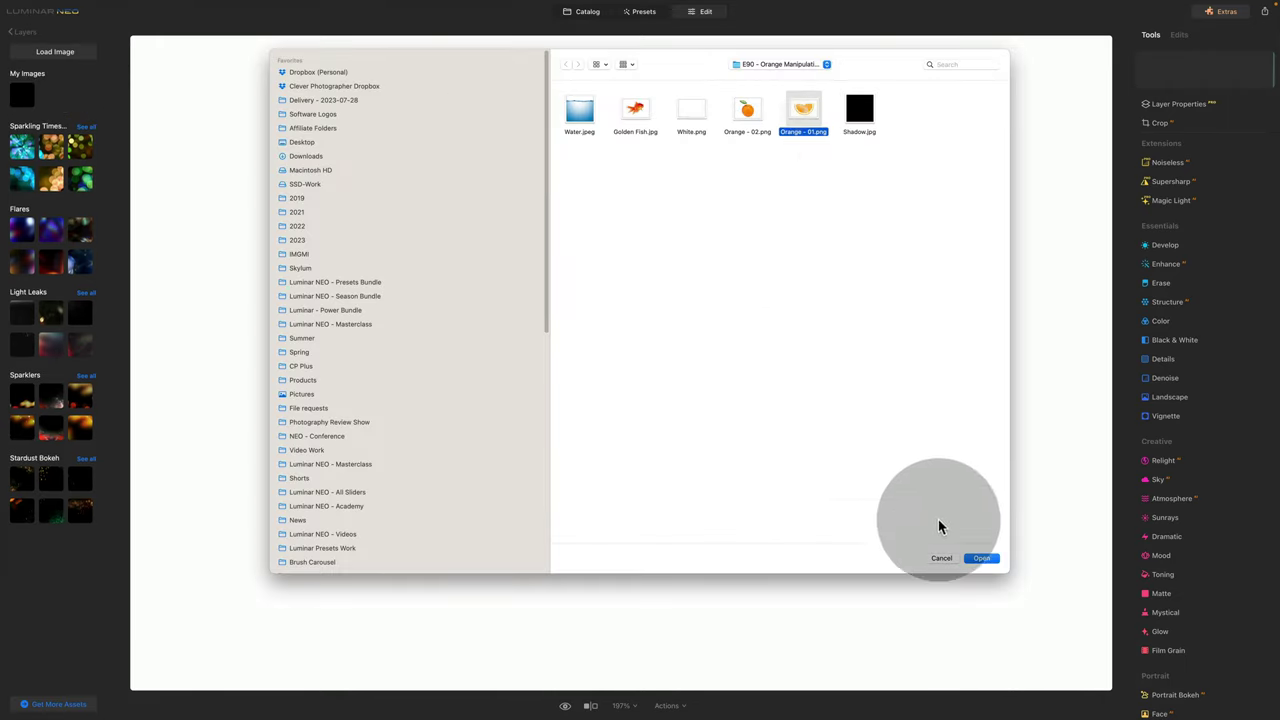
pyautogui.click(981, 558)
pyautogui.click(55, 52)
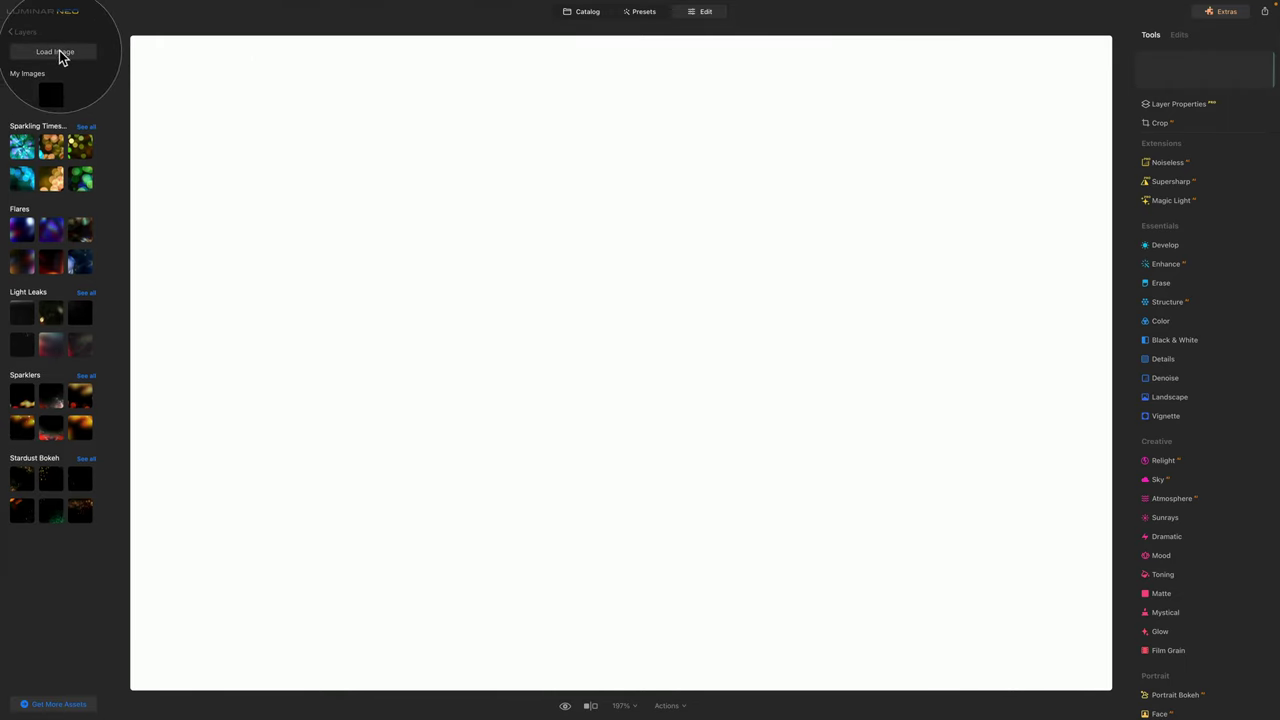
pyautogui.click(747, 110)
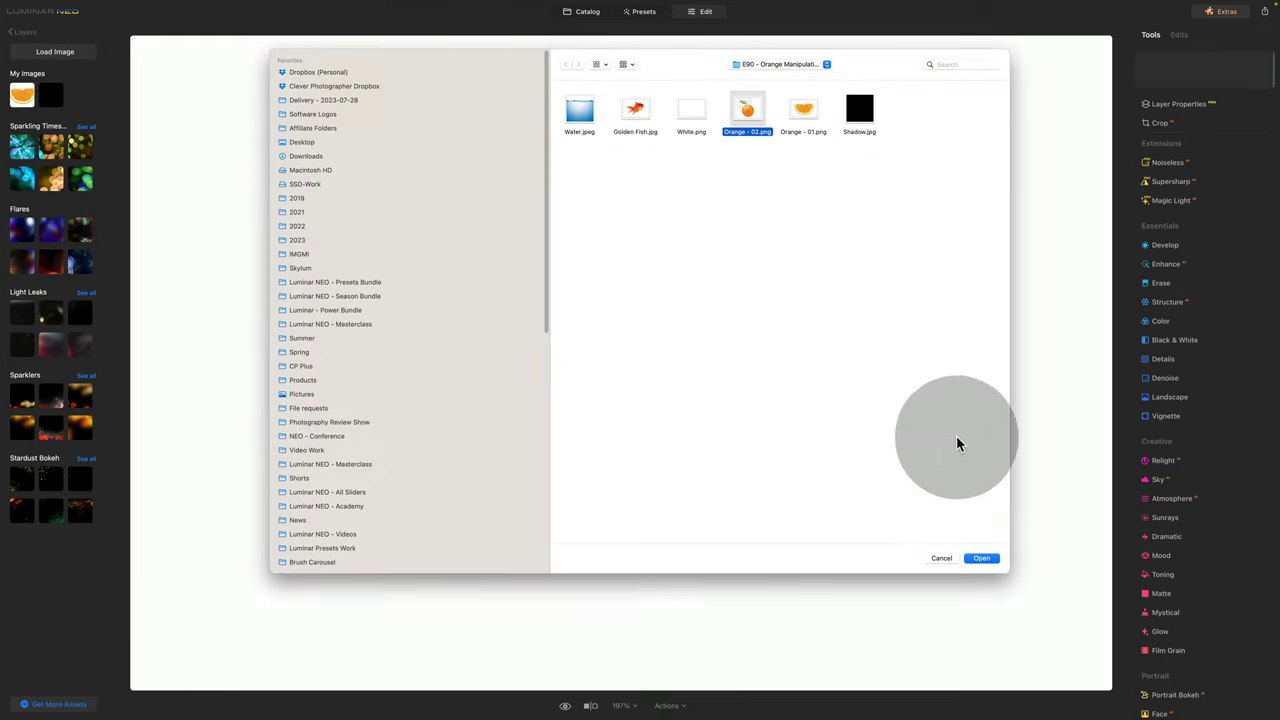
pyautogui.click(981, 558)
# Load Golden Fish.jpg and Water.jpeg into the available layer images
pyautogui.click(635, 112)
pyautogui.click(981, 558)
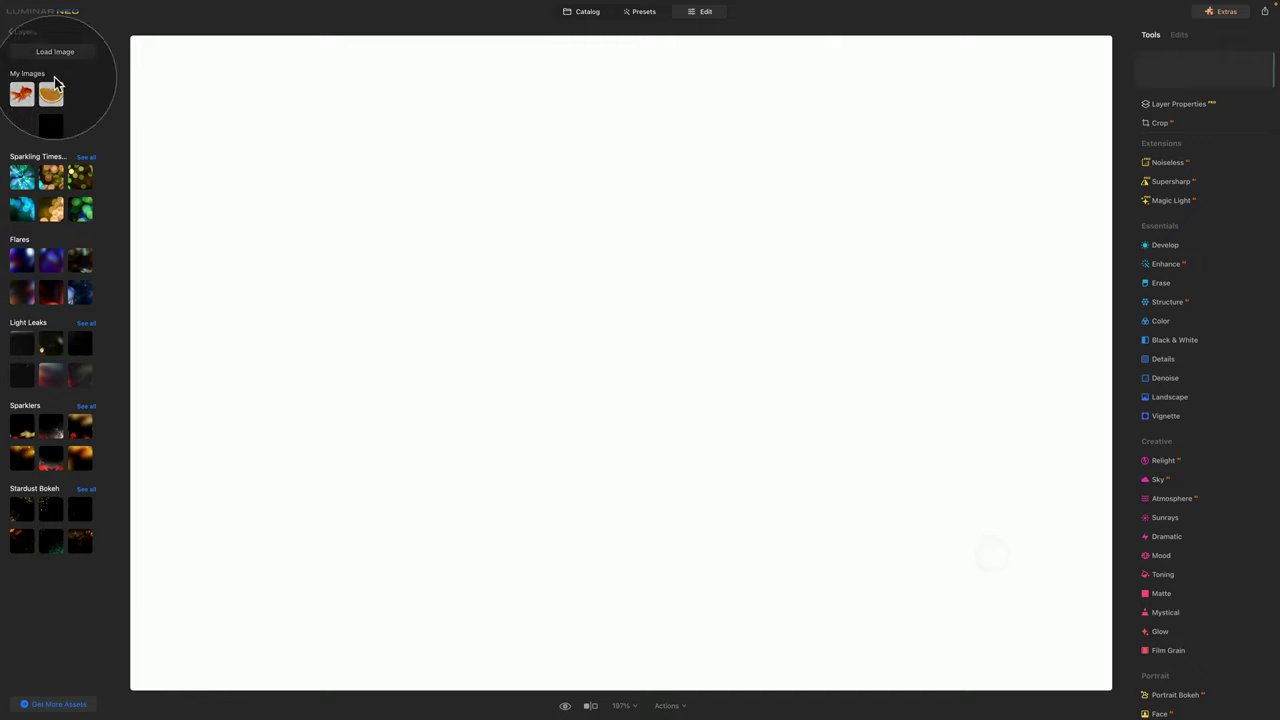
pyautogui.click(70, 53)
pyautogui.click(590, 112)
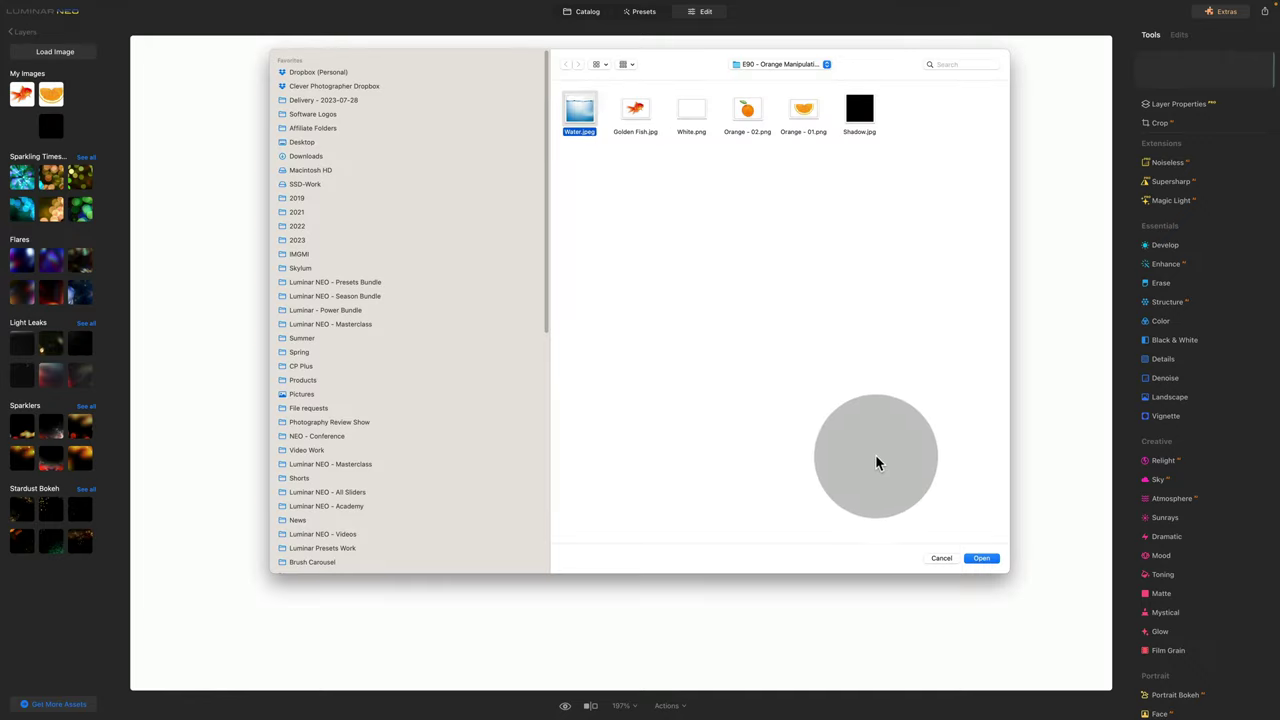
pyautogui.click(981, 558)
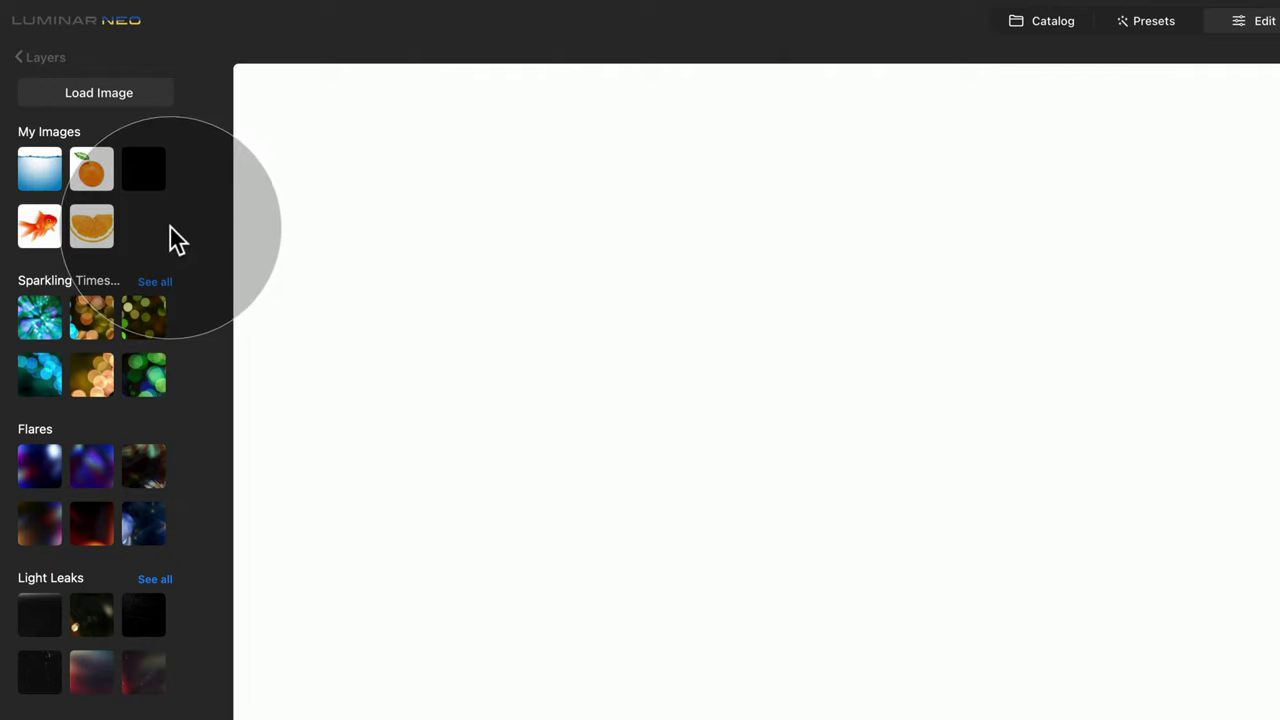
# Add the whole orange as a layer with Fit image mapping and scale it down to a little over half size
pyautogui.click(86, 170)
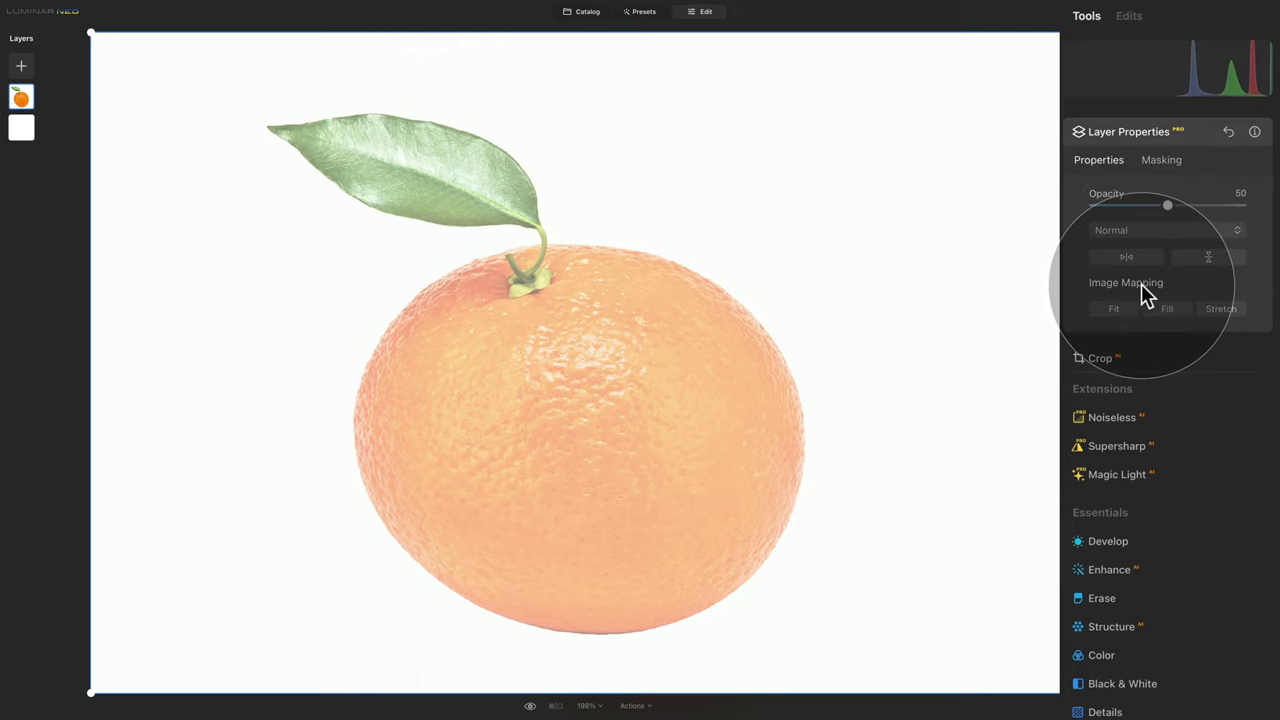
pyautogui.click(1121, 308)
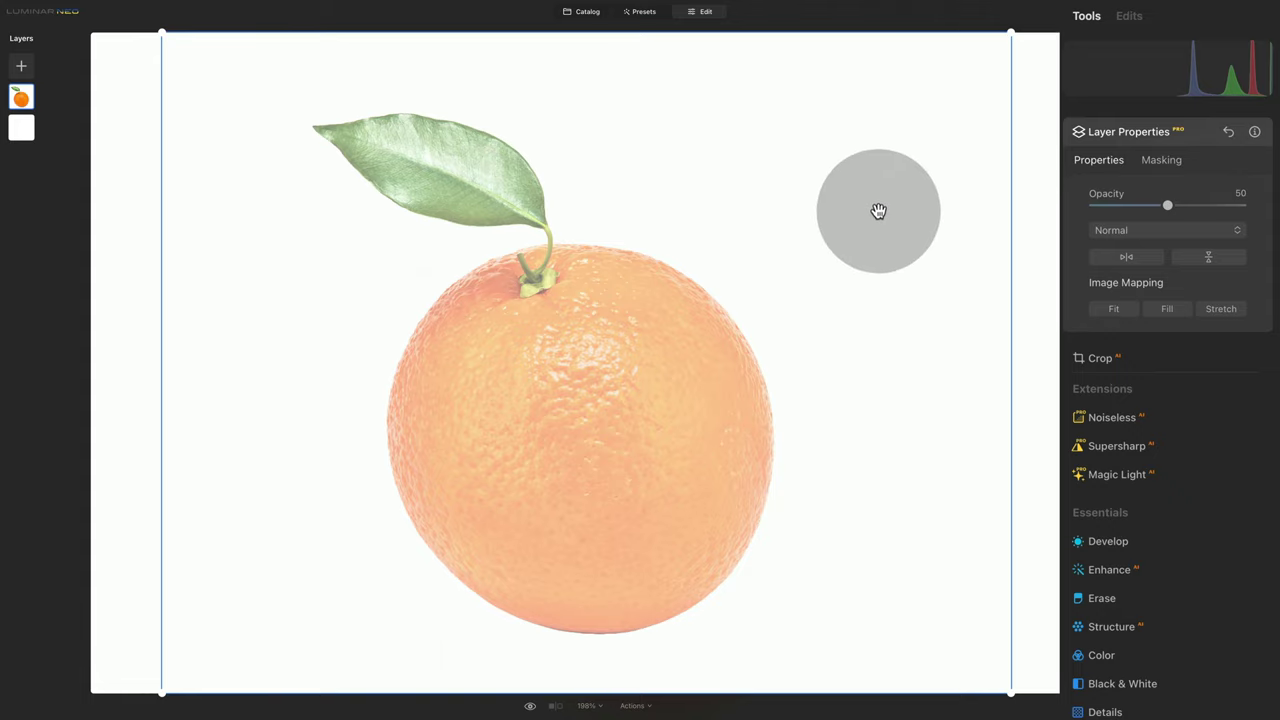
pyautogui.moveTo(1006, 38); pyautogui.dragTo(642, 330)
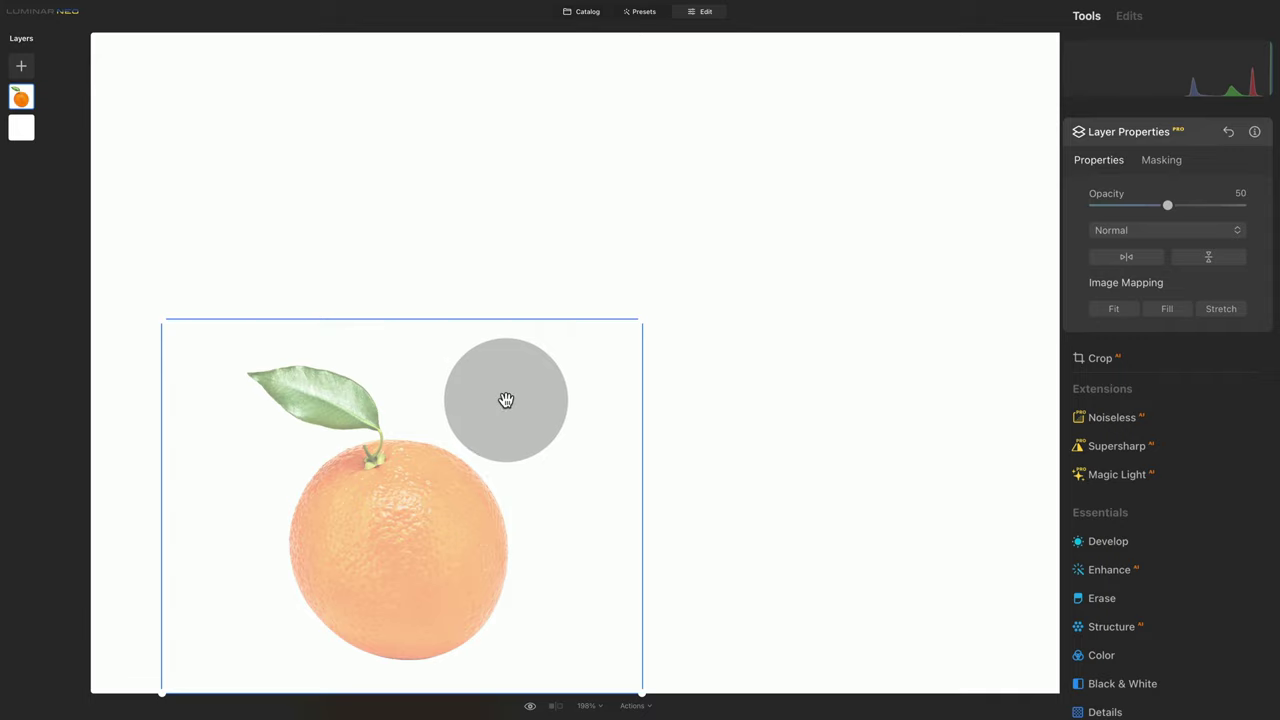
# Move the whole orange slightly right of the canvas centre and set its layer opacity to 100
pyautogui.moveTo(506, 400); pyautogui.dragTo(779, 214)
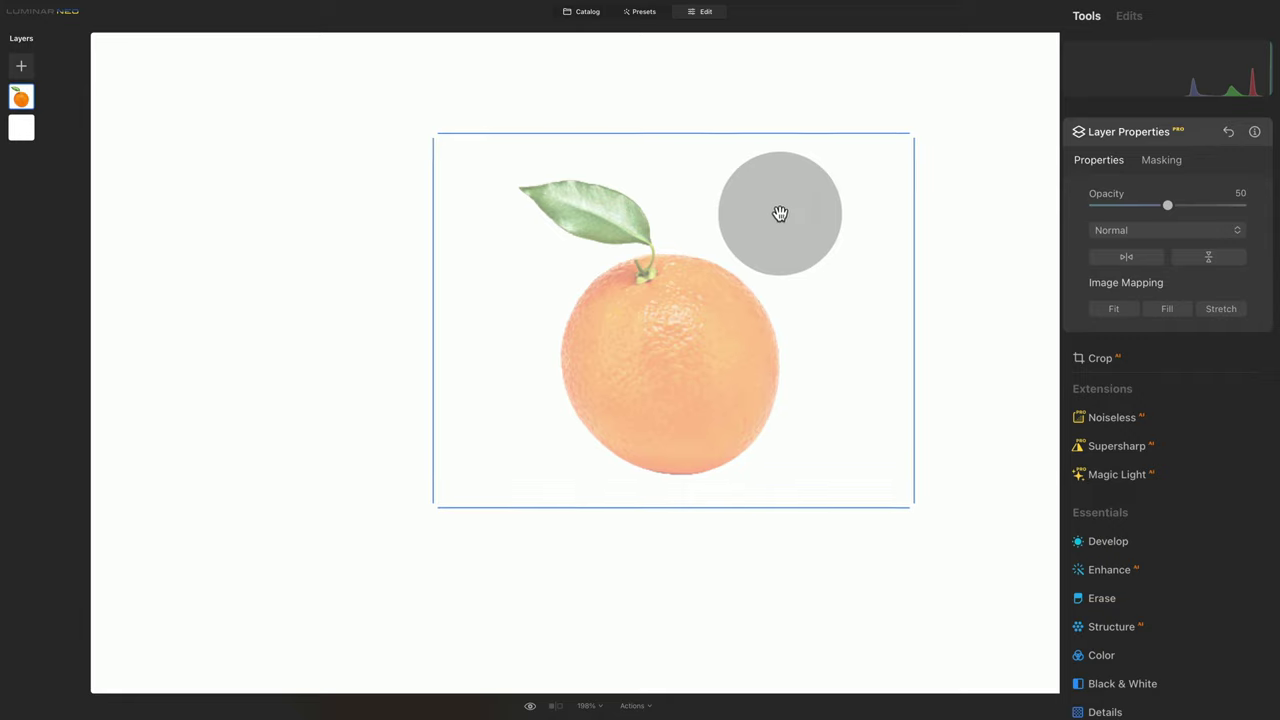
pyautogui.moveTo(726, 346); pyautogui.dragTo(725, 343)
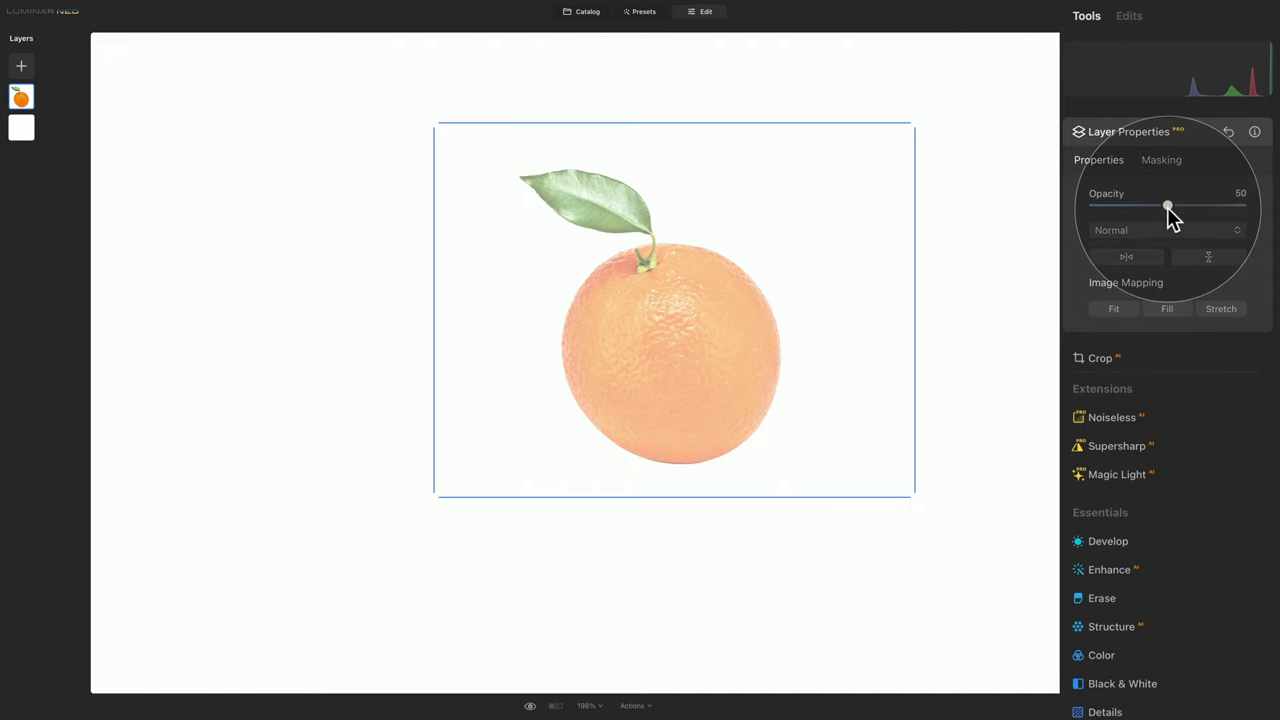
pyautogui.moveTo(1167, 205); pyautogui.dragTo(1241, 205)
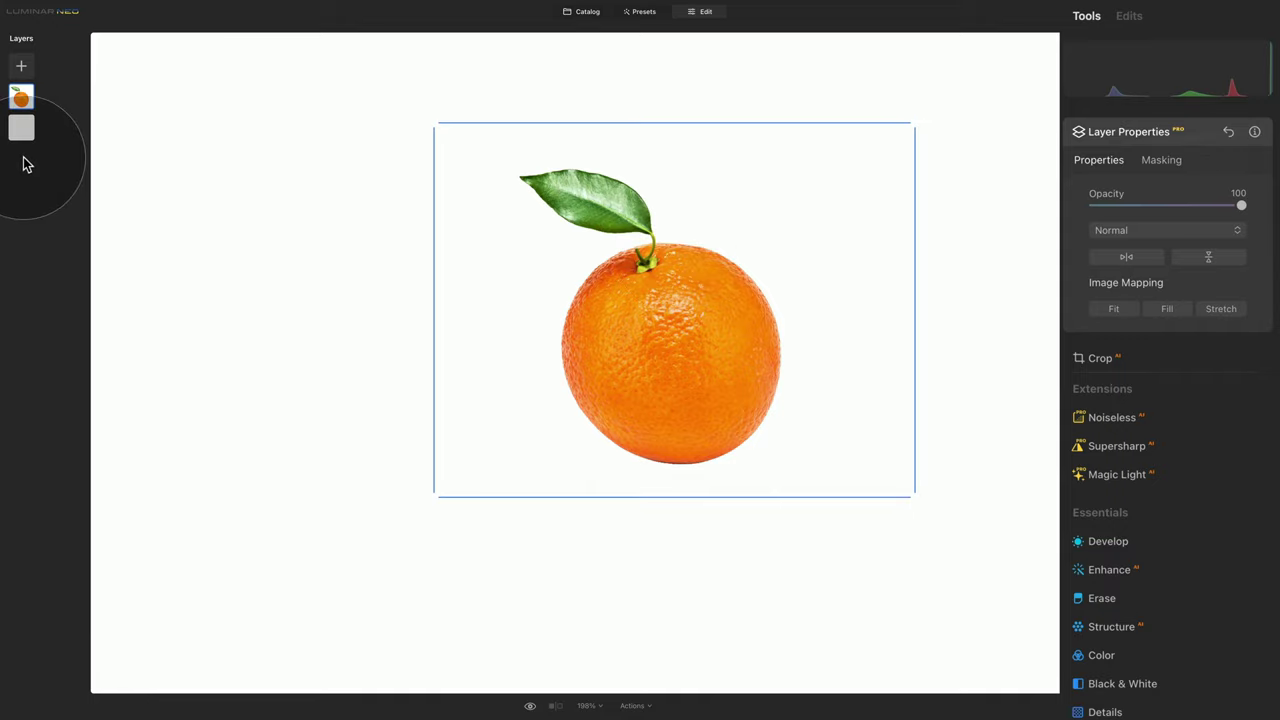
# Add the orange slice as a layer with Fit image mapping and scale it down to about a third of its size
pyautogui.click(21, 65)
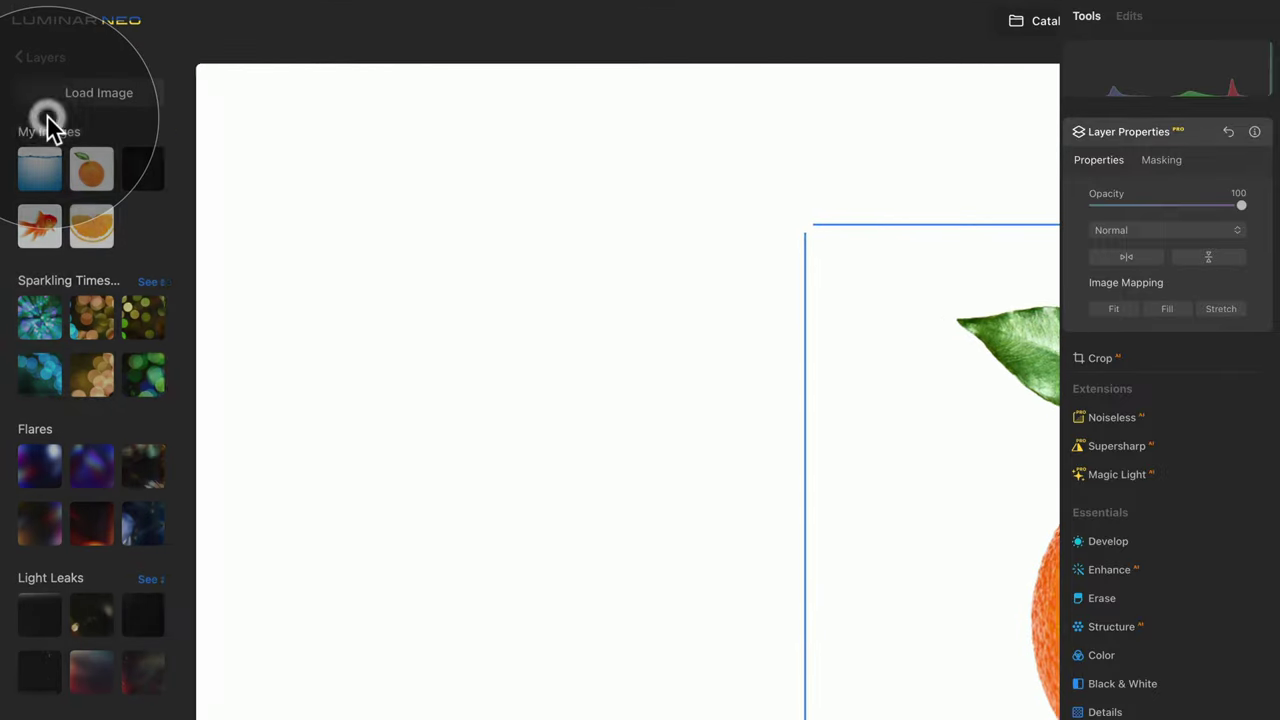
pyautogui.click(91, 228)
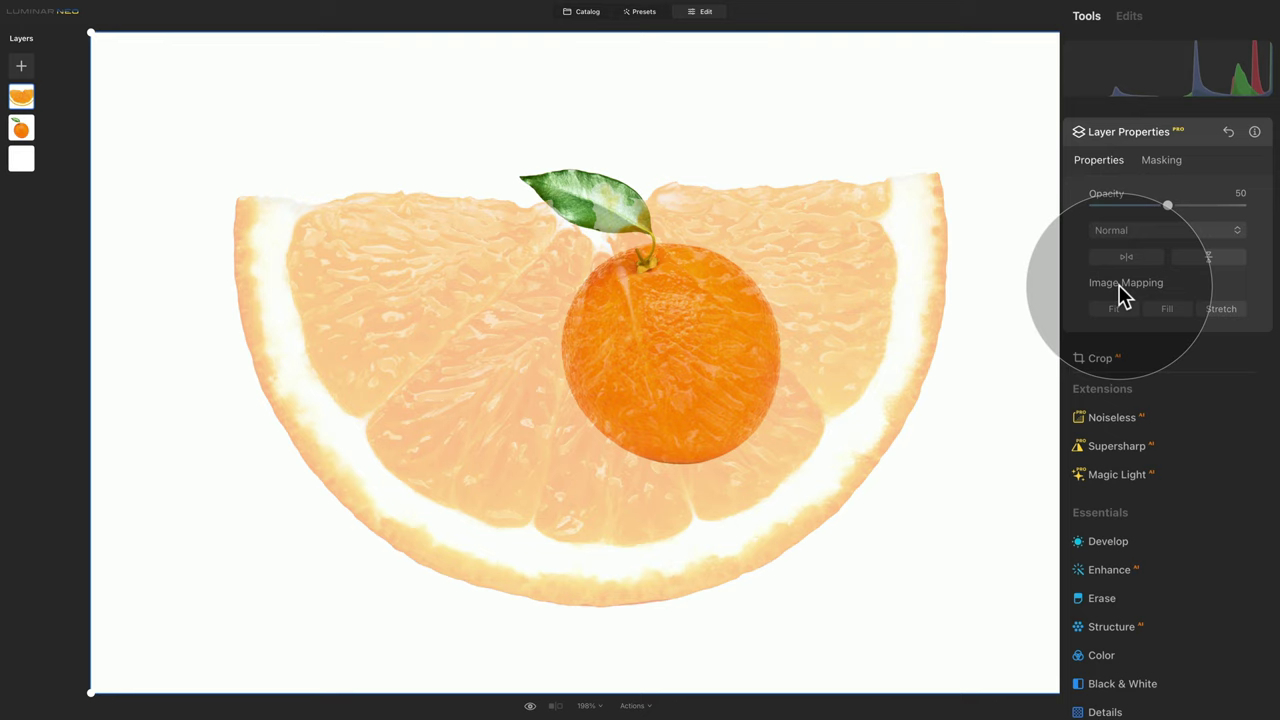
pyautogui.click(1114, 309)
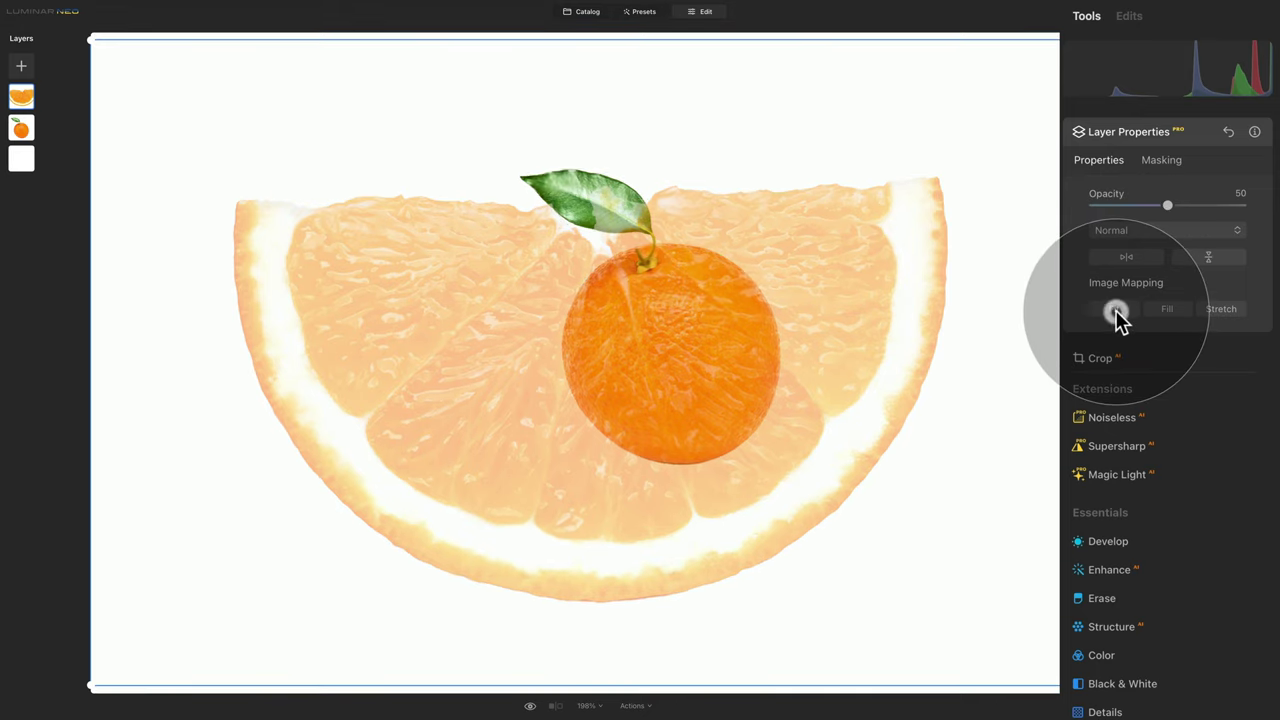
pyautogui.moveTo(1060, 40); pyautogui.dragTo(420, 420)
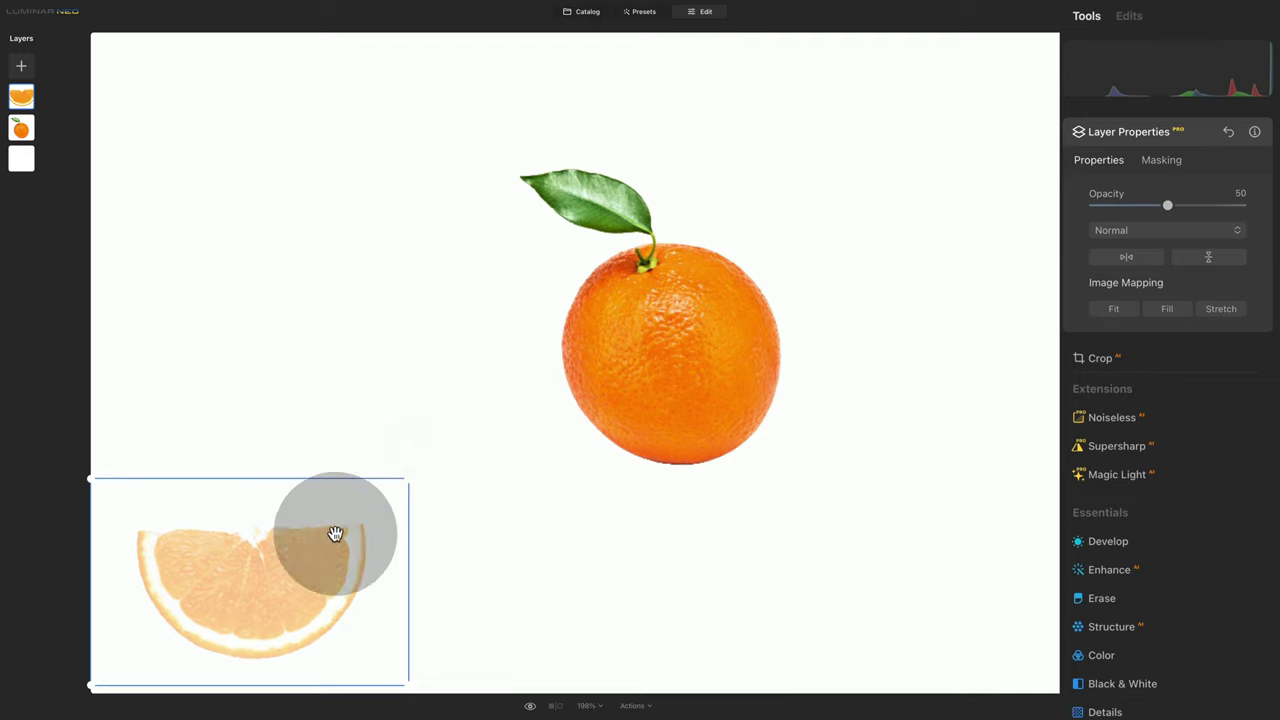
# Move the slice so it overlaps the lower-left side of the whole orange, and set its layer opacity to 100
pyautogui.moveTo(396, 507); pyautogui.dragTo(564, 388)
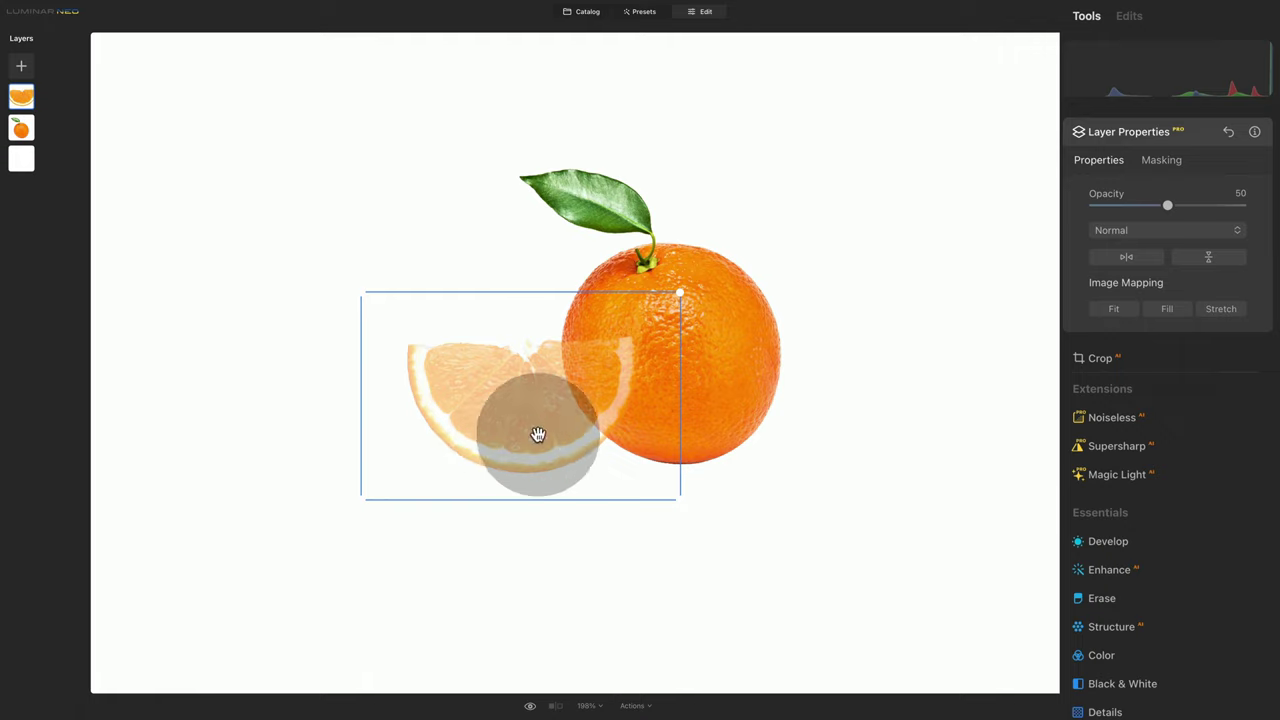
pyautogui.moveTo(531, 426); pyautogui.dragTo(532, 424)
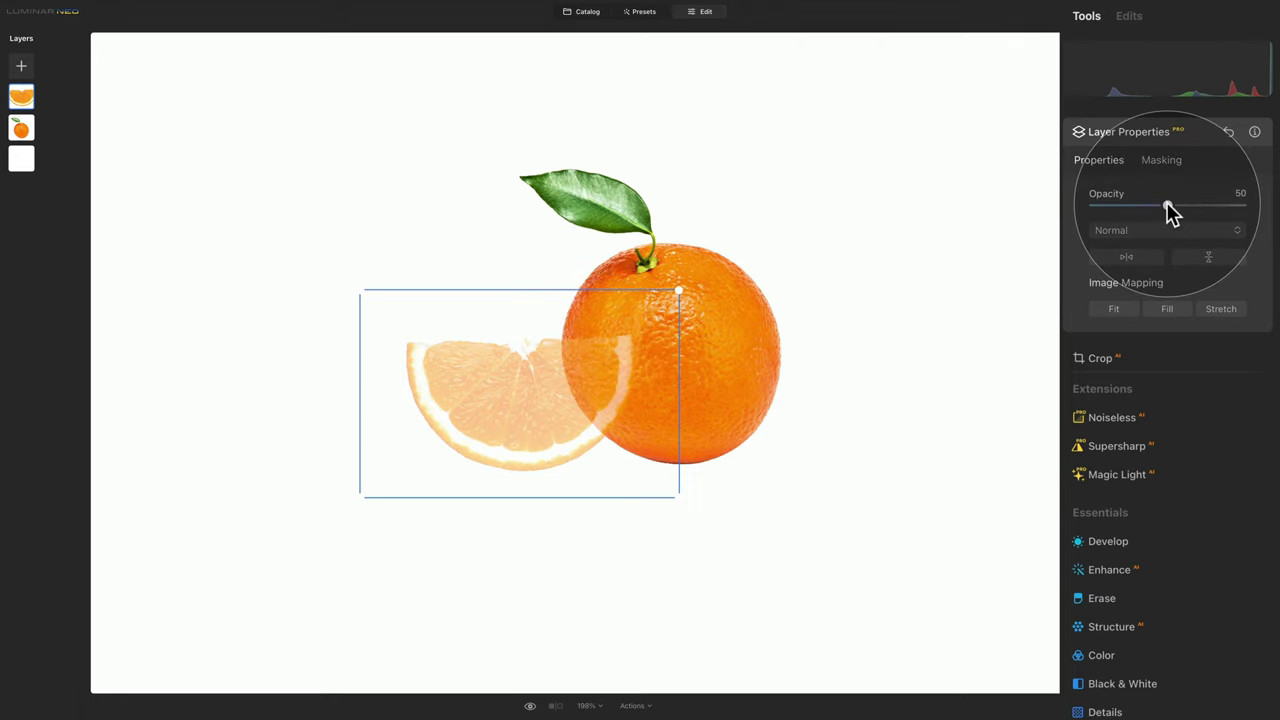
pyautogui.moveTo(1167, 205); pyautogui.dragTo(1241, 205)
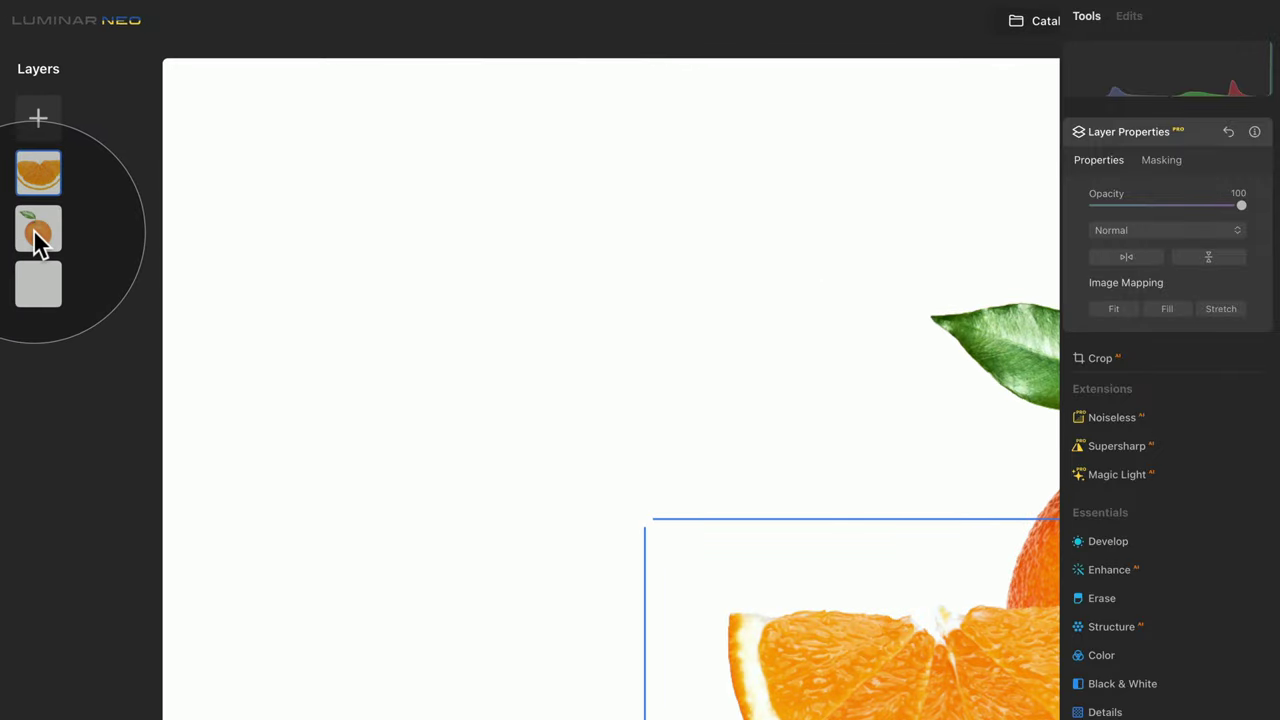
# Flip the whole orange layer horizontally so its leaf points to the right
pyautogui.click(35, 232)
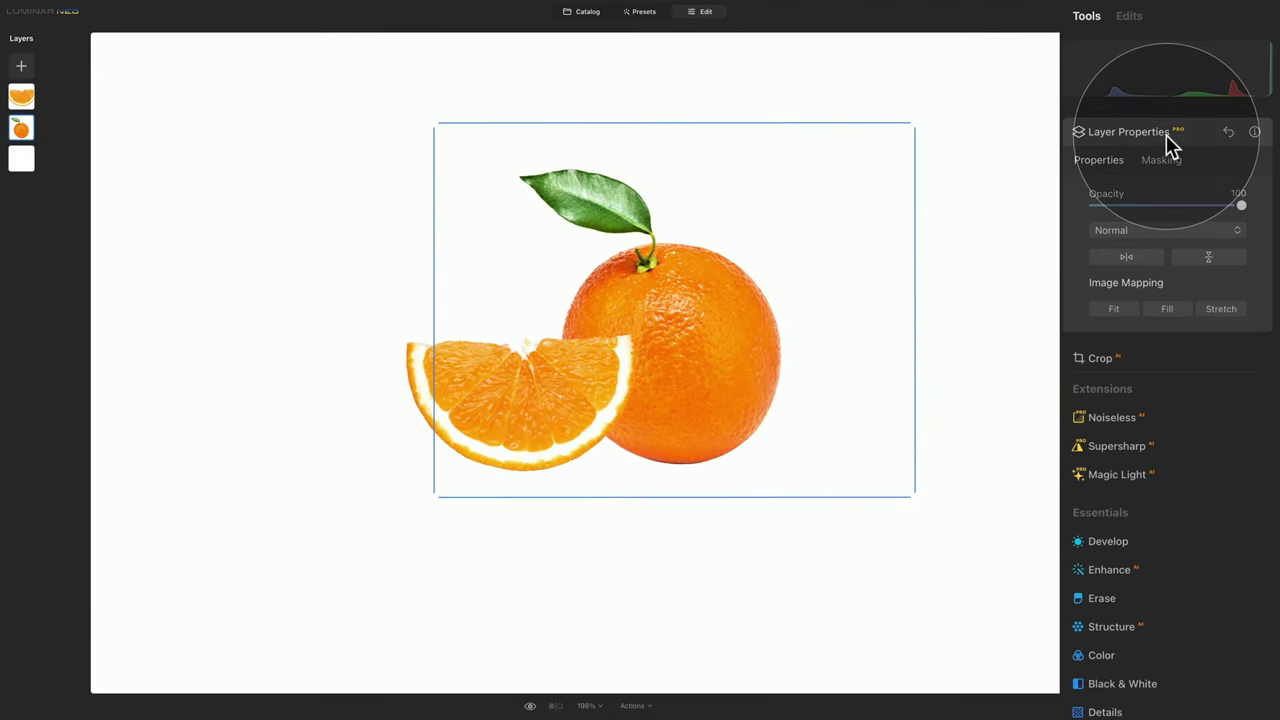
pyautogui.click(1142, 257)
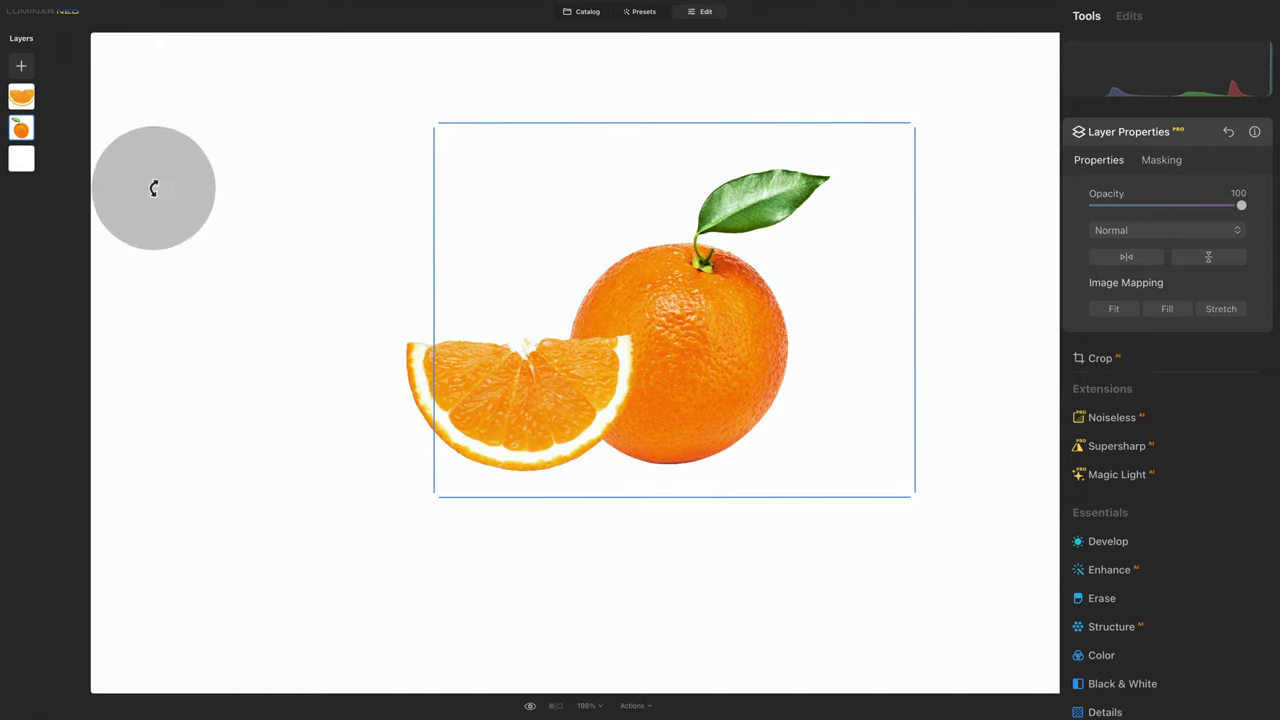
# Shift the orange slice a little to the left and enlarge it slightly, keeping it overlapping the whole orange
pyautogui.click(22, 97)
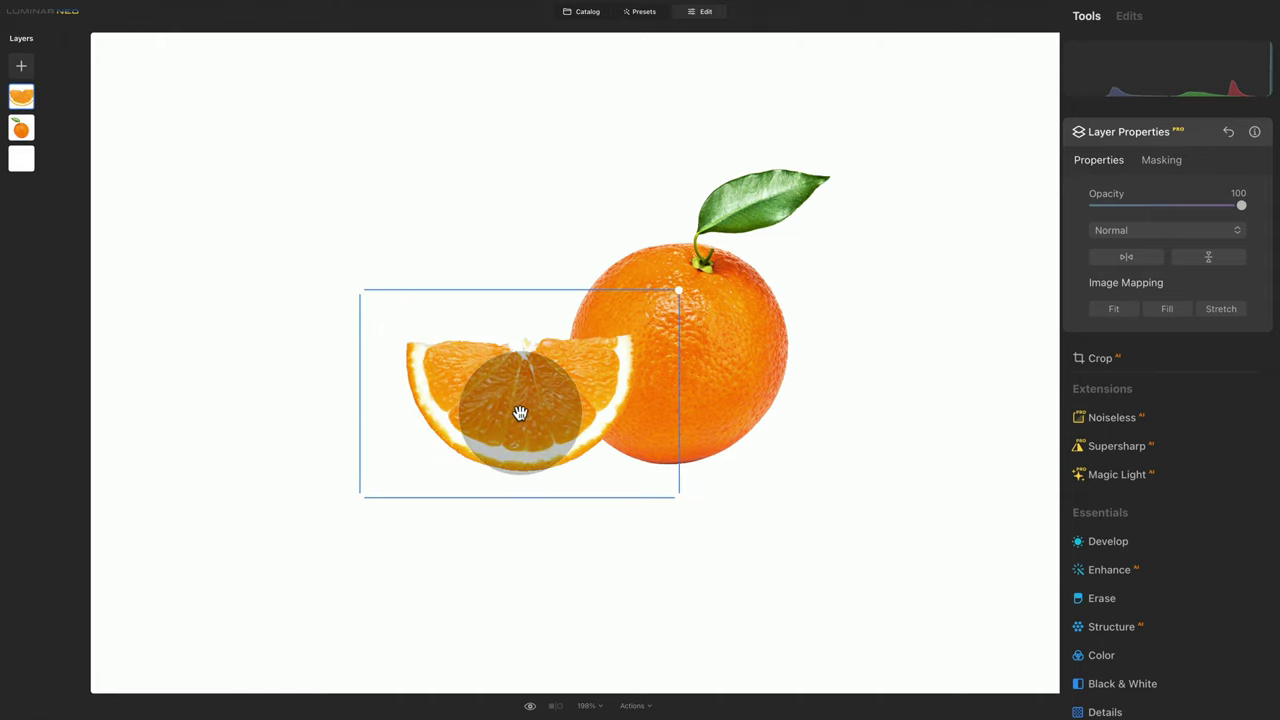
pyautogui.moveTo(524, 411); pyautogui.dragTo(501, 414)
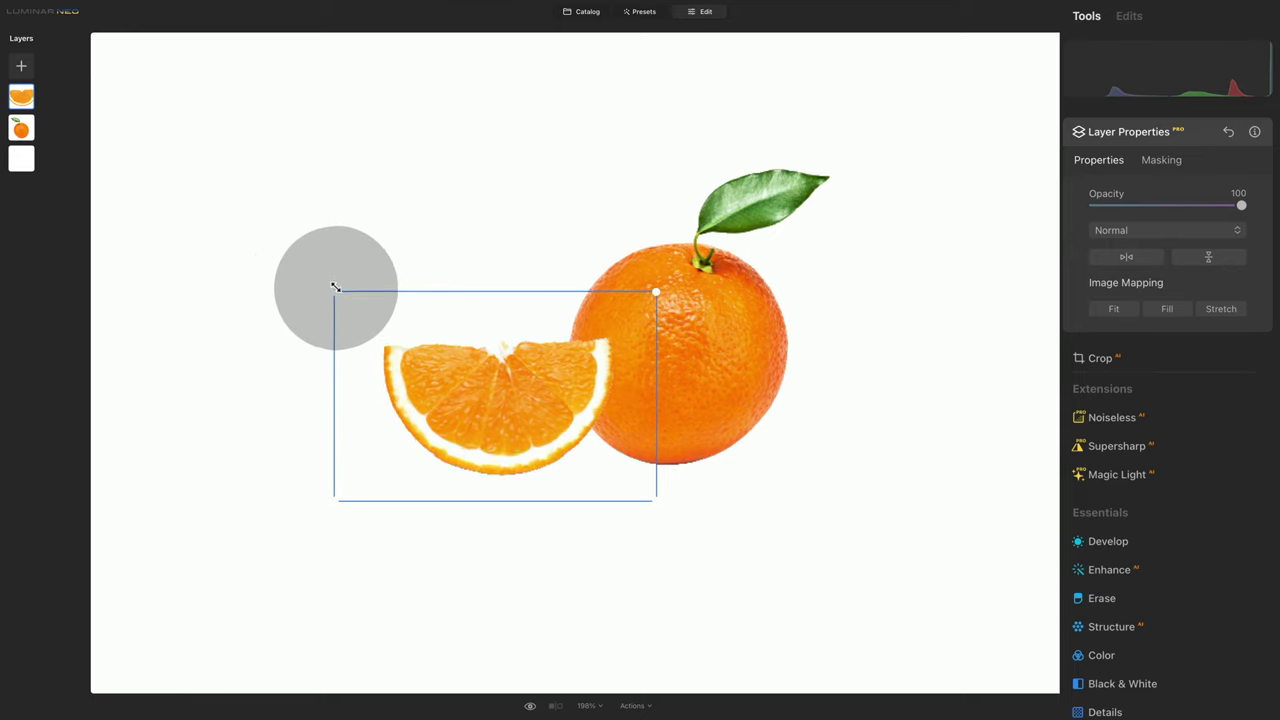
pyautogui.moveTo(337, 289); pyautogui.dragTo(313, 271)
pyautogui.moveTo(461, 390)
pyautogui.mouseDown()
pyautogui.moveTo(457, 400)
pyautogui.moveTo(466, 386)
pyautogui.mouseUp()
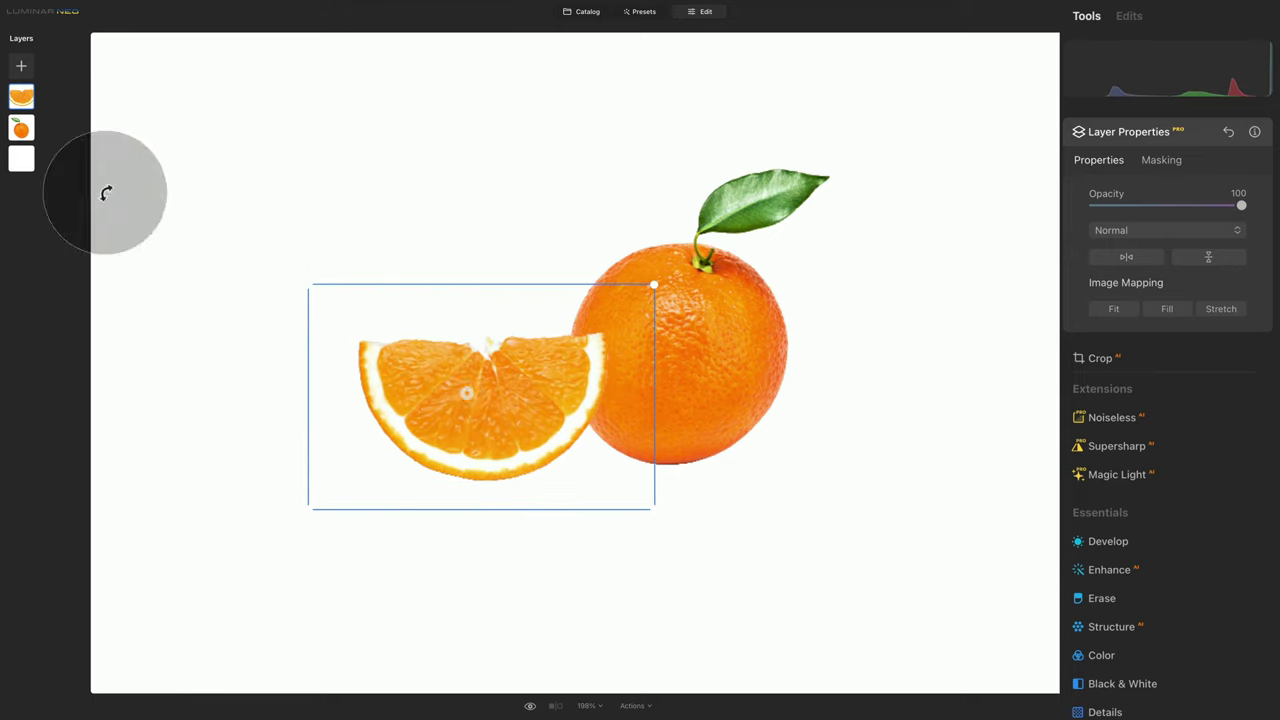
# Enlarge the whole orange slightly and reposition it so it sits just behind the slice
pyautogui.click(21, 128)
pyautogui.moveTo(729, 323); pyautogui.dragTo(724, 326)
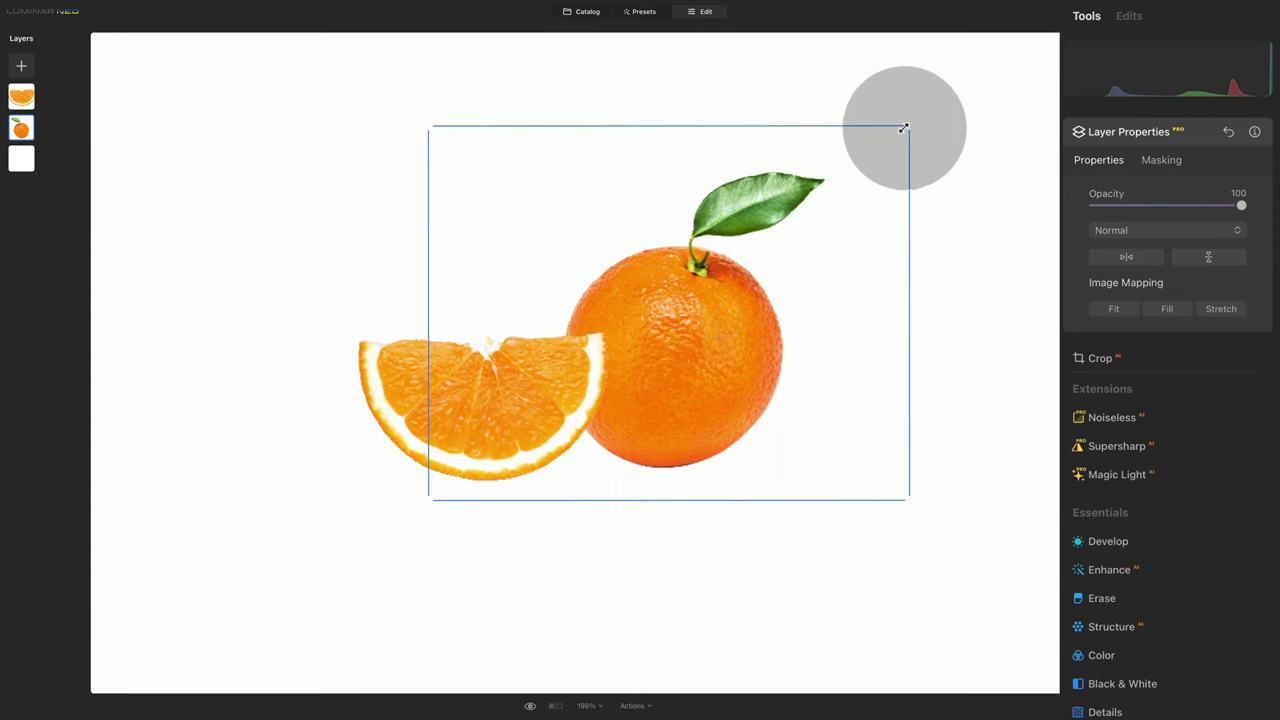
pyautogui.moveTo(903, 128); pyautogui.dragTo(933, 104)
pyautogui.moveTo(777, 337); pyautogui.dragTo(764, 345)
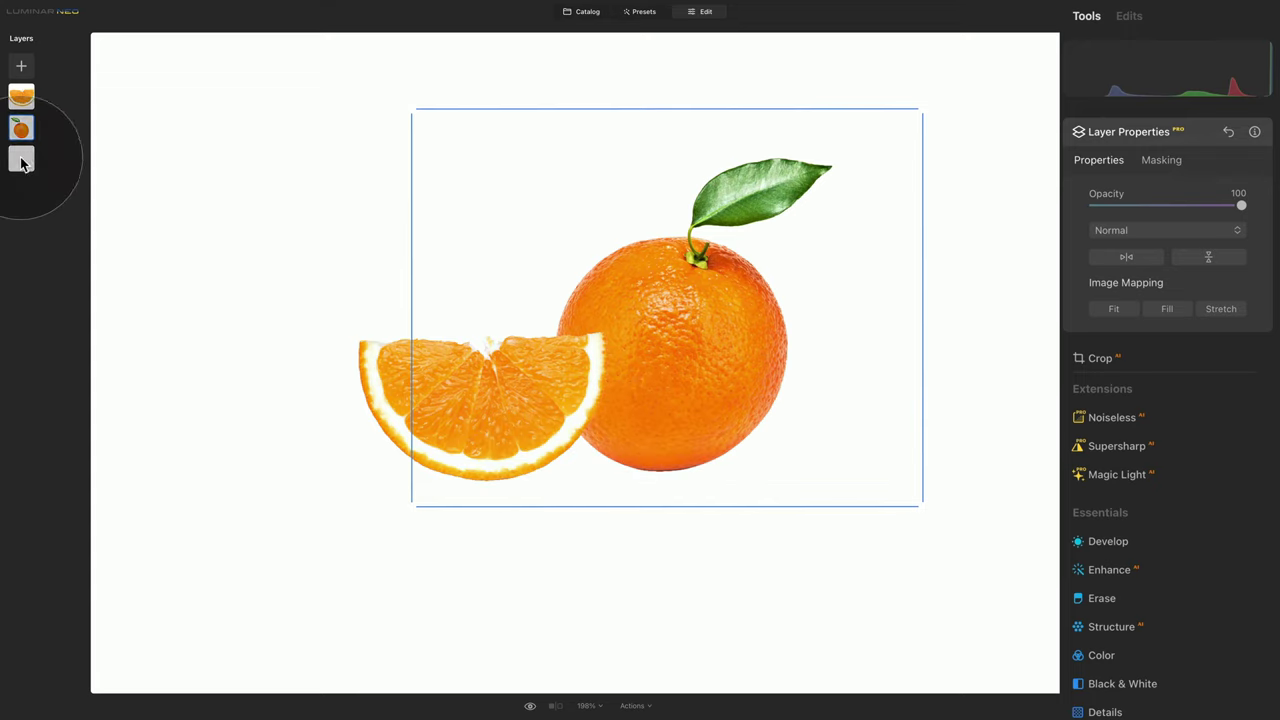
# Add the black image as a layer with Fit image mapping and set its opacity to 100
pyautogui.click(21, 65)
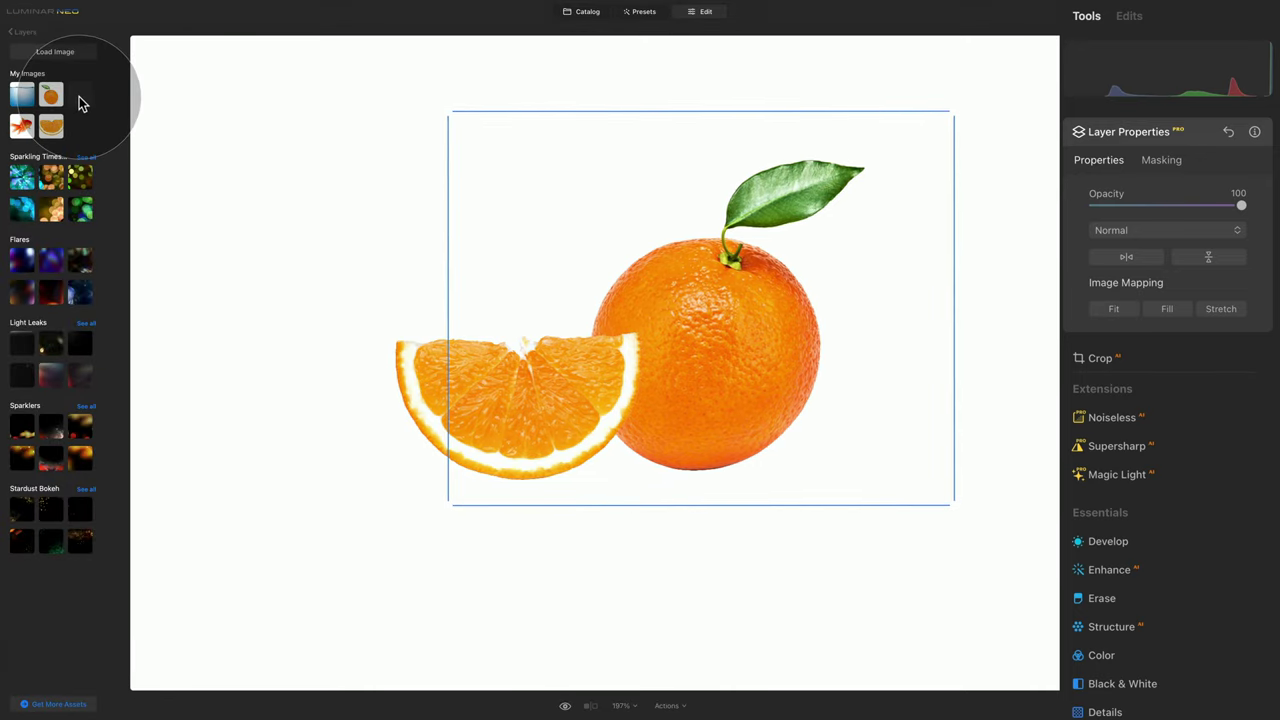
pyautogui.click(79, 96)
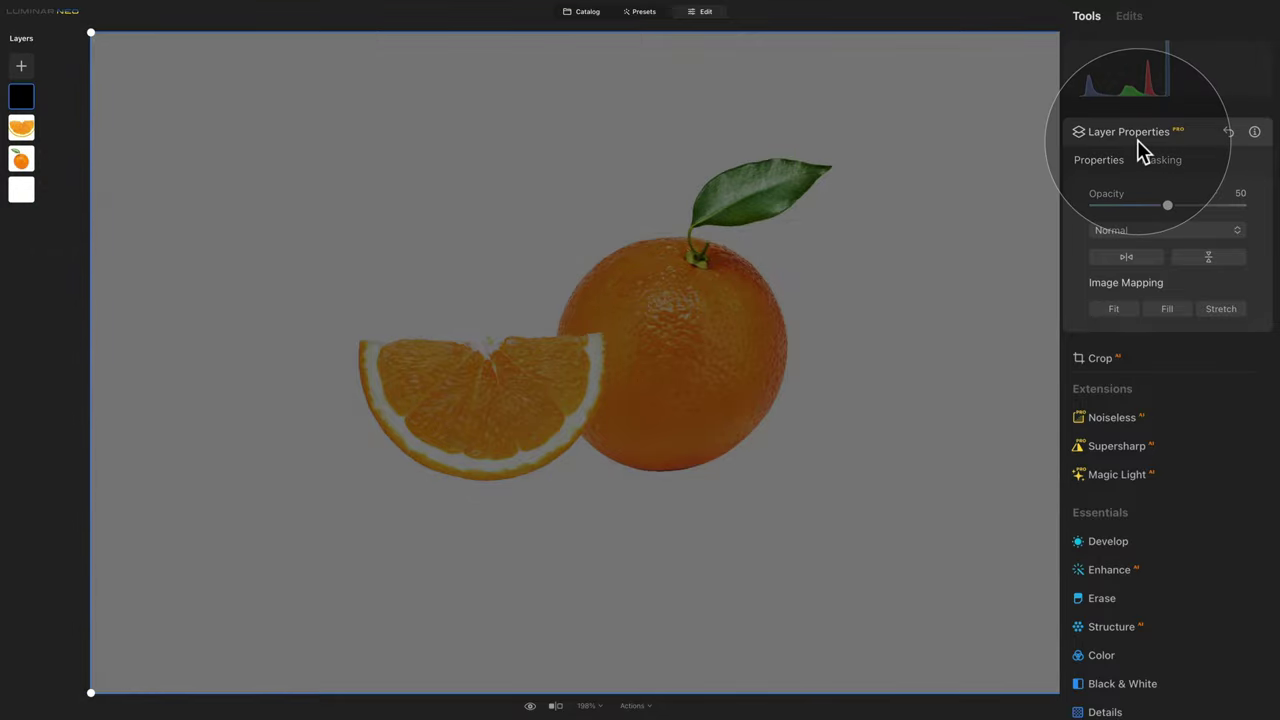
pyautogui.click(1114, 308)
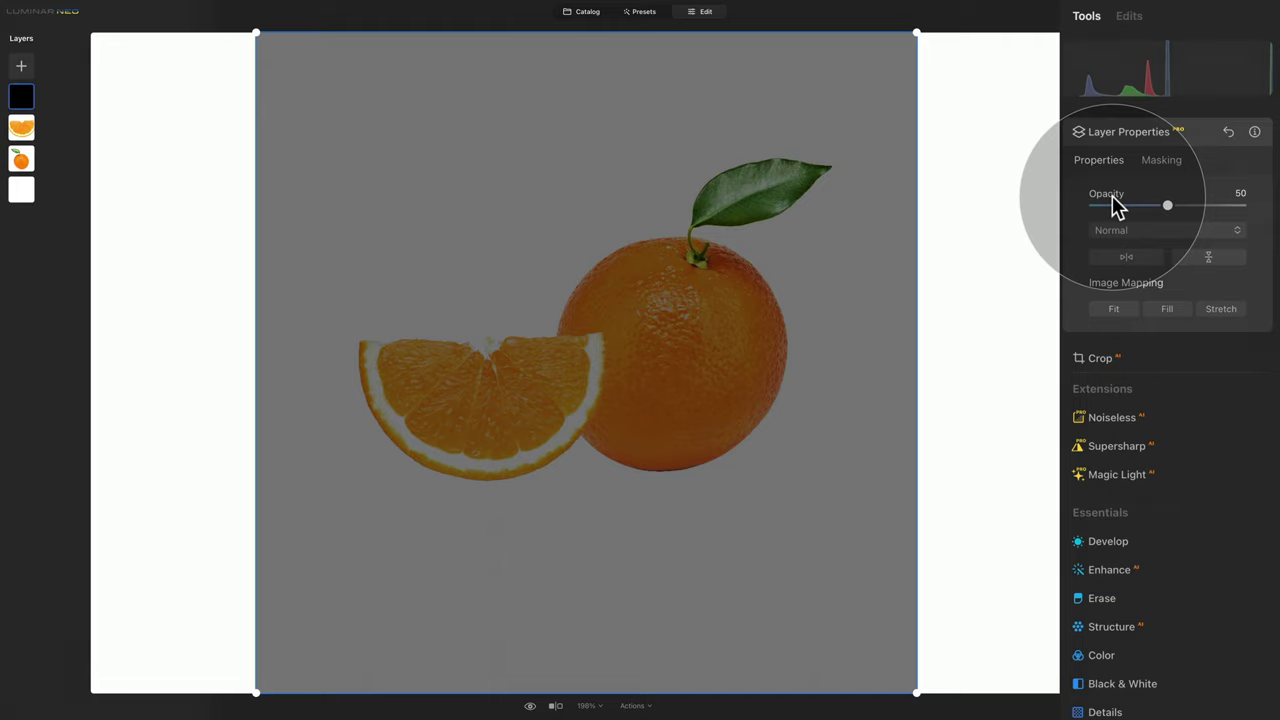
pyautogui.doubleClick(1162, 206)
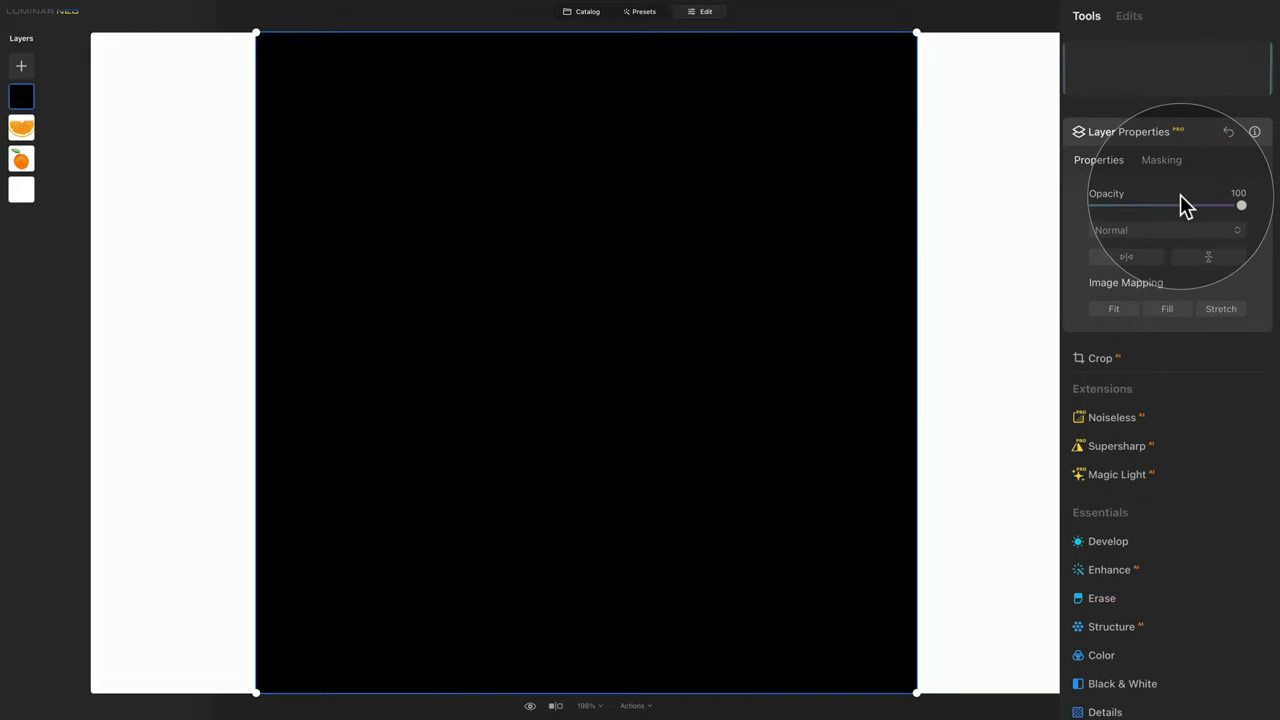
# Mask the black layer with a large circular radial gradient centred on the black square
pyautogui.click(1163, 163)
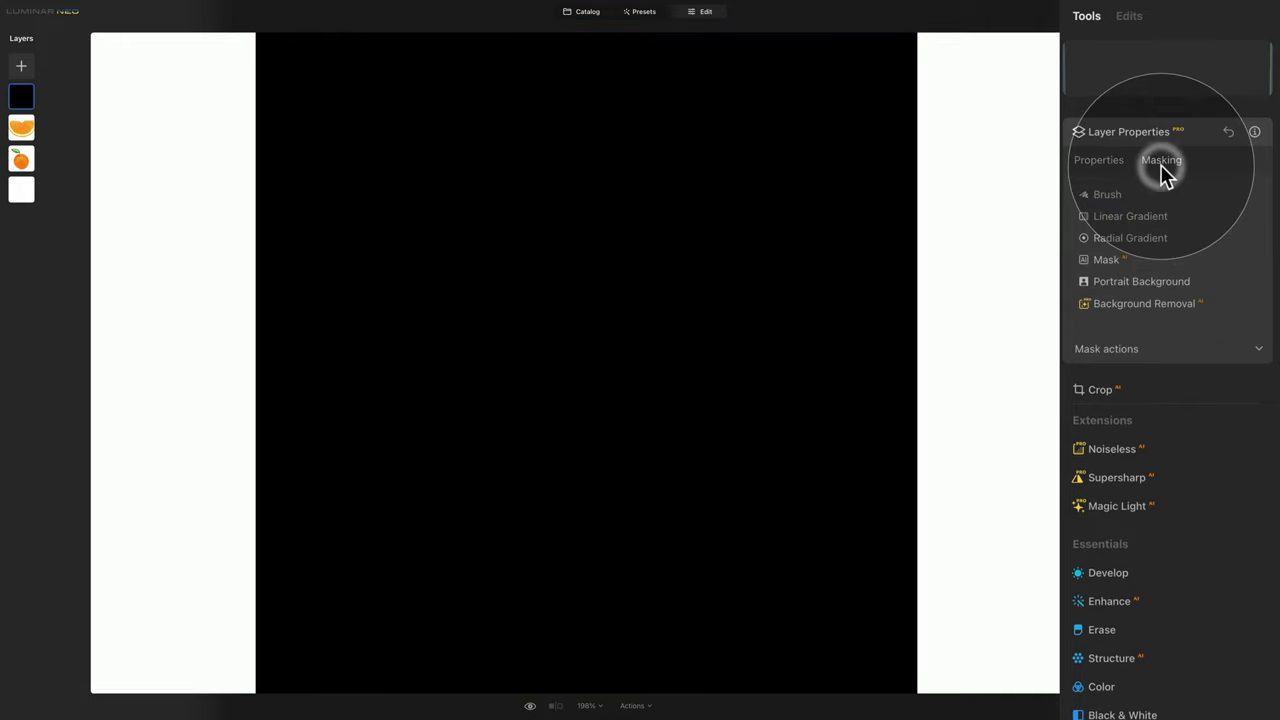
pyautogui.click(1148, 240)
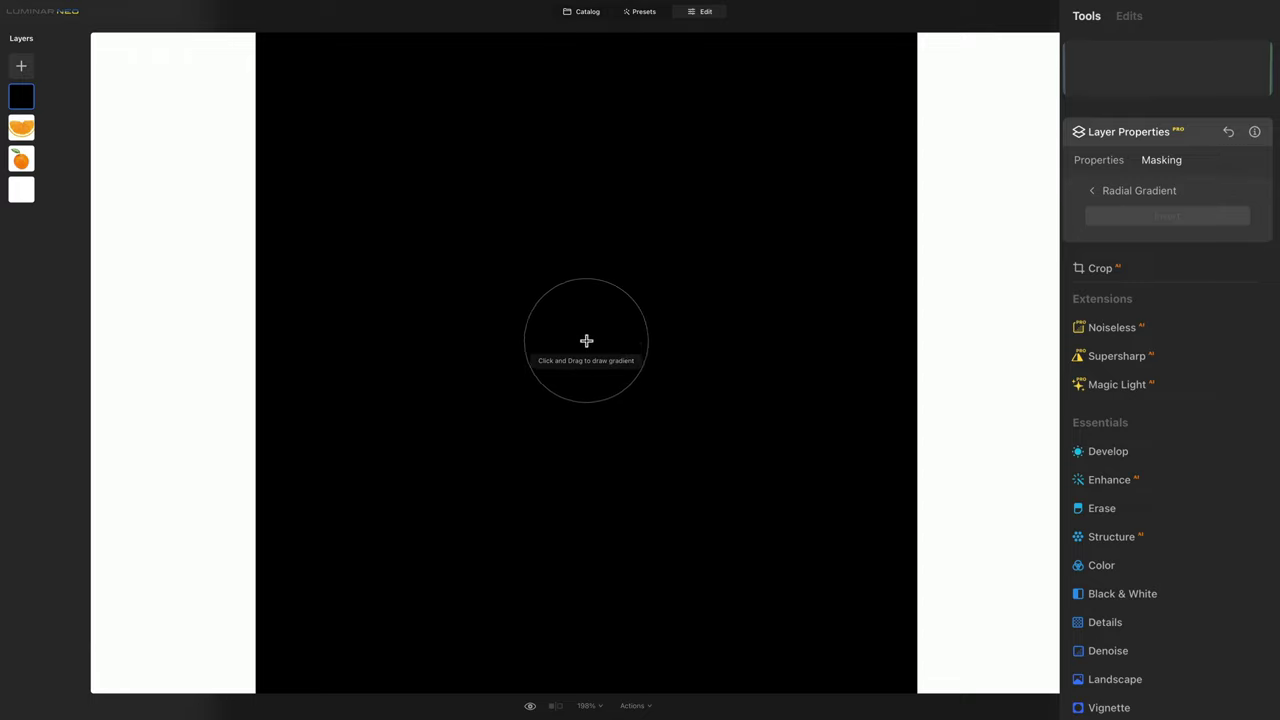
pyautogui.moveTo(531, 257)
pyautogui.mouseDown()
pyautogui.moveTo(617, 315)
pyautogui.moveTo(617, 346)
pyautogui.mouseUp()
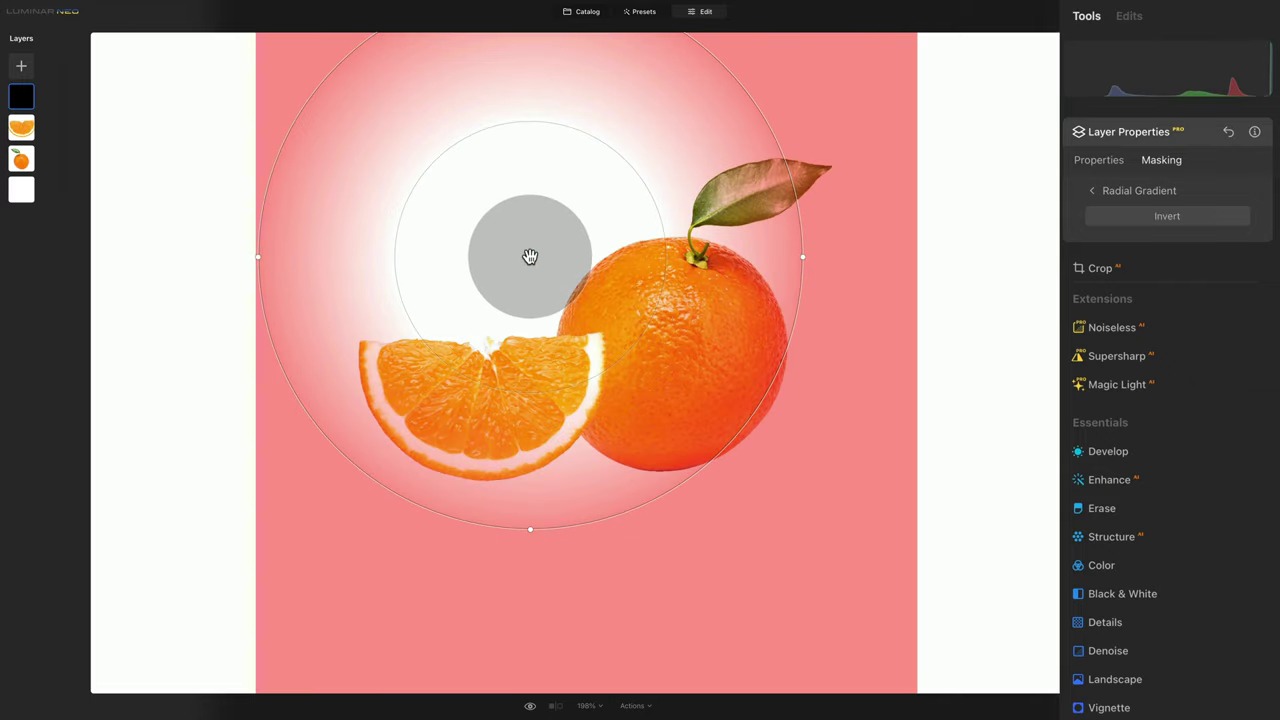
pyautogui.moveTo(530, 257); pyautogui.dragTo(586, 346)
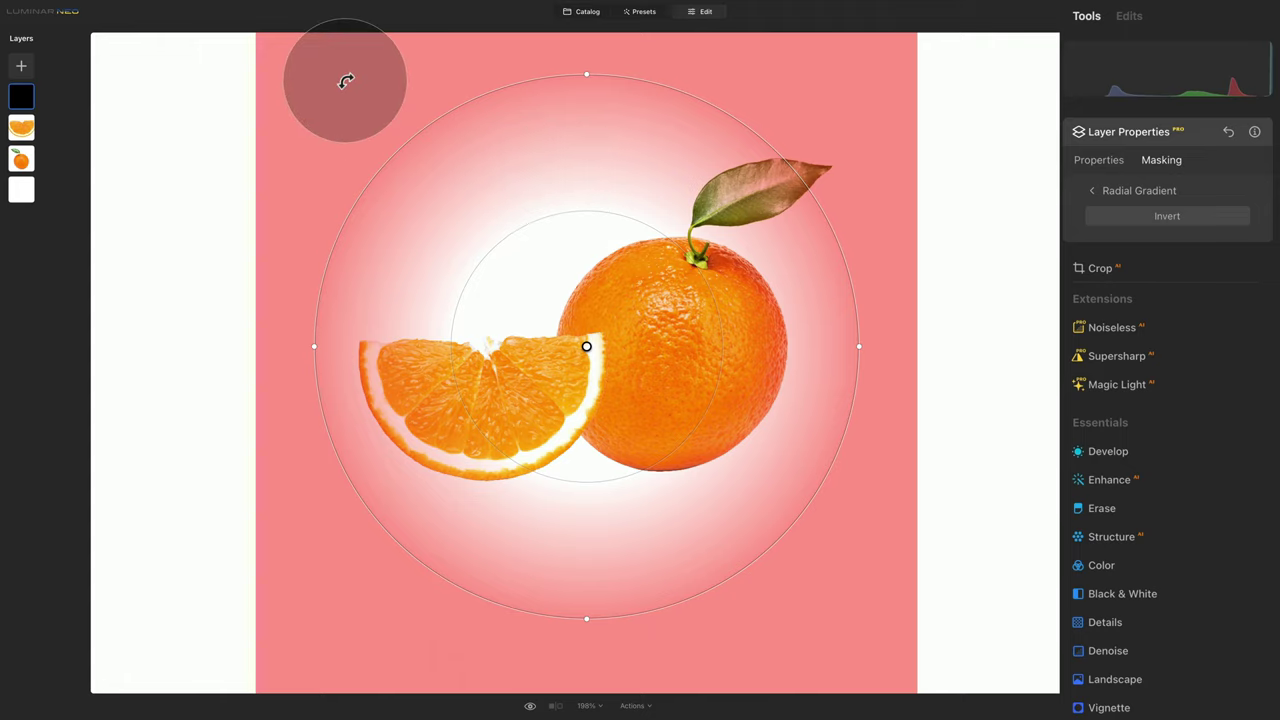
pyautogui.click(1093, 191)
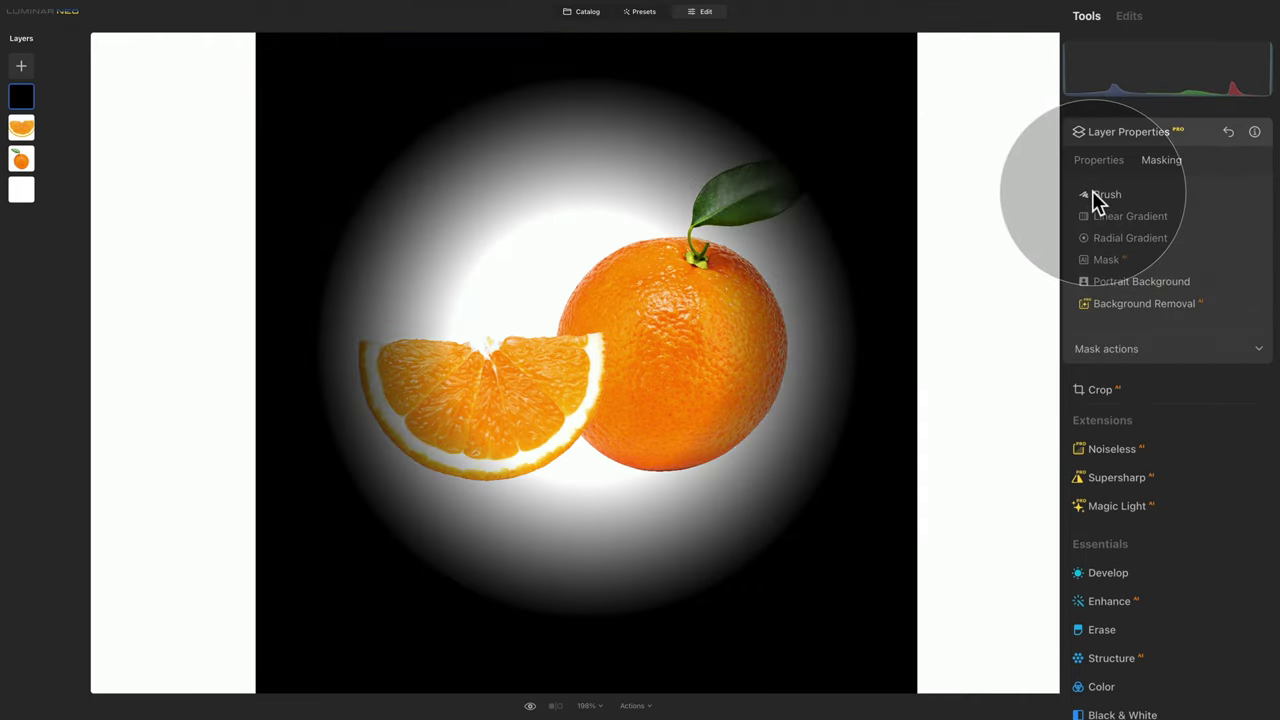
pyautogui.click(1094, 192)
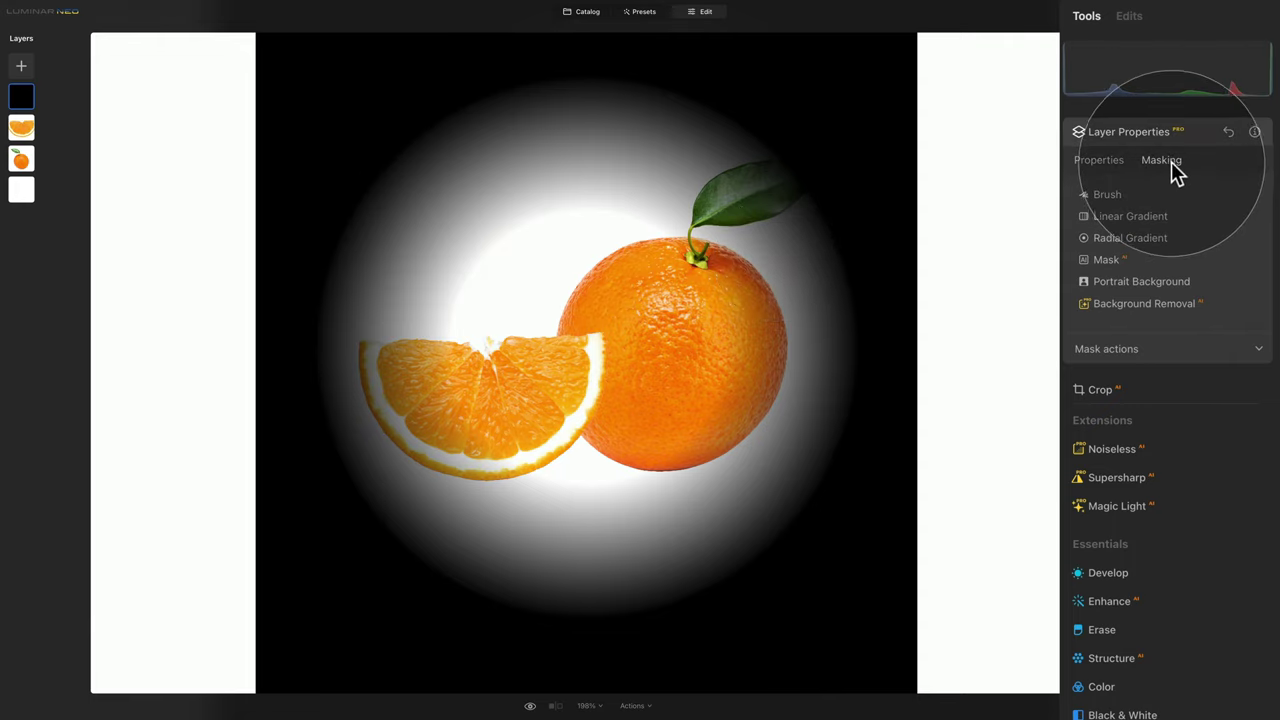
# Invert the black layer's mask and return to the layer's properties
pyautogui.click(1168, 352)
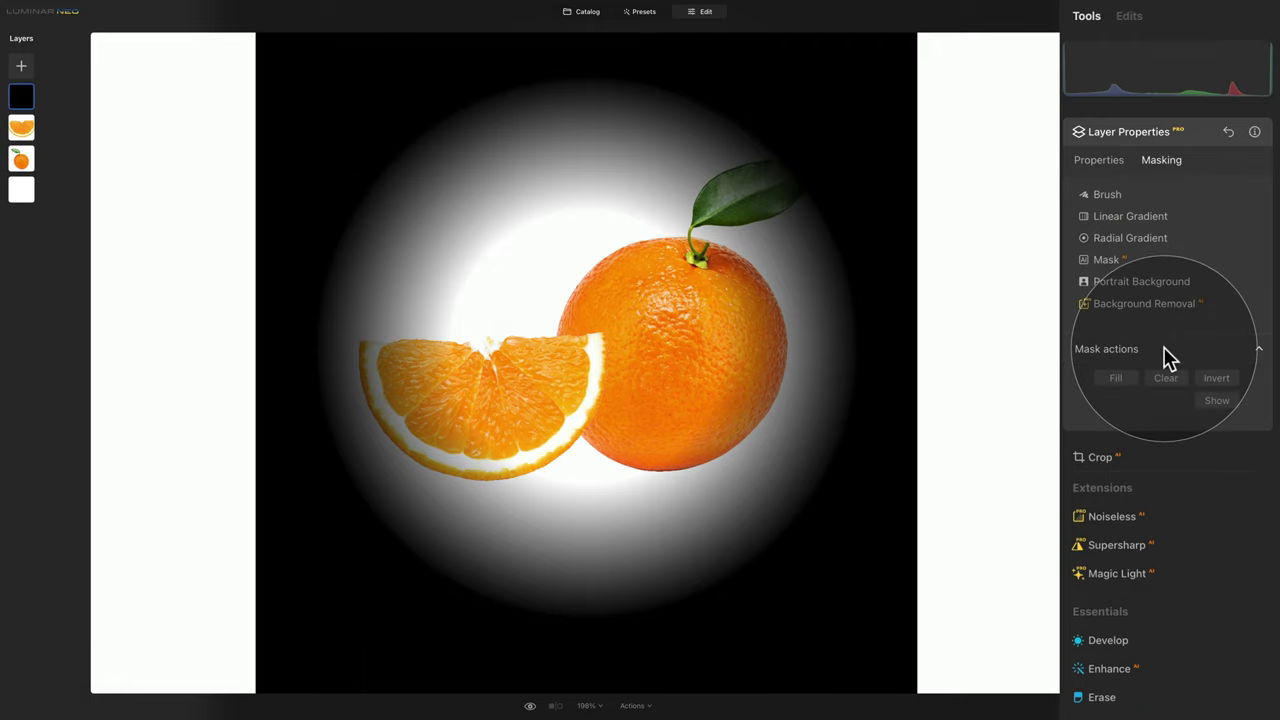
pyautogui.click(1217, 379)
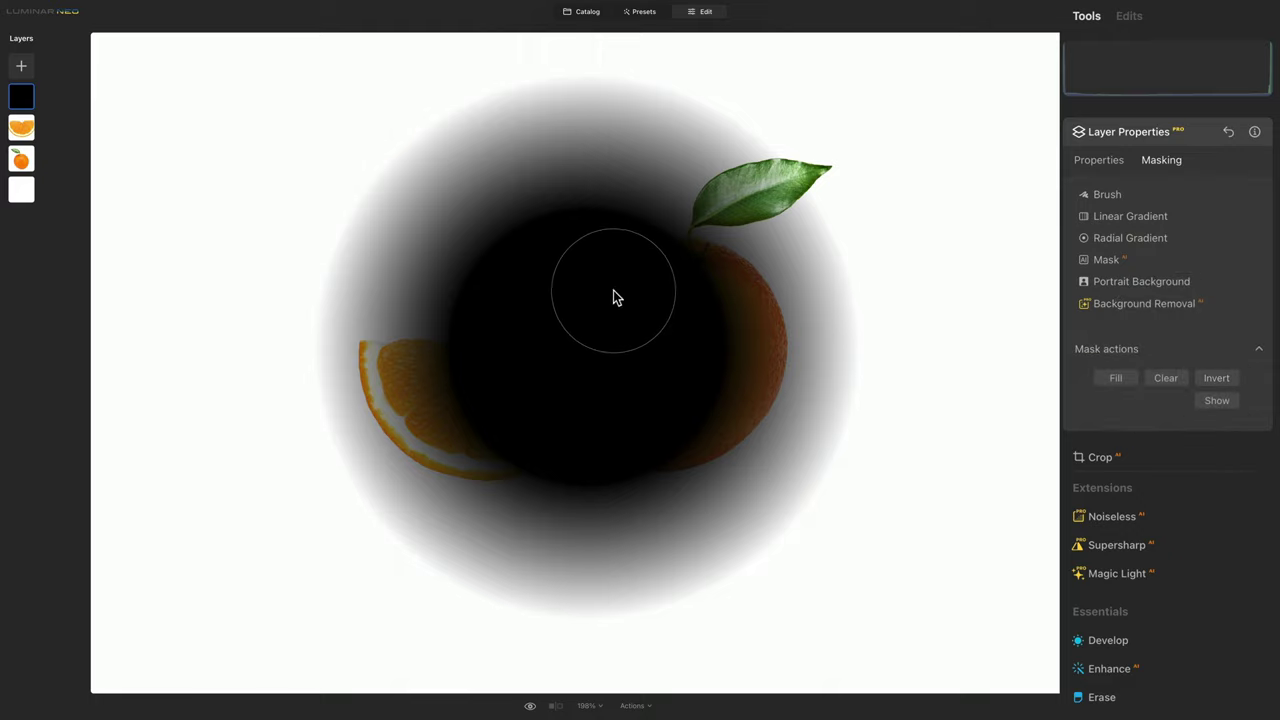
pyautogui.moveTo(799, 175)
pyautogui.mouseDown()
pyautogui.moveTo(759, 120)
pyautogui.moveTo(889, 151)
pyautogui.moveTo(874, 152)
pyautogui.mouseUp()
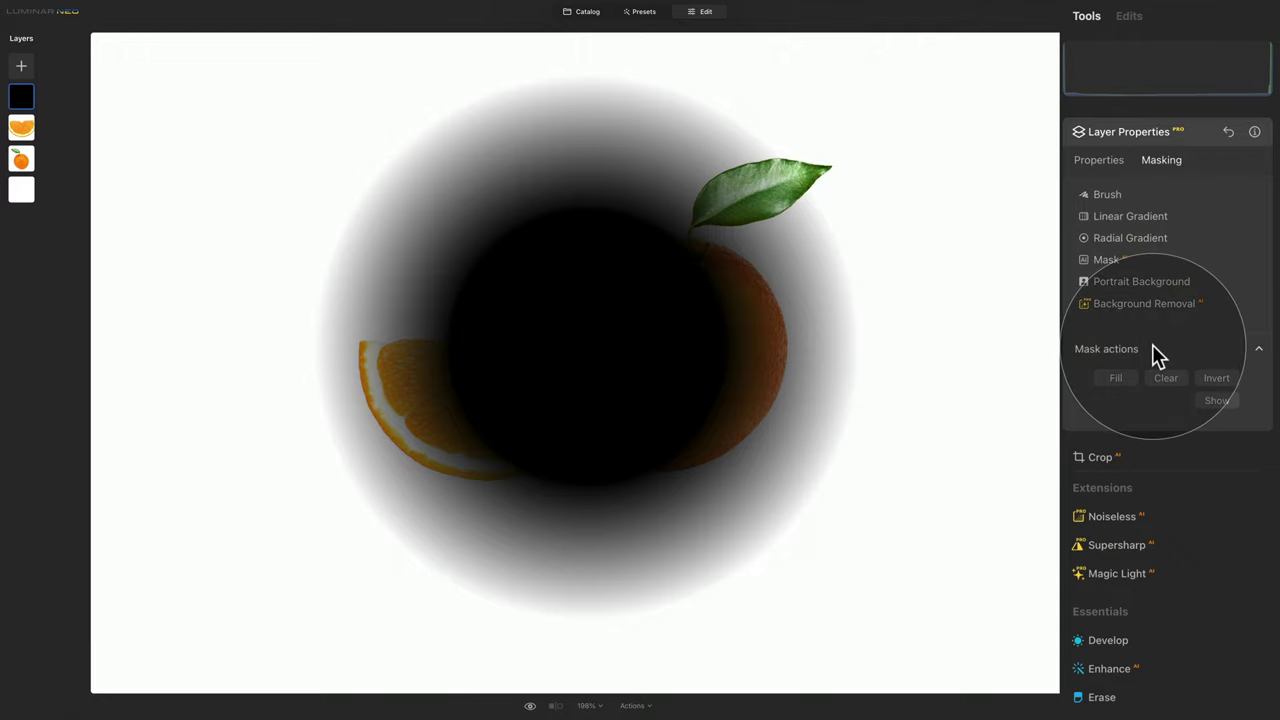
pyautogui.click(1152, 344)
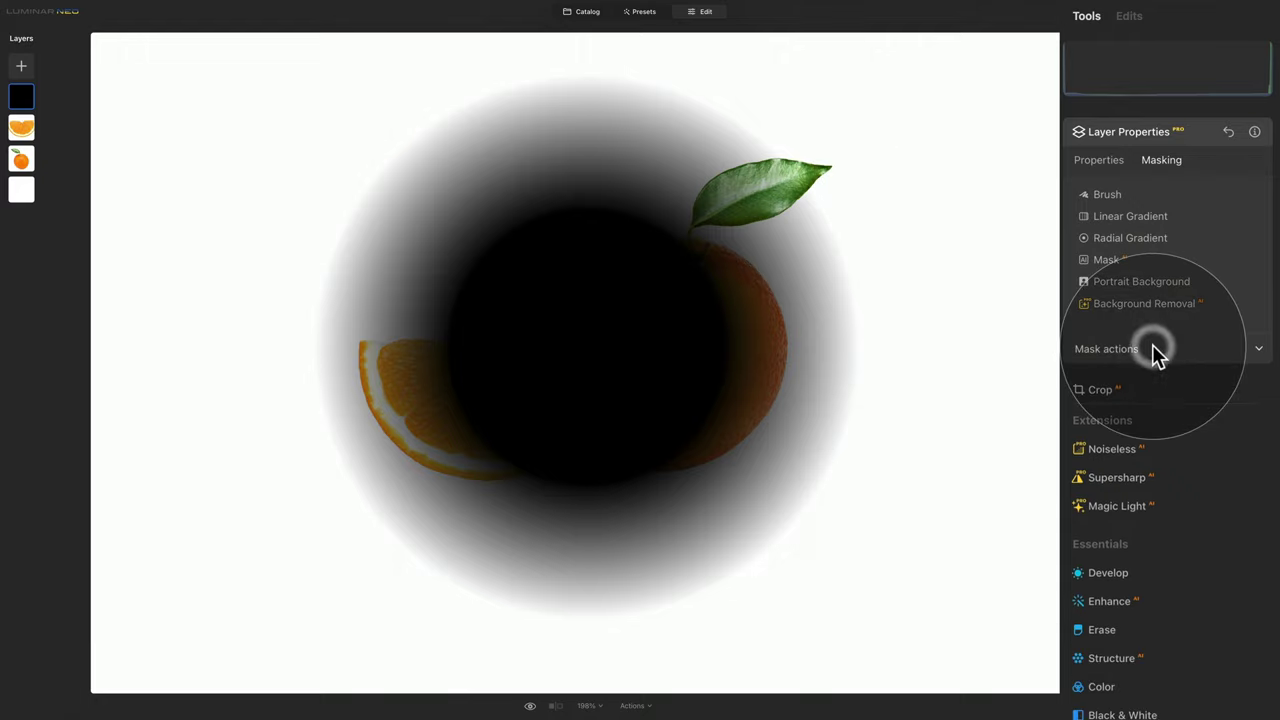
pyautogui.click(1105, 162)
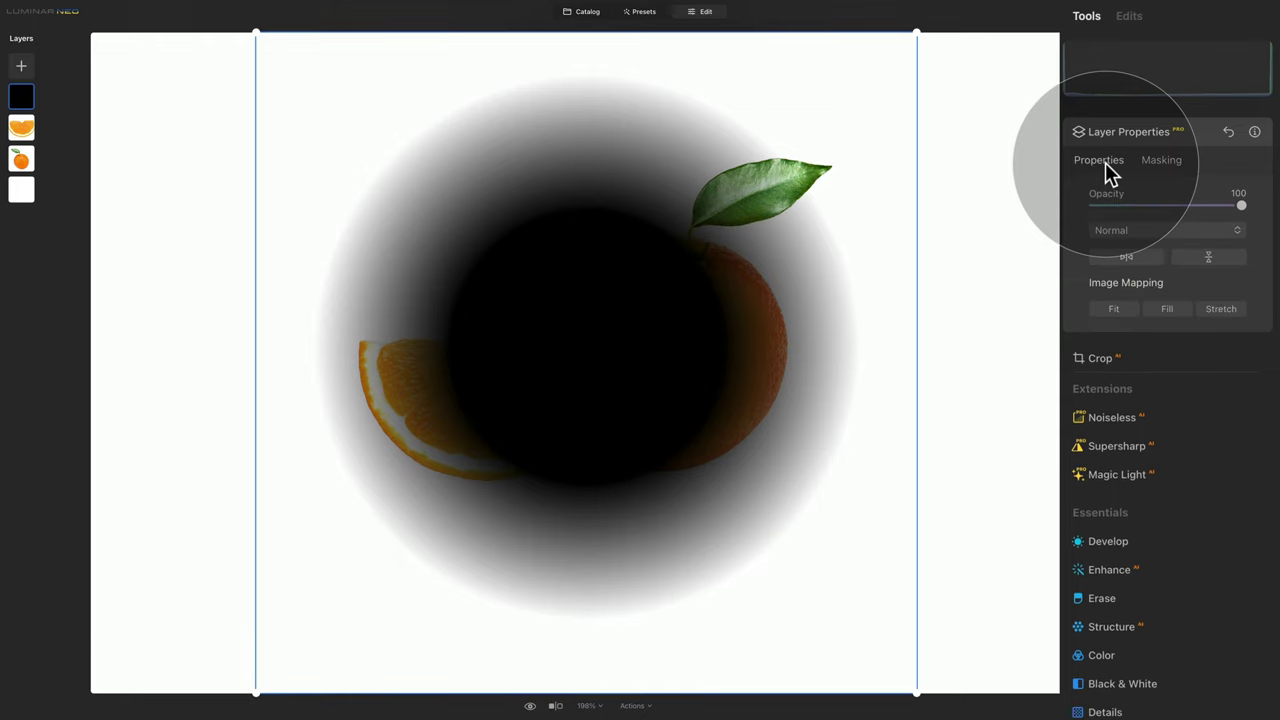
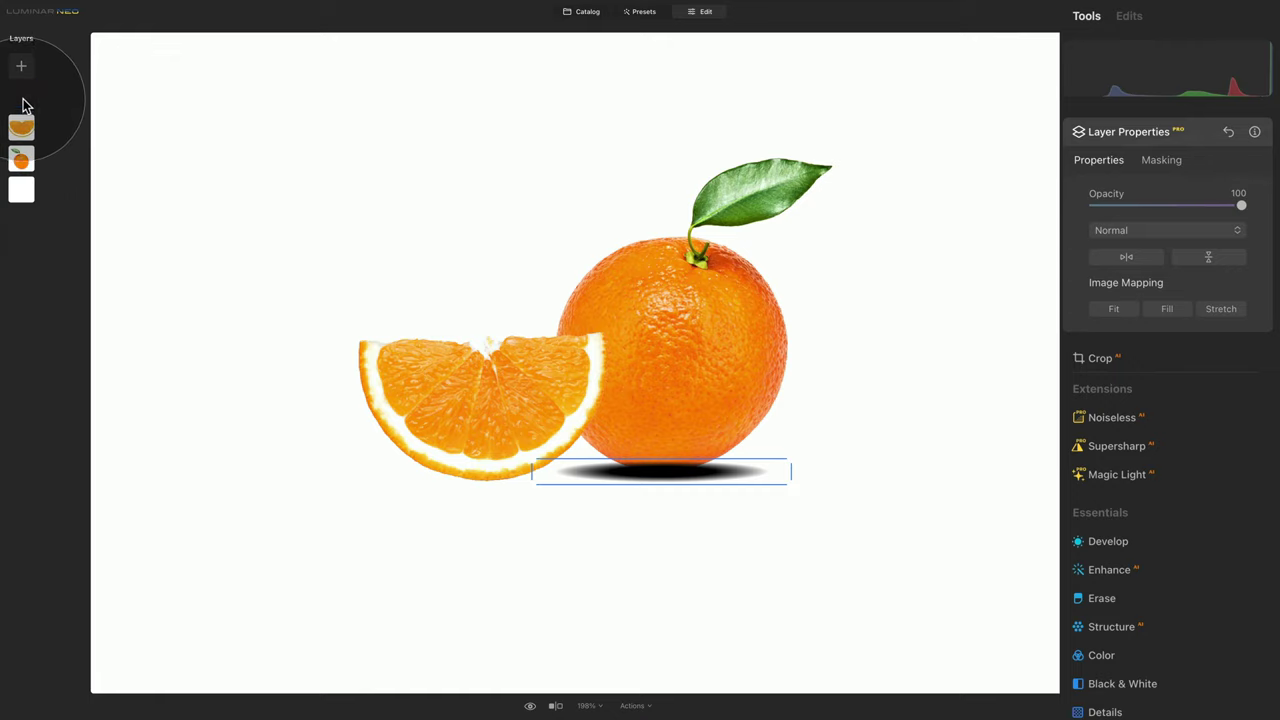
# Move the shadow layer behind both orange layers, narrow it slightly under the whole orange, and set its opacity to 59
pyautogui.moveTo(25, 105); pyautogui.dragTo(20, 167)
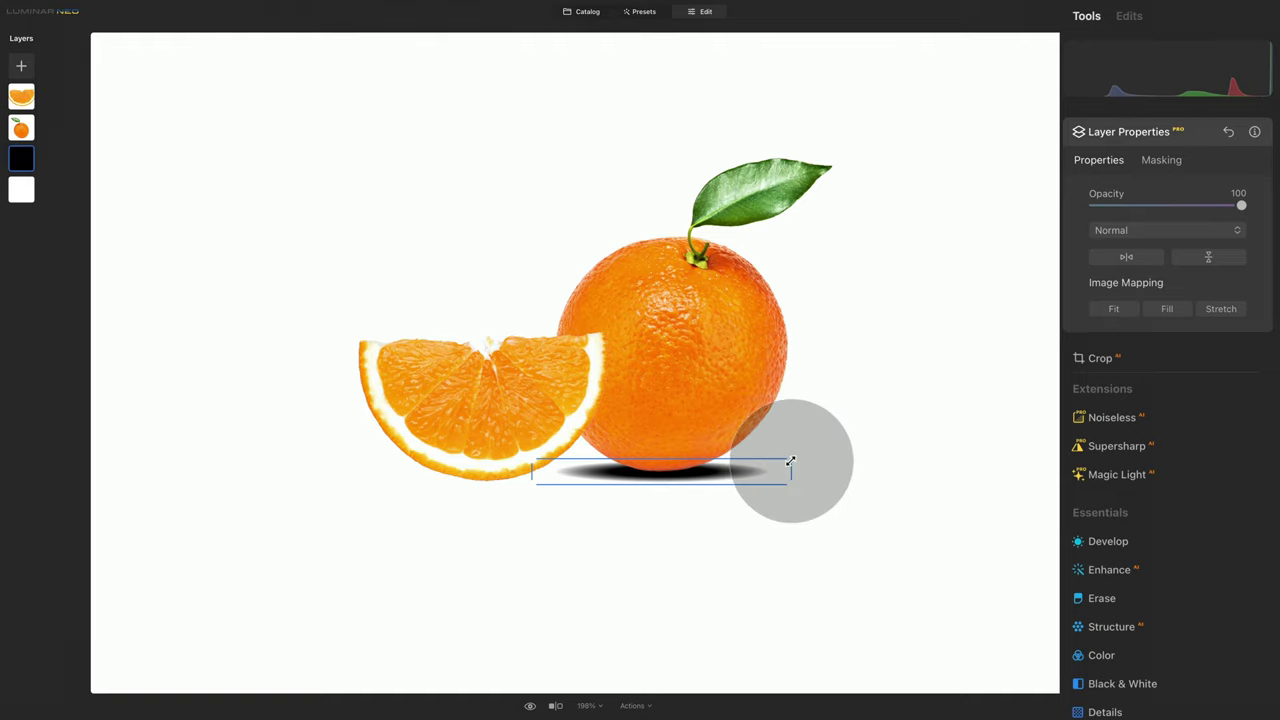
pyautogui.moveTo(790, 462); pyautogui.dragTo(731, 471)
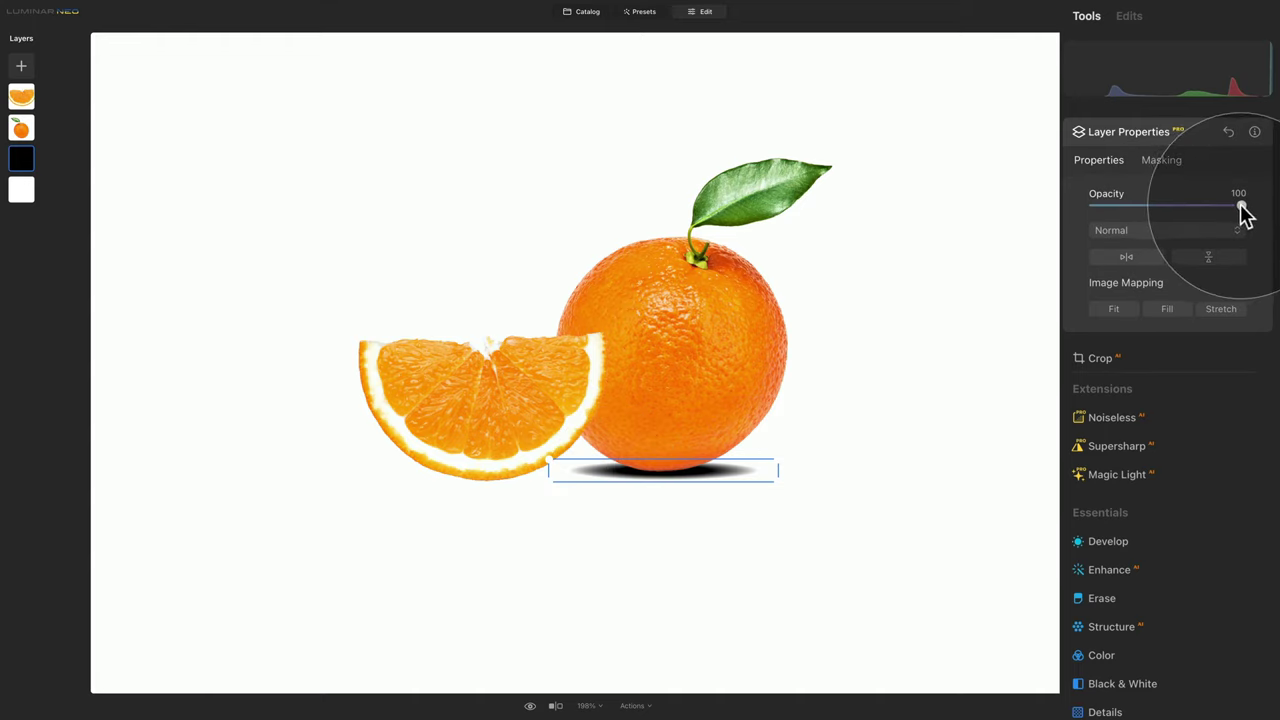
pyautogui.moveTo(1240, 204); pyautogui.dragTo(1181, 206)
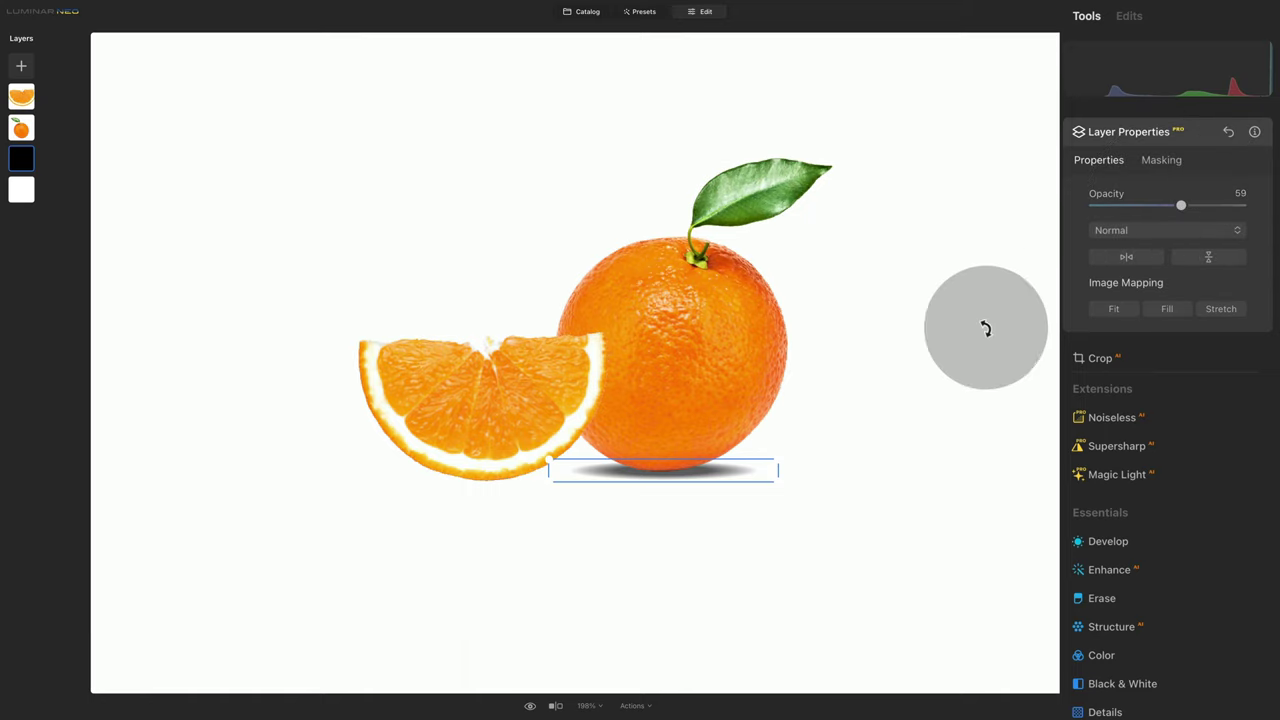
pyautogui.moveTo(746, 467); pyautogui.dragTo(730, 472)
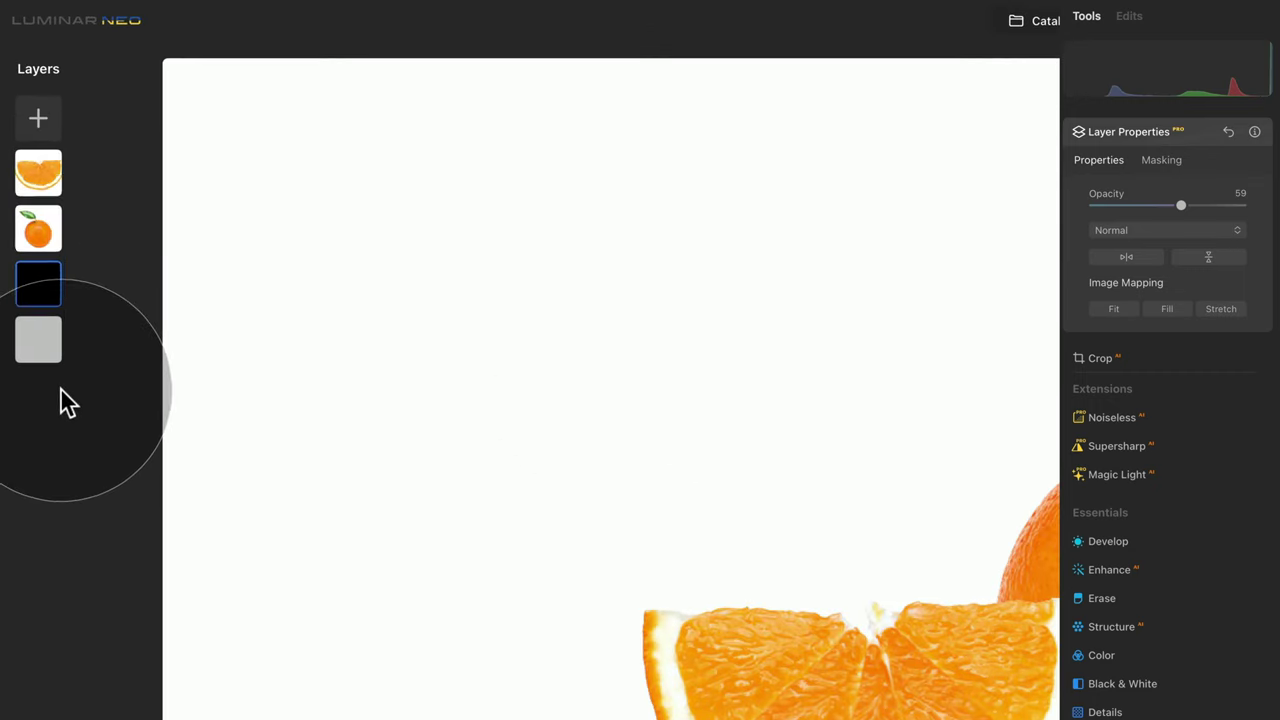
# Duplicate the shadow layer and place the copy beneath the orange slice, slightly narrower than the original
pyautogui.rightClick(36, 290)
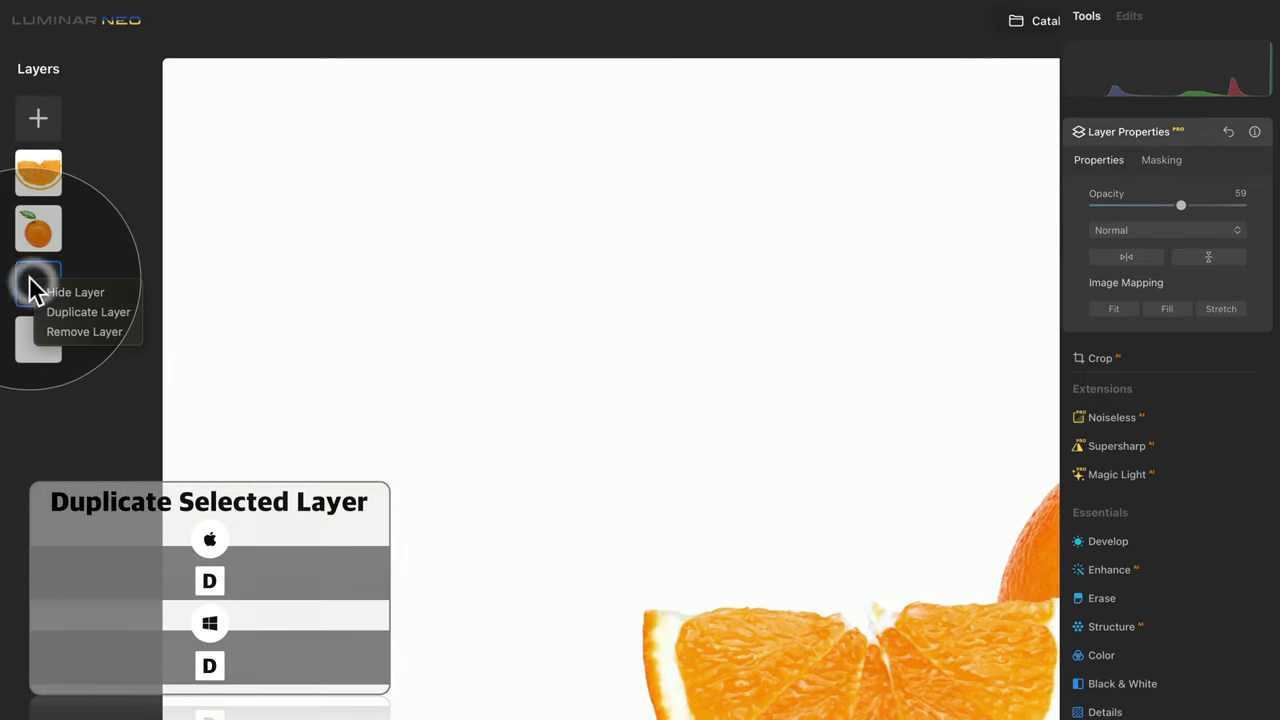
pyautogui.click(83, 312)
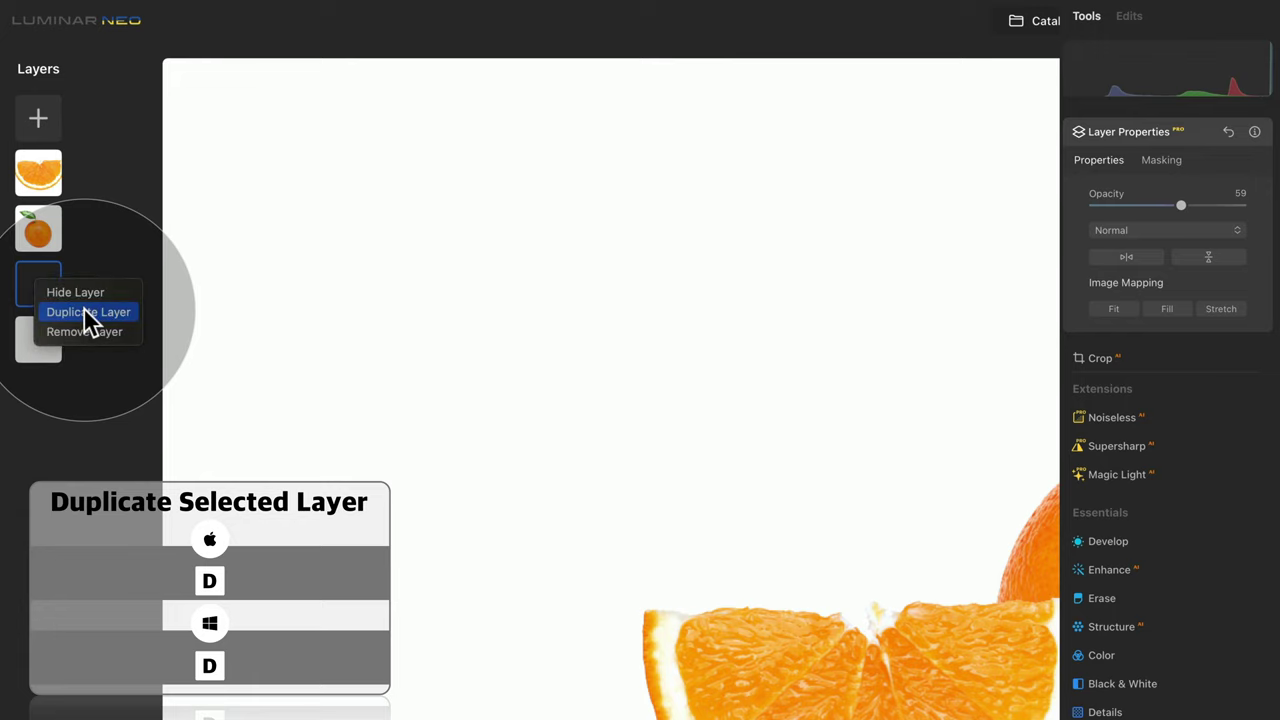
pyautogui.click(84, 310)
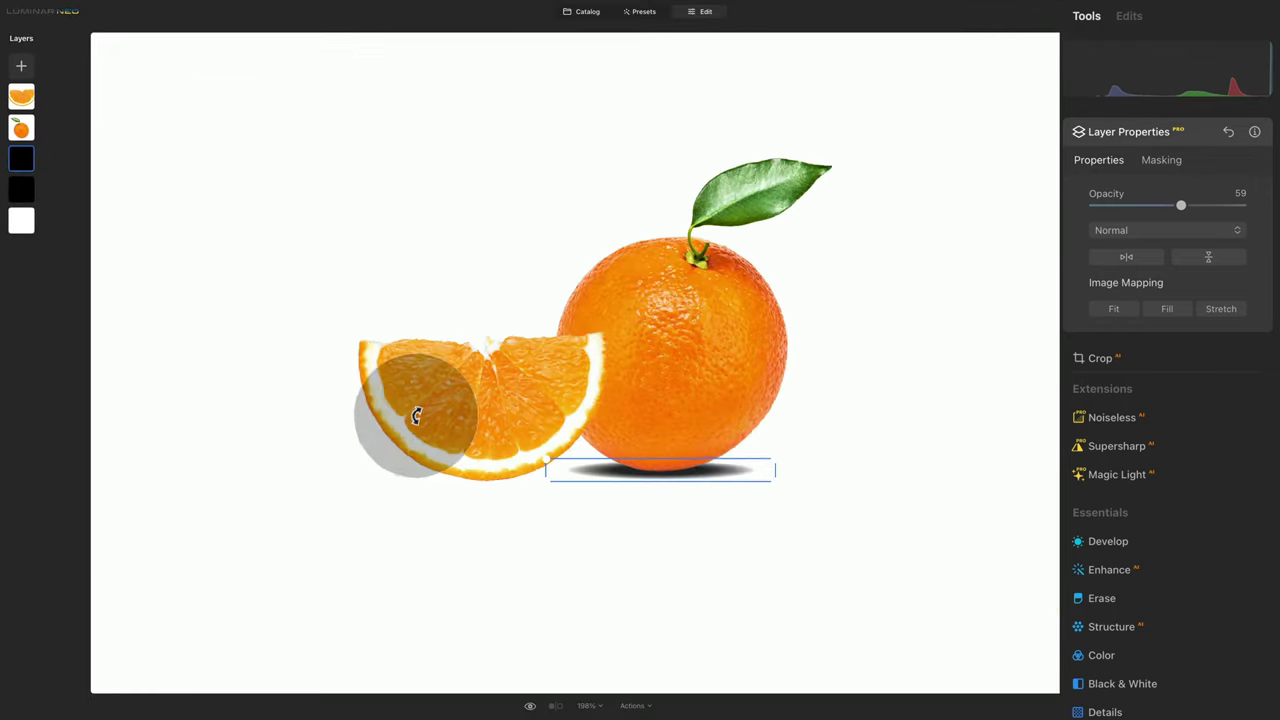
pyautogui.moveTo(743, 470); pyautogui.dragTo(528, 487)
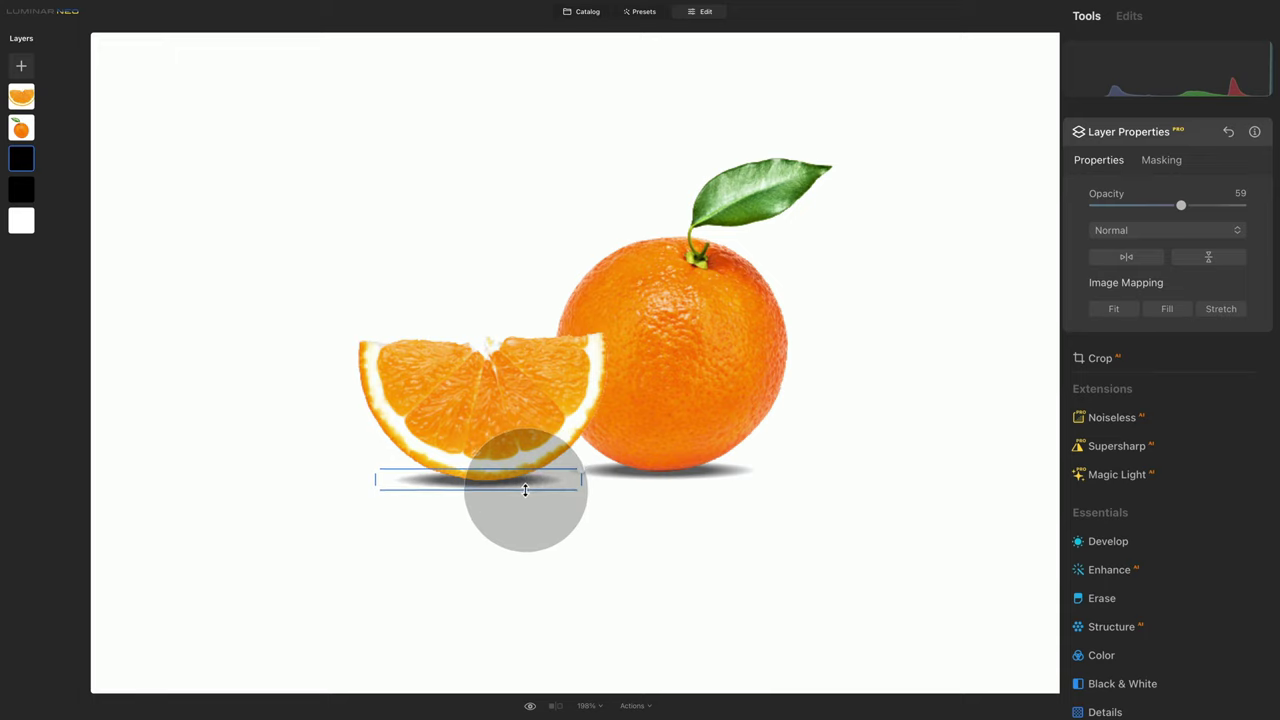
# Widen and centre the duplicated shadow under the slice, and set its layer opacity to 48
pyautogui.click(531, 481)
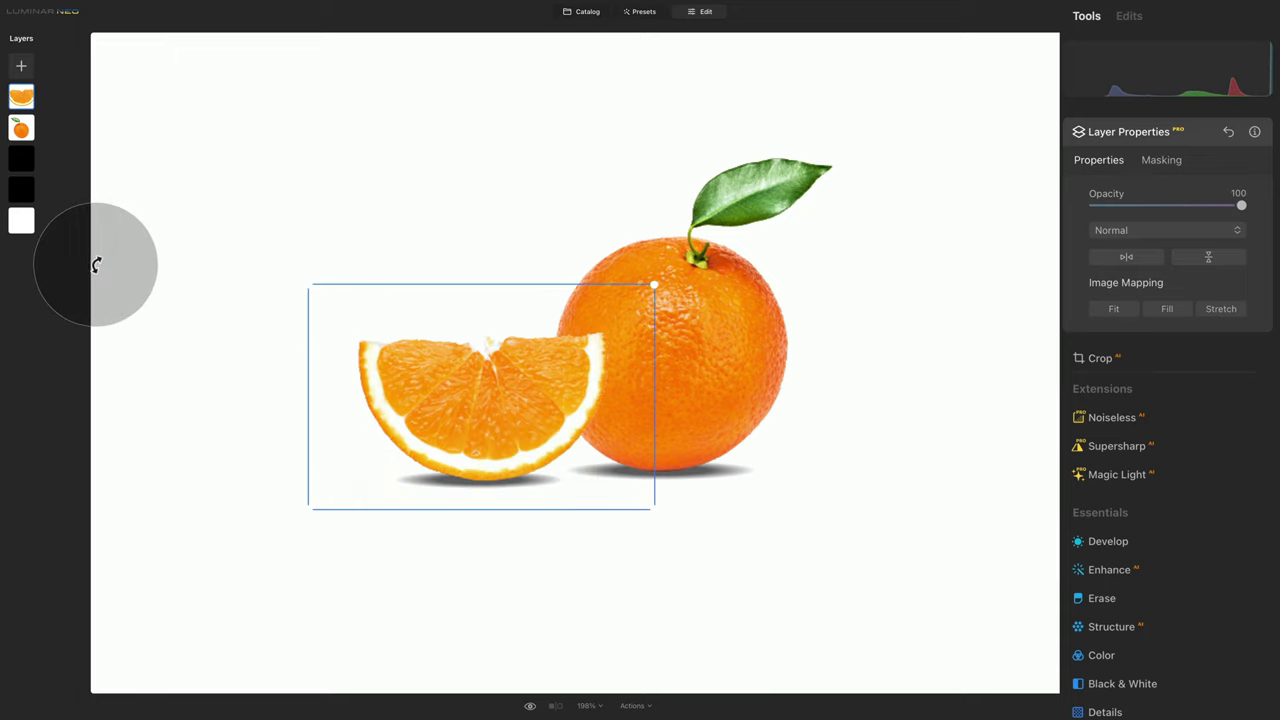
pyautogui.click(22, 163)
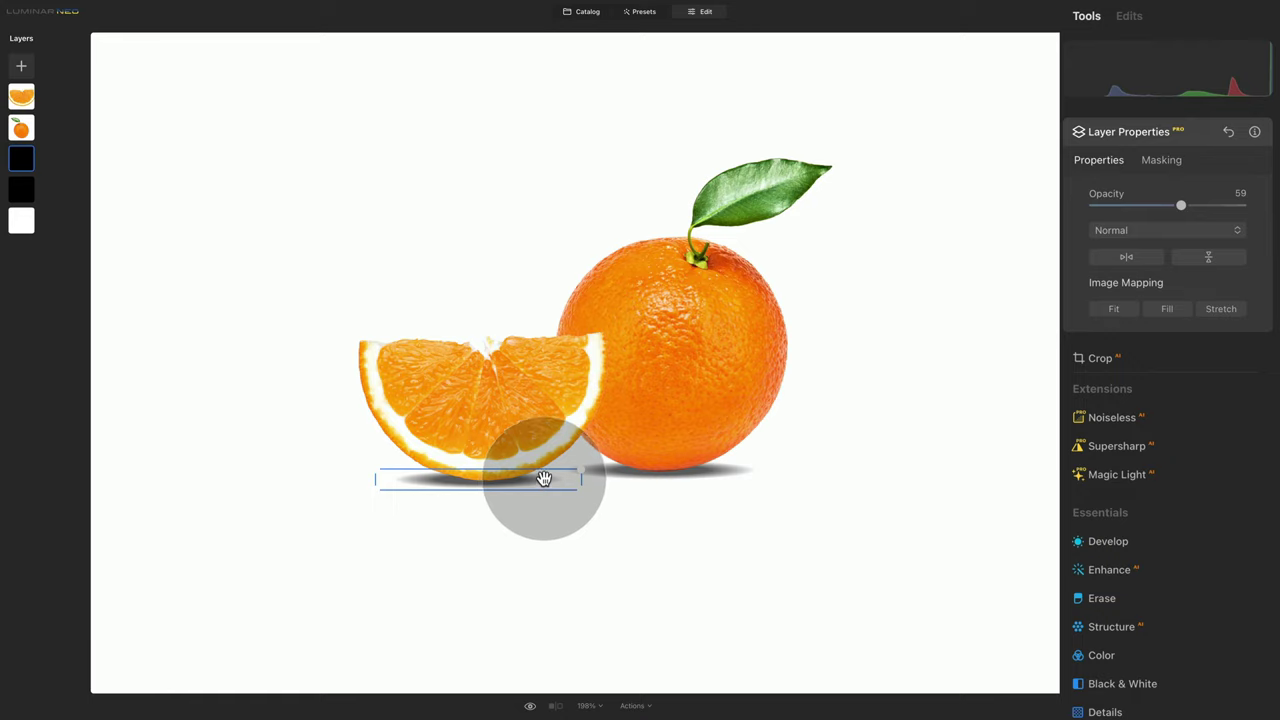
pyautogui.moveTo(543, 478)
pyautogui.mouseDown()
pyautogui.moveTo(626, 486)
pyautogui.moveTo(537, 480)
pyautogui.mouseUp()
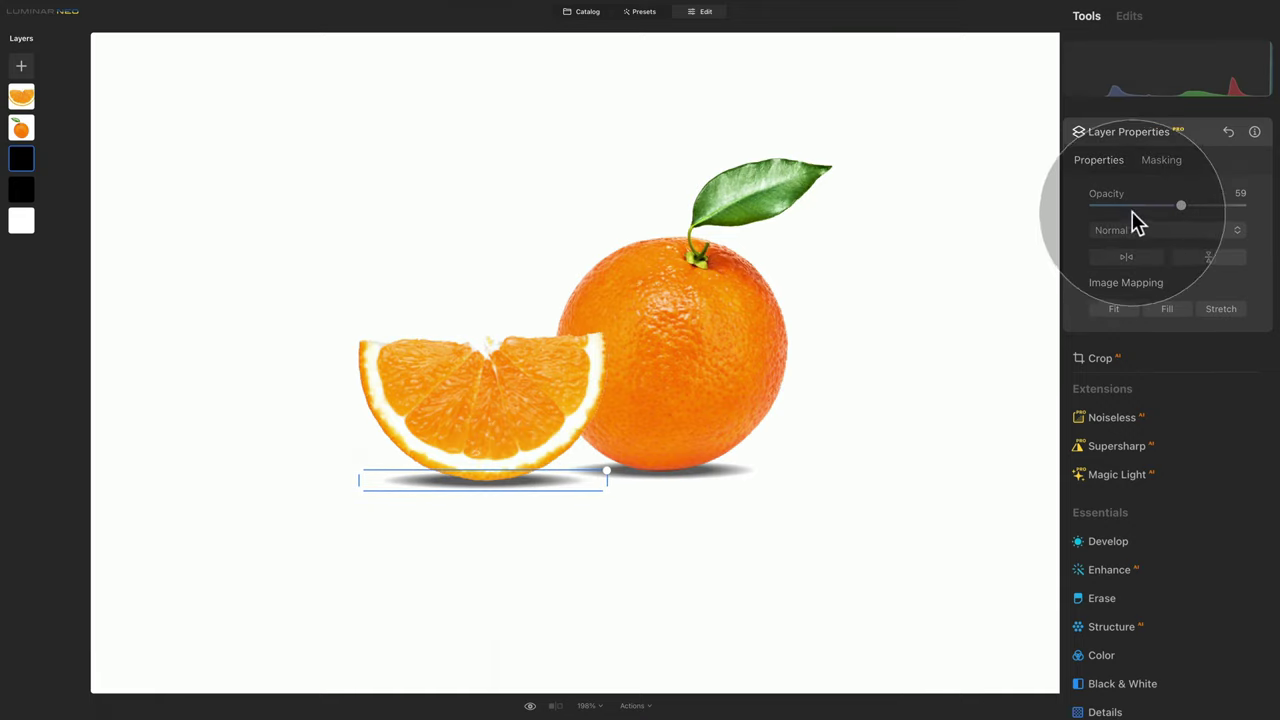
pyautogui.moveTo(1174, 209); pyautogui.dragTo(1166, 210)
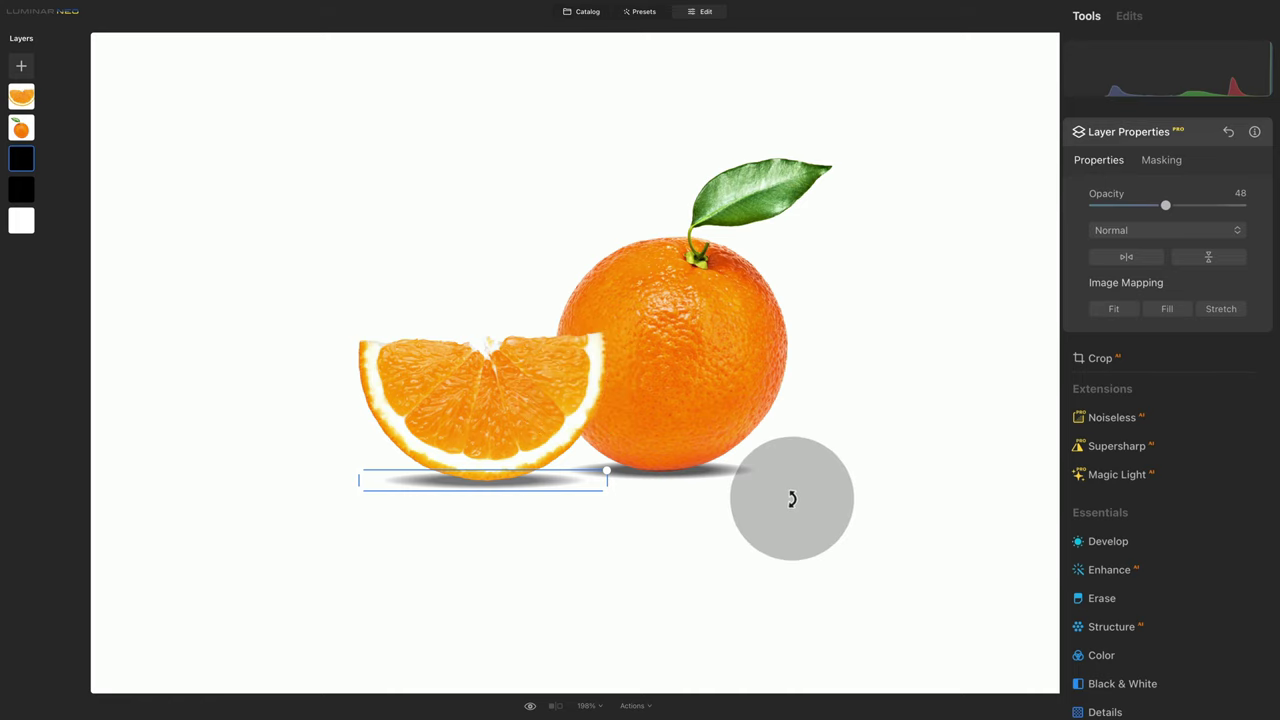
pyautogui.click(792, 500)
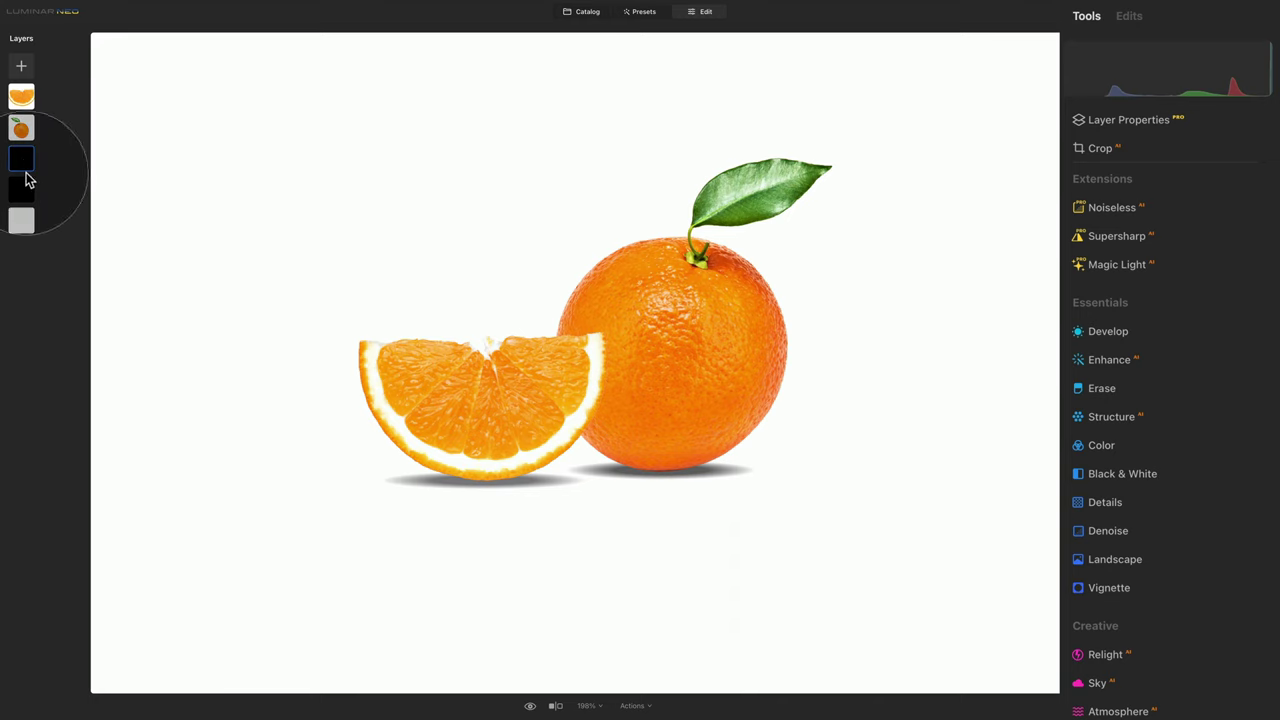
# Open the masking brush for the orange slice layer, framing the whole slice up close
pyautogui.click(17, 92)
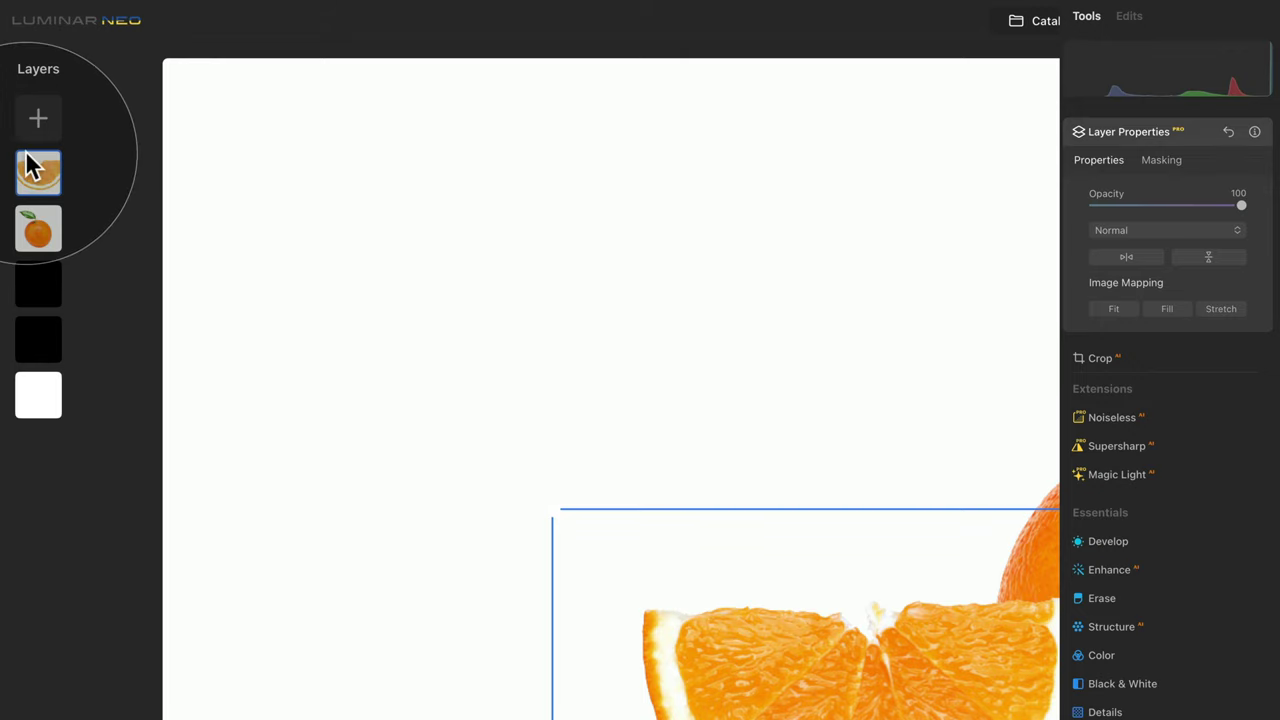
pyautogui.click(860, 567)
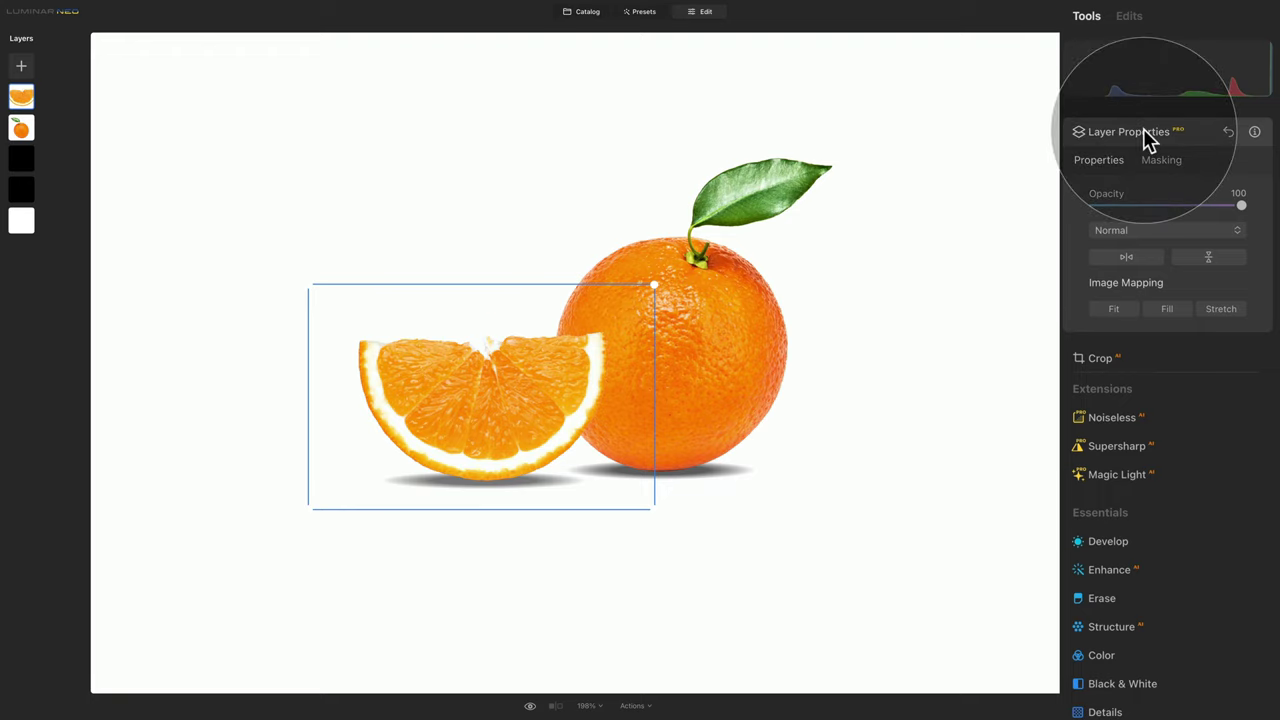
pyautogui.click(1161, 161)
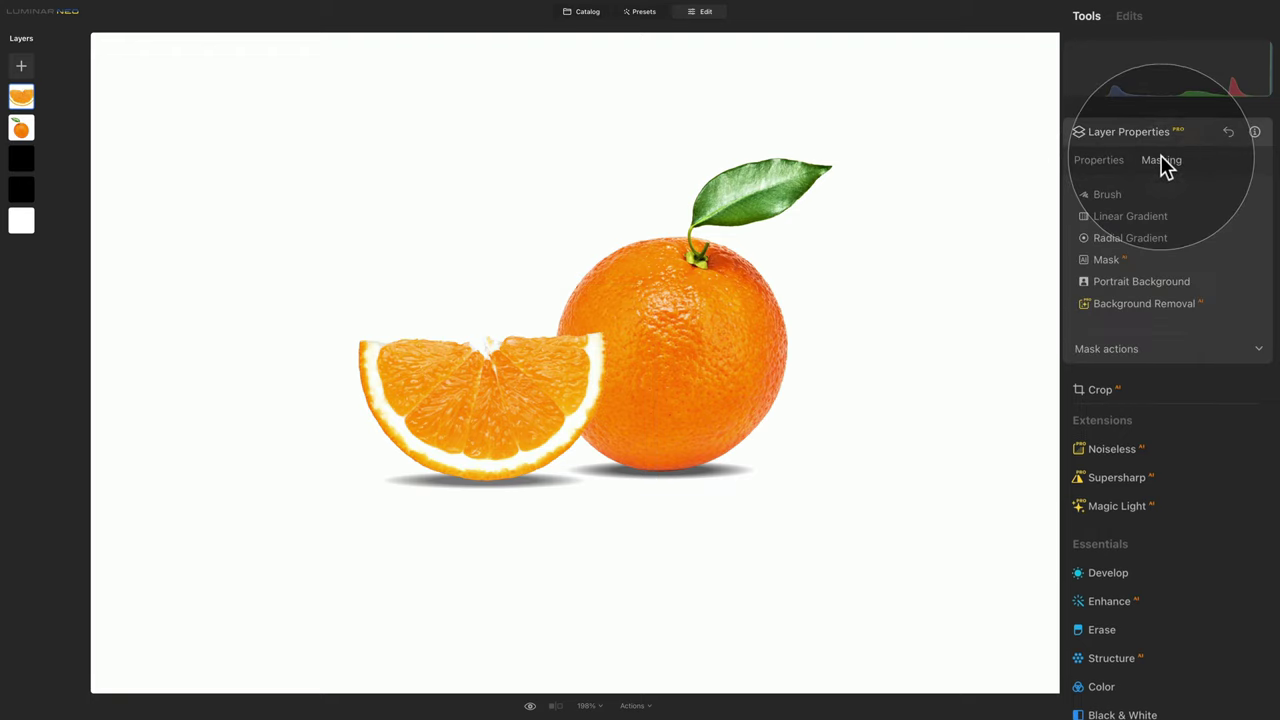
pyautogui.click(1115, 194)
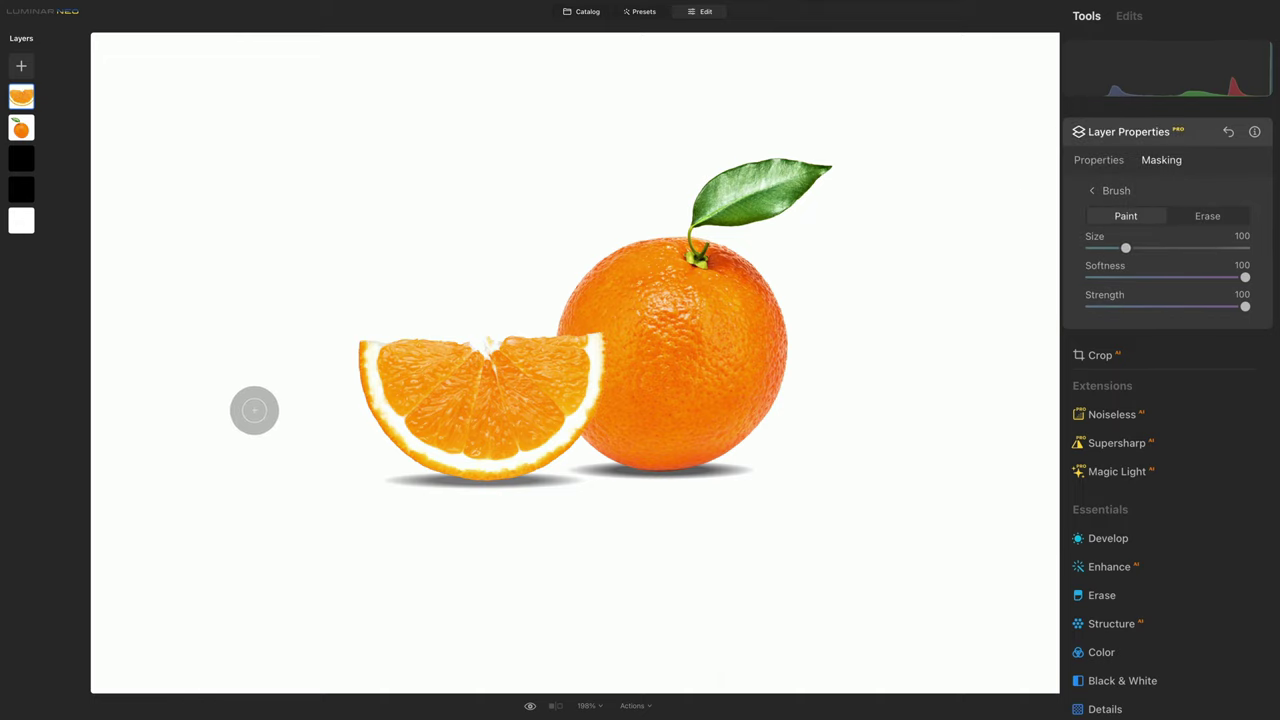
pyautogui.hotkey('ctrl', '+')
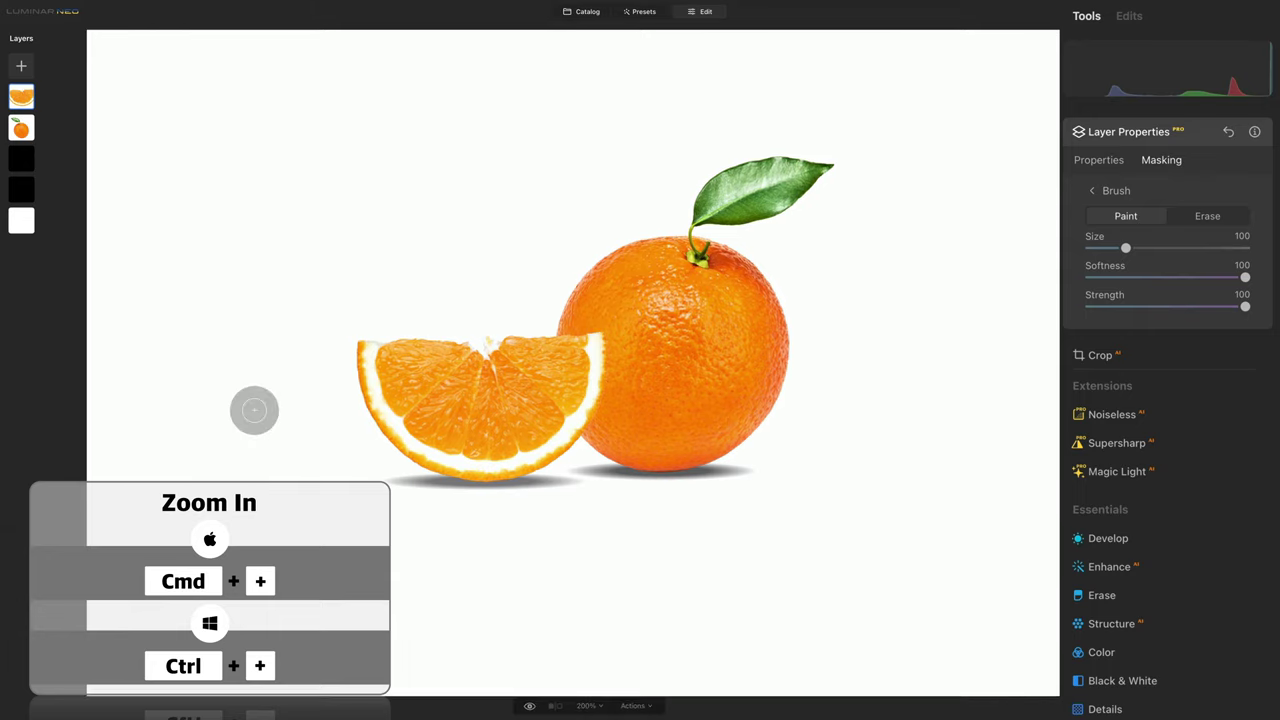
pyautogui.hotkey('ctrl', '+')
pyautogui.hotkey('ctrl', '+')
pyautogui.hotkey('ctrl', '+')
pyautogui.hotkey('ctrl', '+')
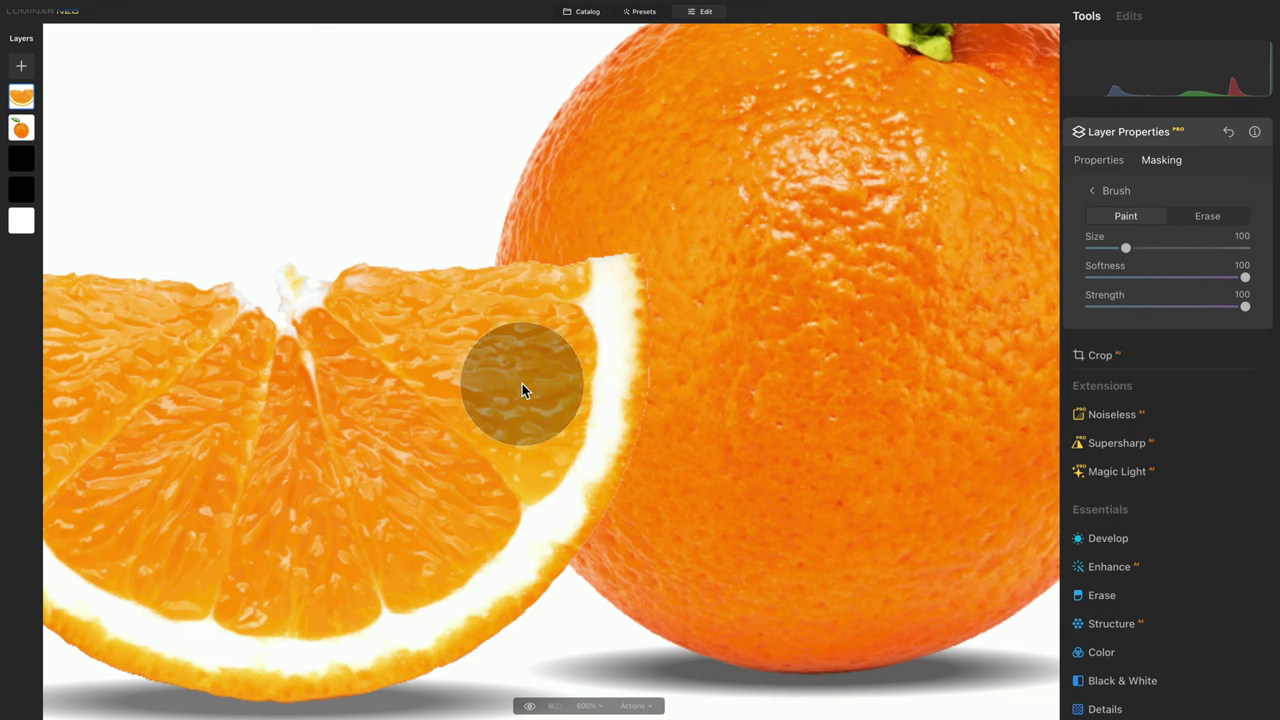
pyautogui.press('space')
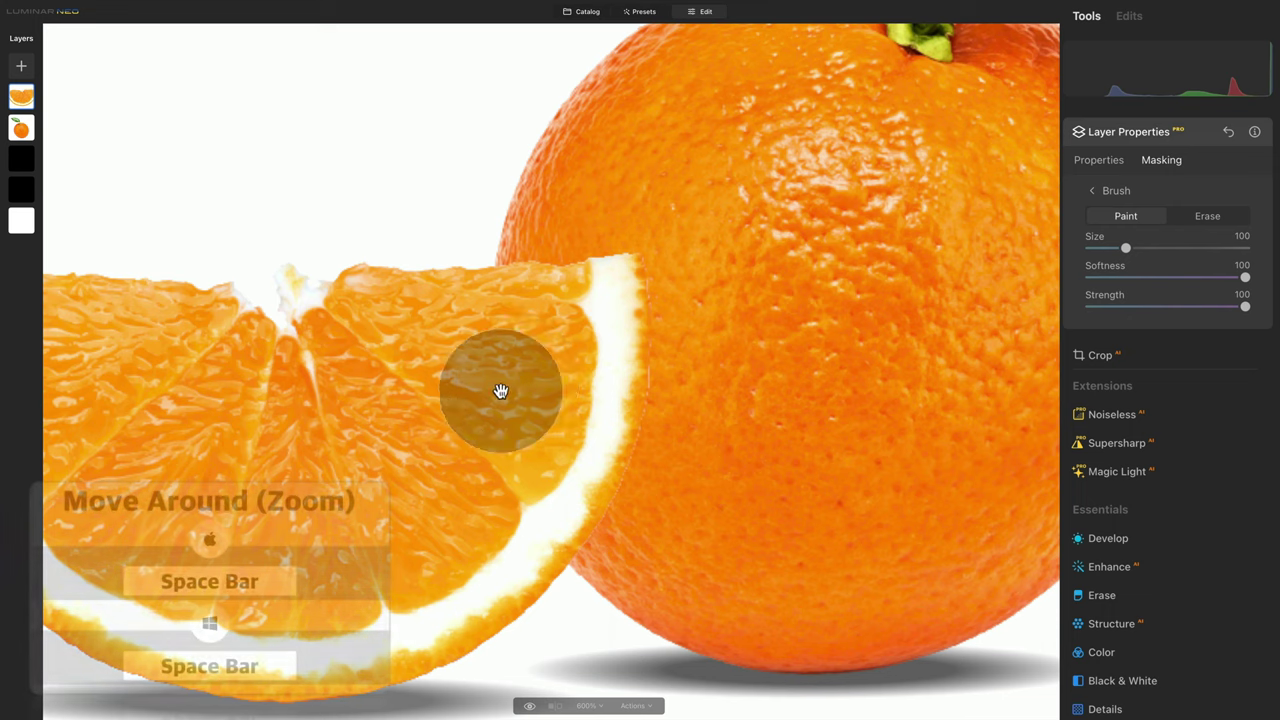
pyautogui.moveTo(500, 389)
pyautogui.mouseDown()
pyautogui.moveTo(734, 373)
pyautogui.moveTo(723, 323)
pyautogui.moveTo(751, 280)
pyautogui.moveTo(716, 293)
pyautogui.mouseUp()
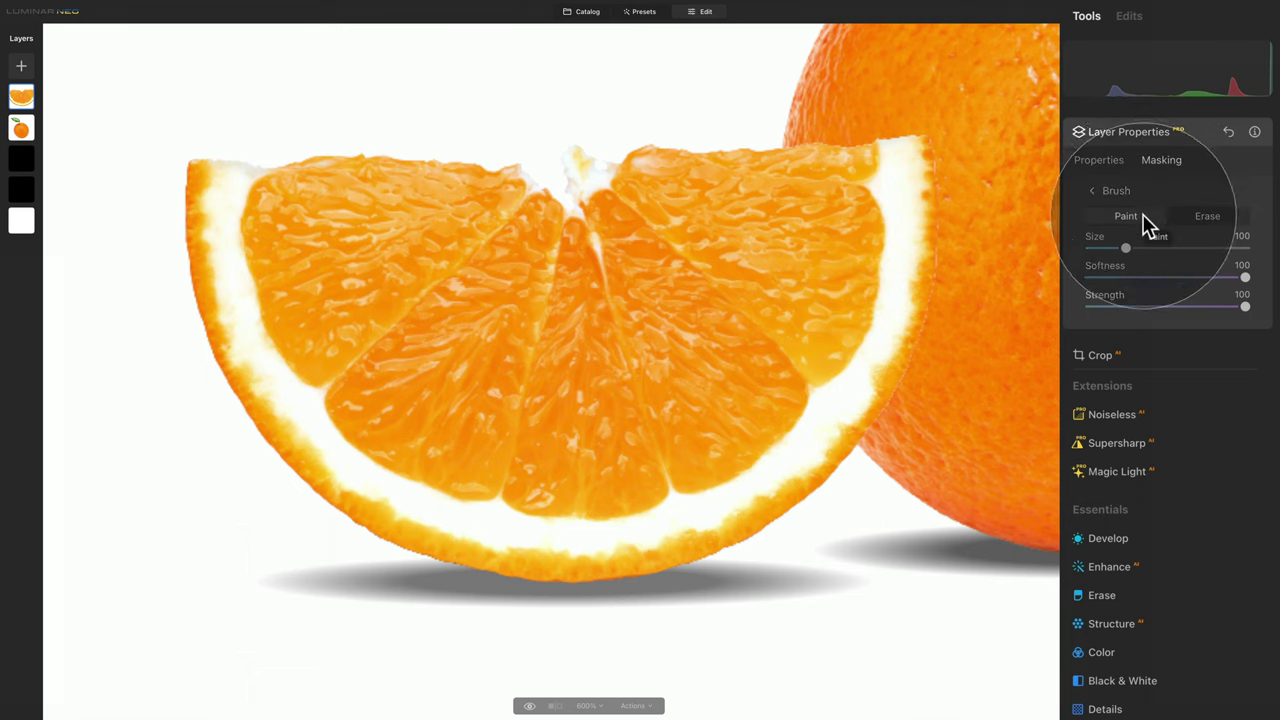
# Switch the mask brush to erasing, with size 111 and softness 10
pyautogui.press('x')
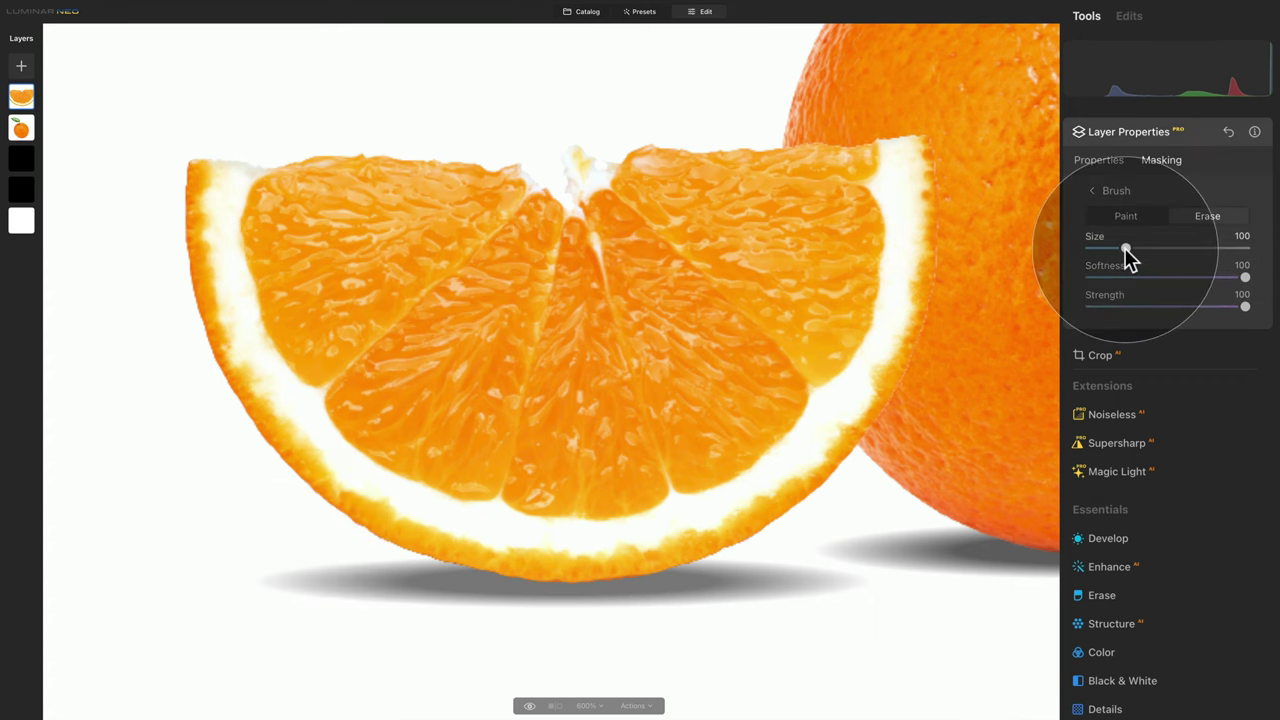
pyautogui.moveTo(1126, 250); pyautogui.dragTo(1155, 247)
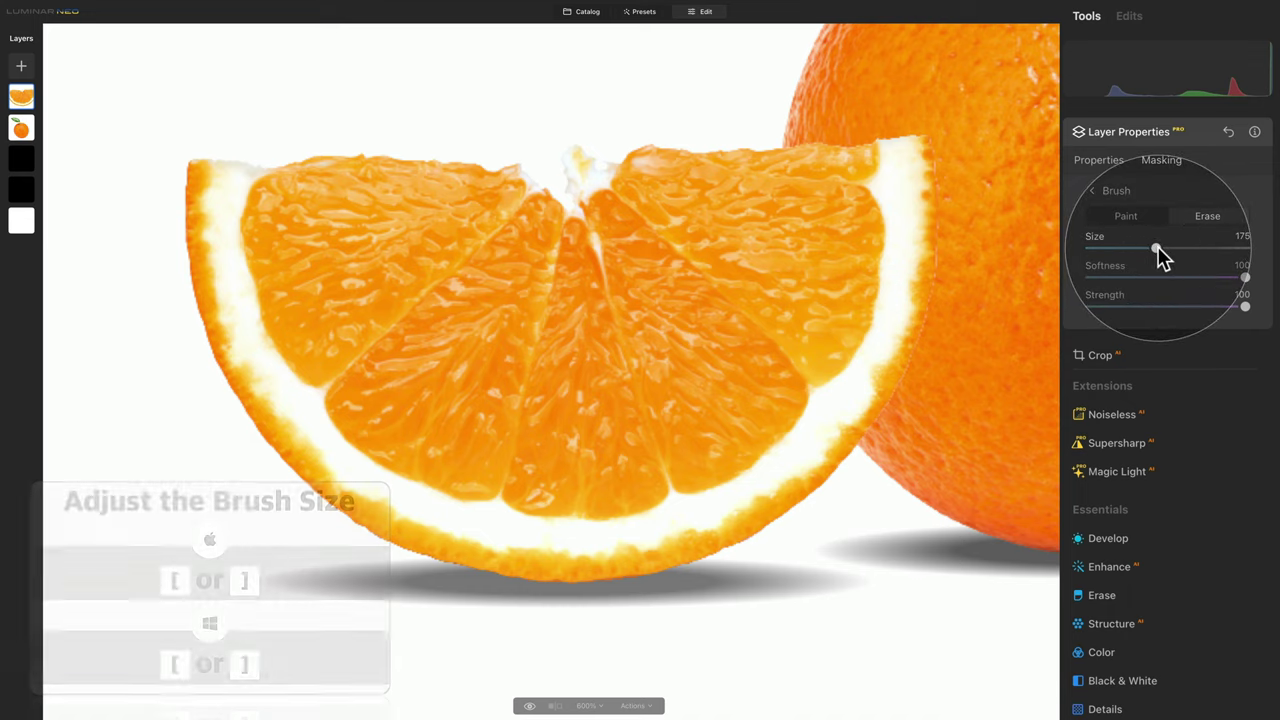
pyautogui.press('[')
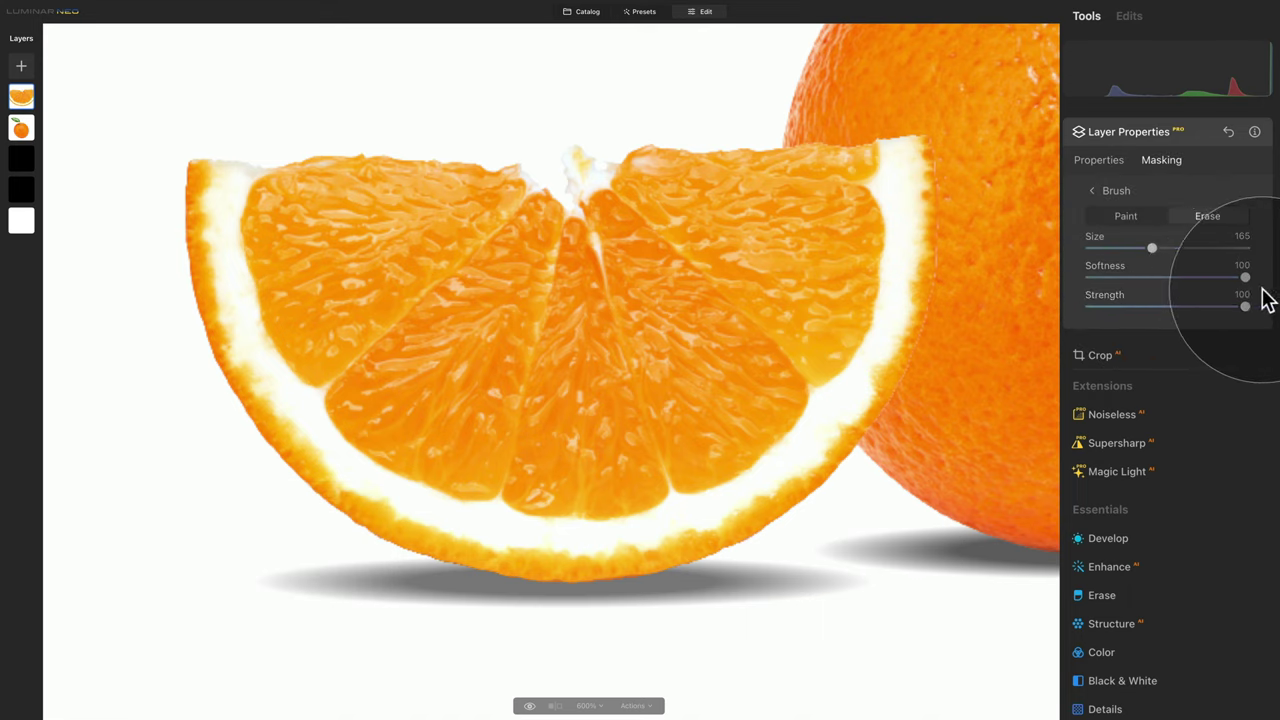
pyautogui.moveTo(1245, 278); pyautogui.dragTo(1106, 278)
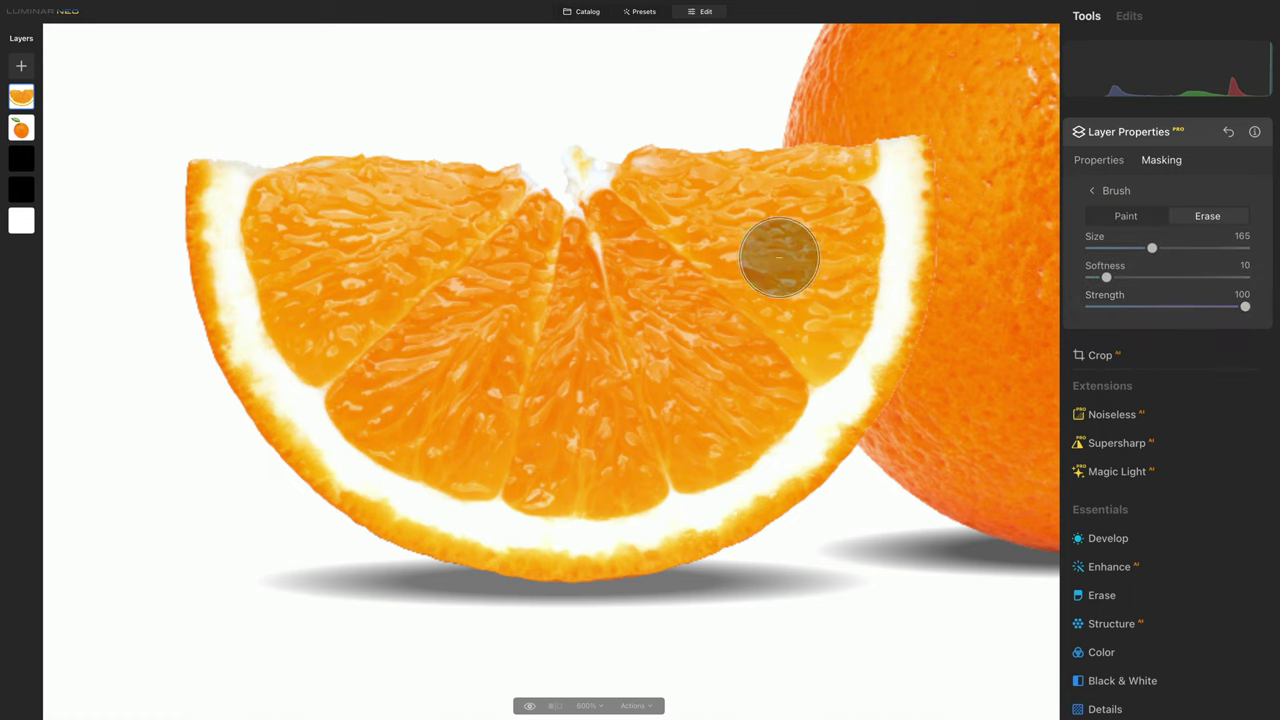
pyautogui.moveTo(1152, 249); pyautogui.dragTo(1135, 249)
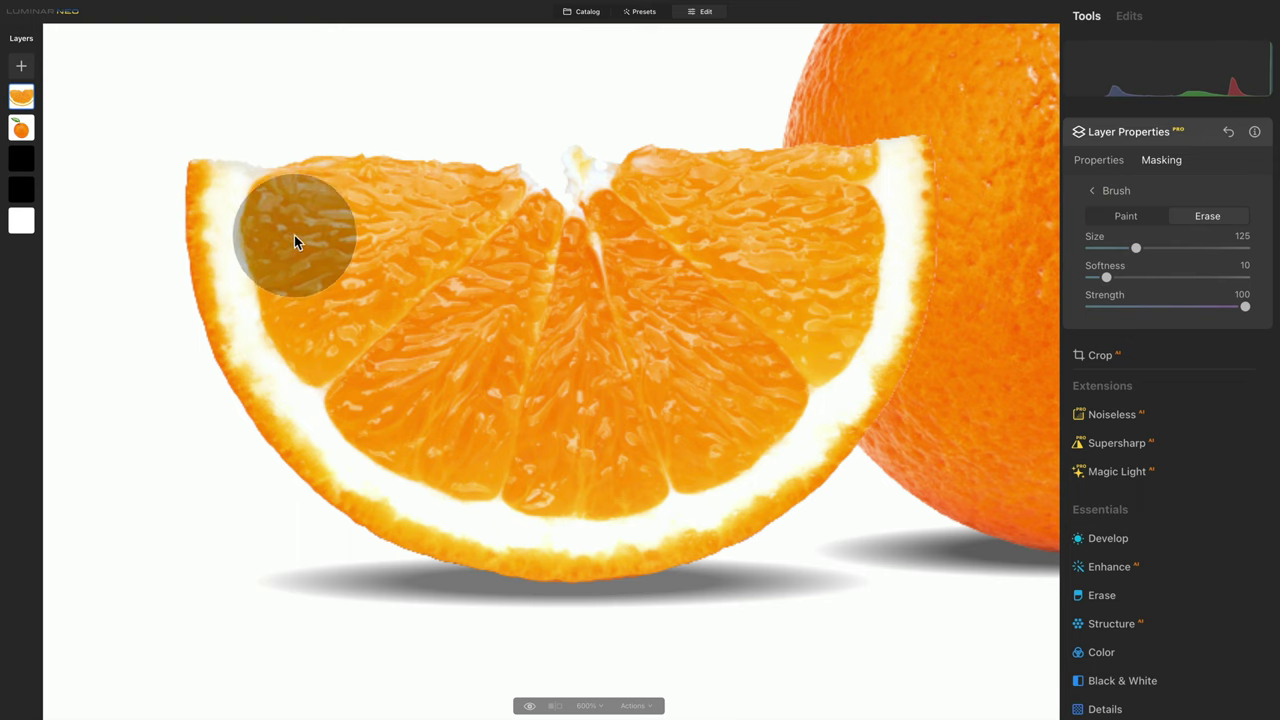
pyautogui.moveTo(1139, 247); pyautogui.dragTo(1130, 248)
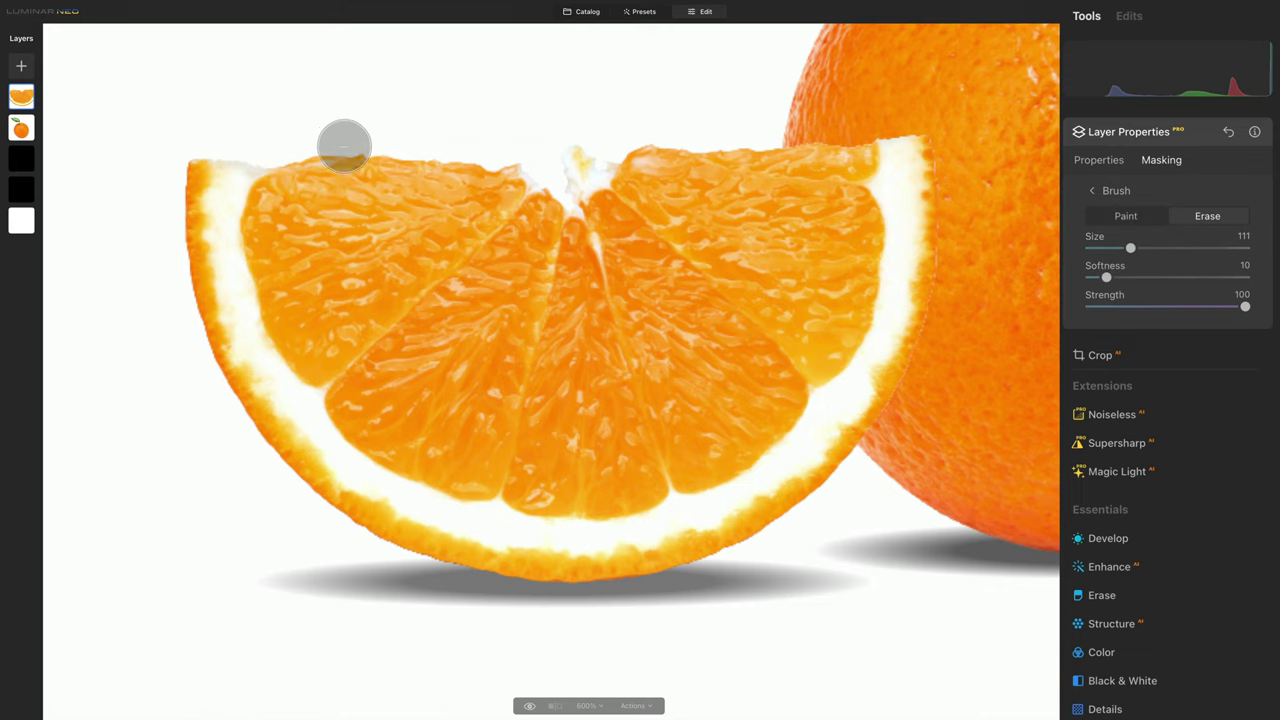
# Erase most of the pulp inside the orange slice, enlarging the brush to size 310 and leaving a thin strip along the rind
pyautogui.moveTo(343, 141)
pyautogui.mouseDown()
pyautogui.moveTo(391, 218)
pyautogui.moveTo(538, 320)
pyautogui.mouseUp()
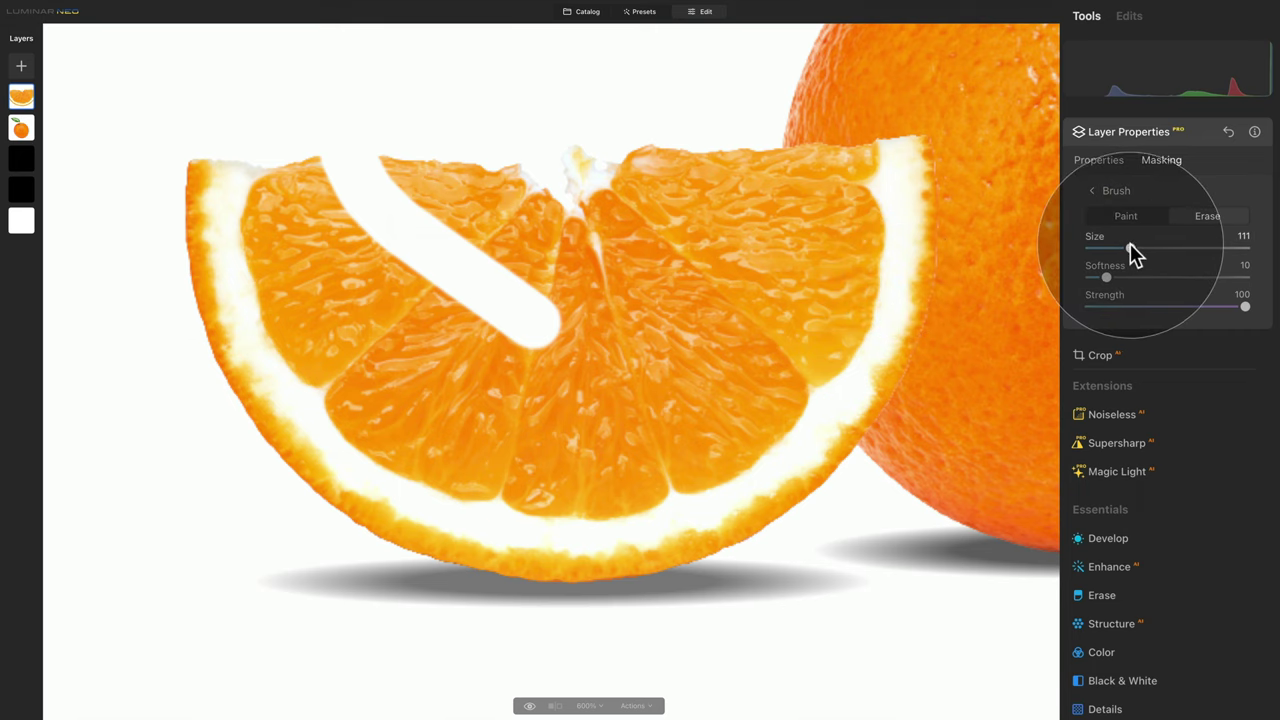
pyautogui.moveTo(1130, 247); pyautogui.dragTo(1209, 247)
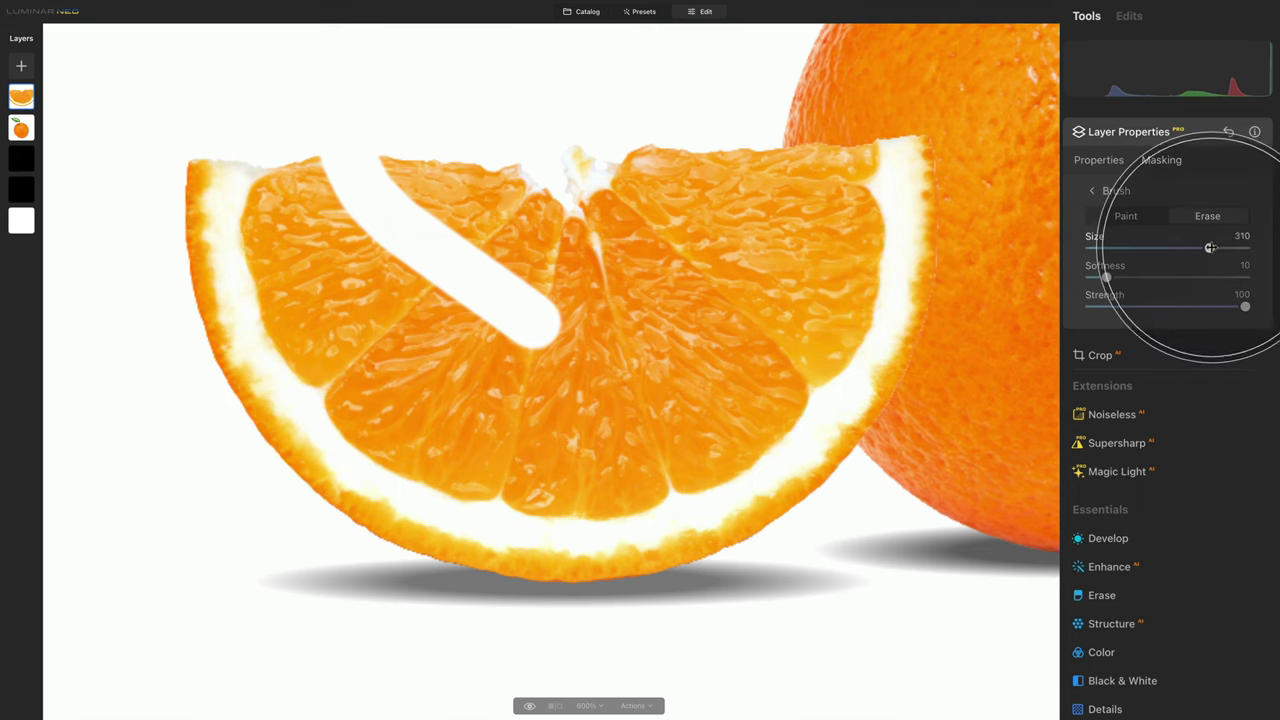
pyautogui.moveTo(774, 149)
pyautogui.mouseDown()
pyautogui.moveTo(752, 284)
pyautogui.moveTo(718, 340)
pyautogui.moveTo(607, 404)
pyautogui.moveTo(527, 396)
pyautogui.moveTo(431, 355)
pyautogui.moveTo(390, 316)
pyautogui.moveTo(337, 166)
pyautogui.moveTo(352, 131)
pyautogui.moveTo(440, 215)
pyautogui.moveTo(539, 277)
pyautogui.moveTo(667, 148)
pyautogui.moveTo(647, 110)
pyautogui.moveTo(645, 140)
pyautogui.mouseUp()
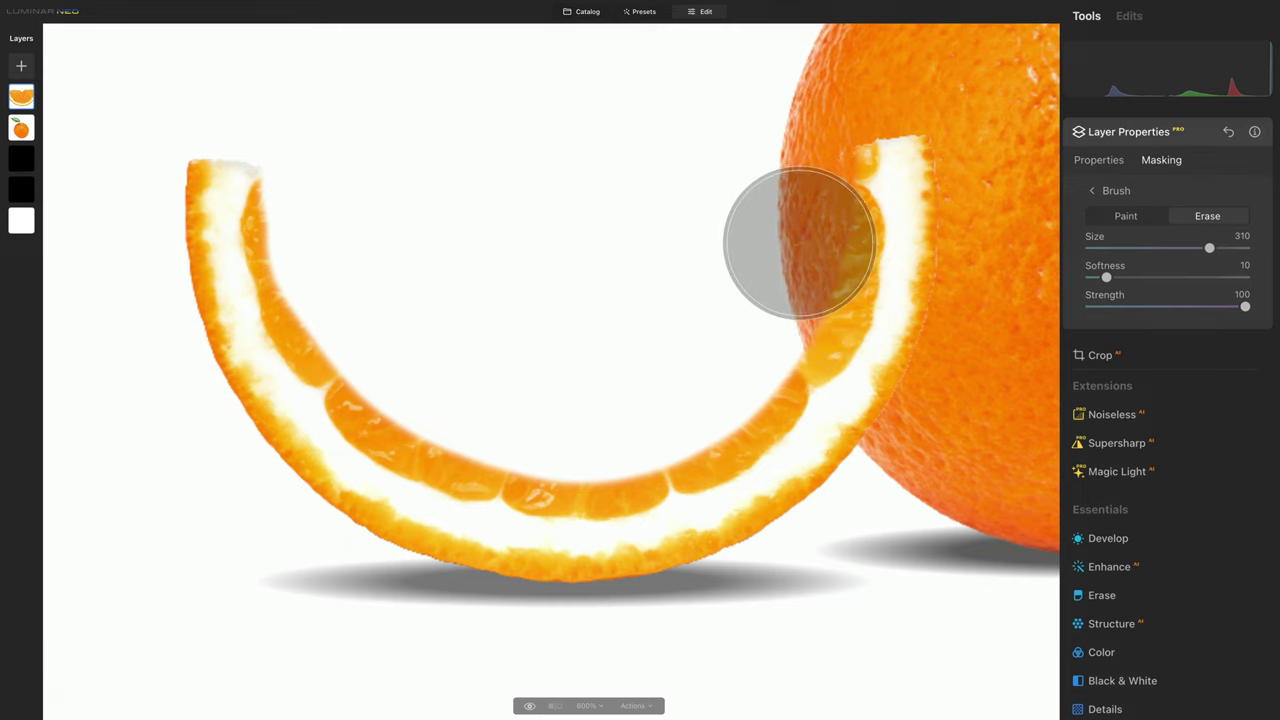
pyautogui.moveTo(800, 234)
pyautogui.mouseDown()
pyautogui.moveTo(722, 363)
pyautogui.moveTo(590, 421)
pyautogui.moveTo(566, 398)
pyautogui.moveTo(508, 387)
pyautogui.moveTo(479, 403)
pyautogui.moveTo(426, 375)
pyautogui.moveTo(417, 338)
pyautogui.moveTo(338, 263)
pyautogui.moveTo(380, 242)
pyautogui.mouseUp()
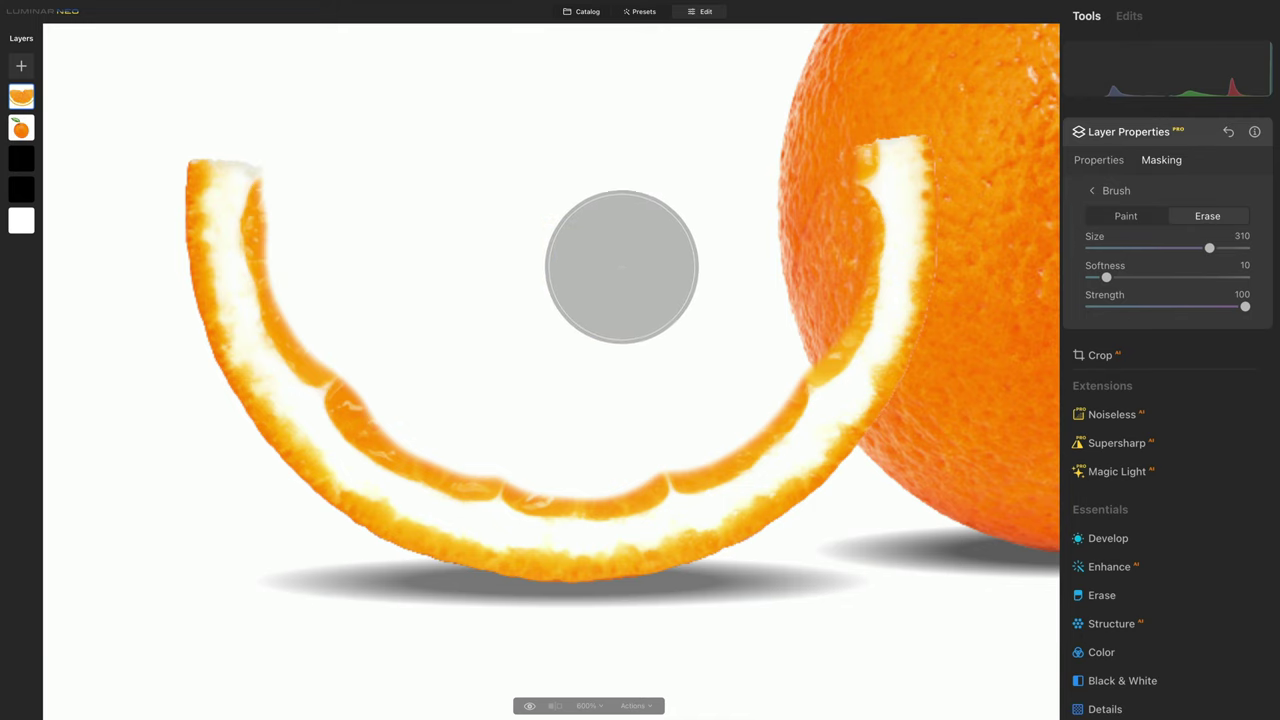
# Reduce the erasing brush to size 96 and remove the leftover pulp along the rind's left inner edge
pyautogui.press('[')
pyautogui.press('[')
pyautogui.press('[')
pyautogui.press('[')
pyautogui.press('[')
pyautogui.press('[')
pyautogui.press('[')
pyautogui.press('[')
pyautogui.press('[')
pyautogui.press('[')
pyautogui.press('[')
pyautogui.press('[')
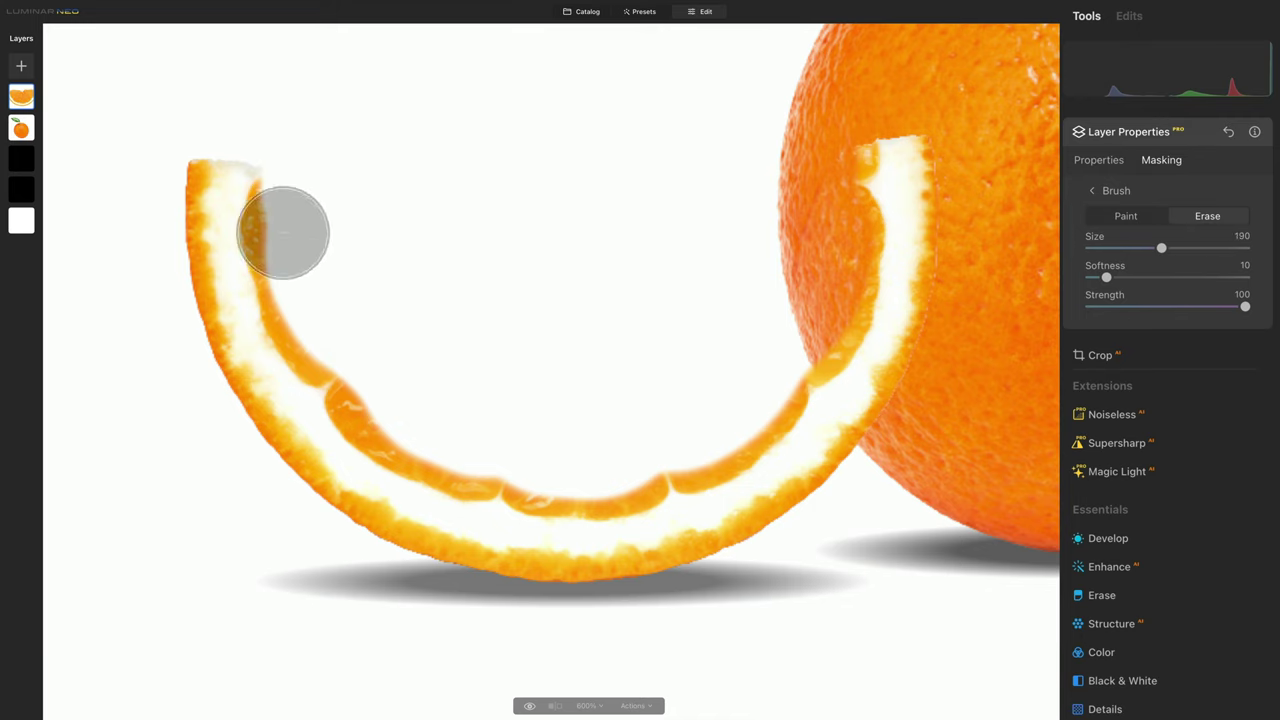
pyautogui.press(']')
pyautogui.press(']')
pyautogui.press(']')
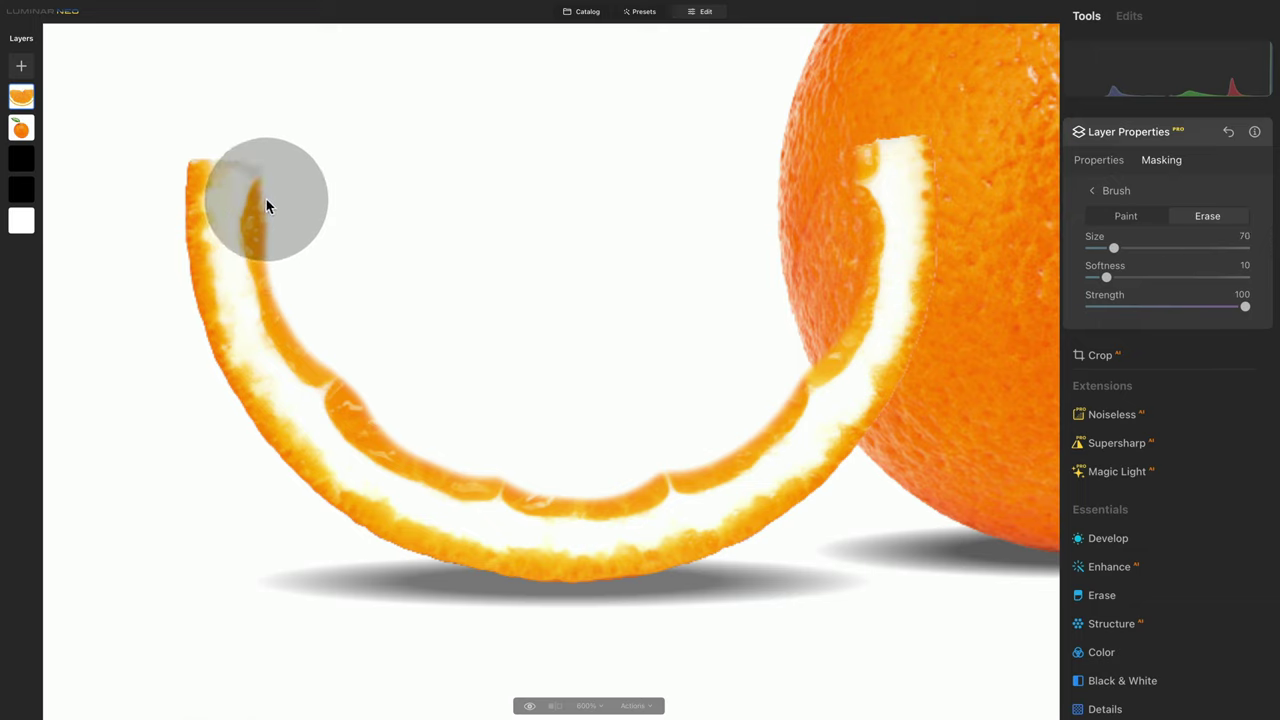
pyautogui.click(1124, 247)
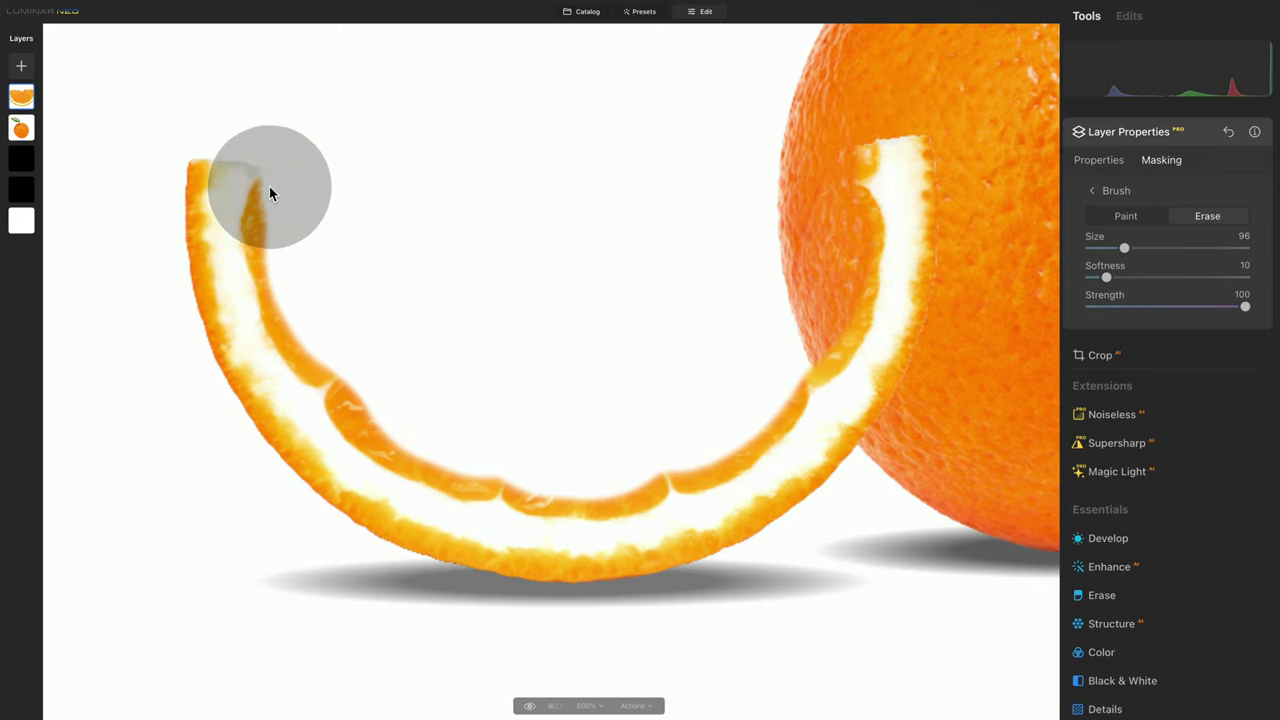
pyautogui.click(267, 192)
pyautogui.moveTo(266, 186); pyautogui.dragTo(262, 227)
pyautogui.press('[')
pyautogui.press('[')
pyautogui.press('[')
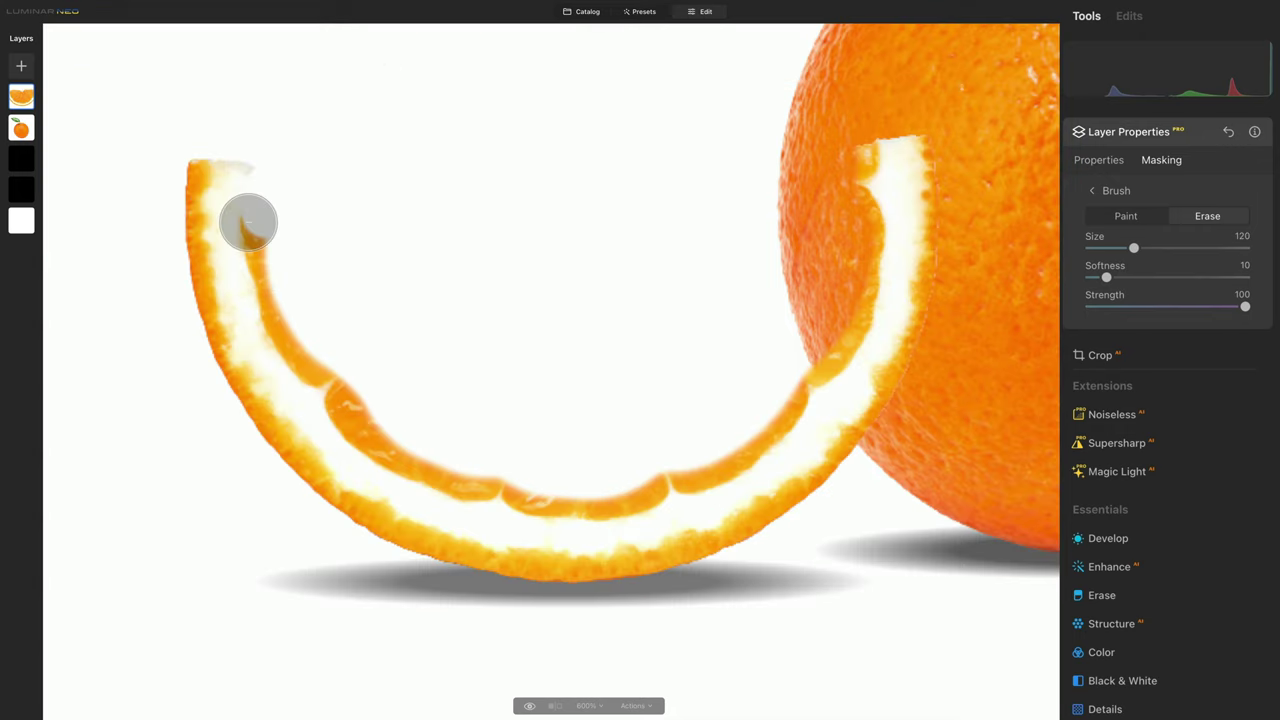
pyautogui.moveTo(262, 222); pyautogui.dragTo(267, 283)
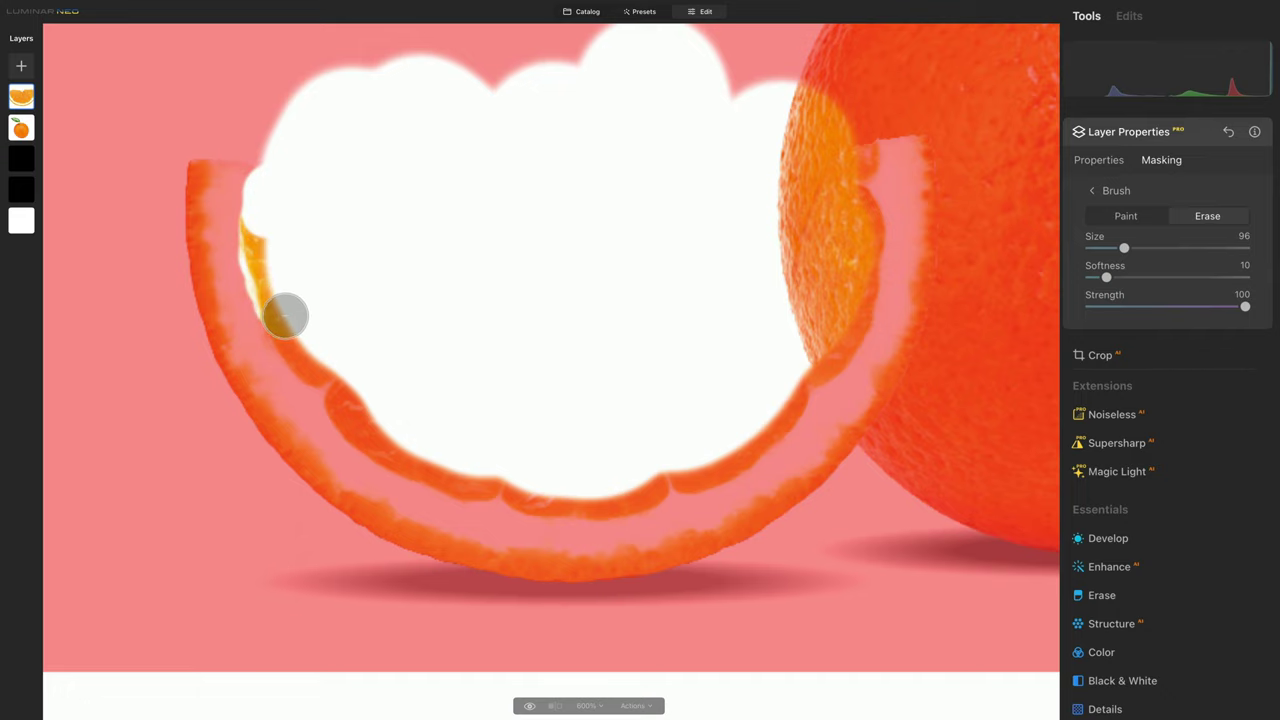
pyautogui.moveTo(300, 353); pyautogui.dragTo(306, 363)
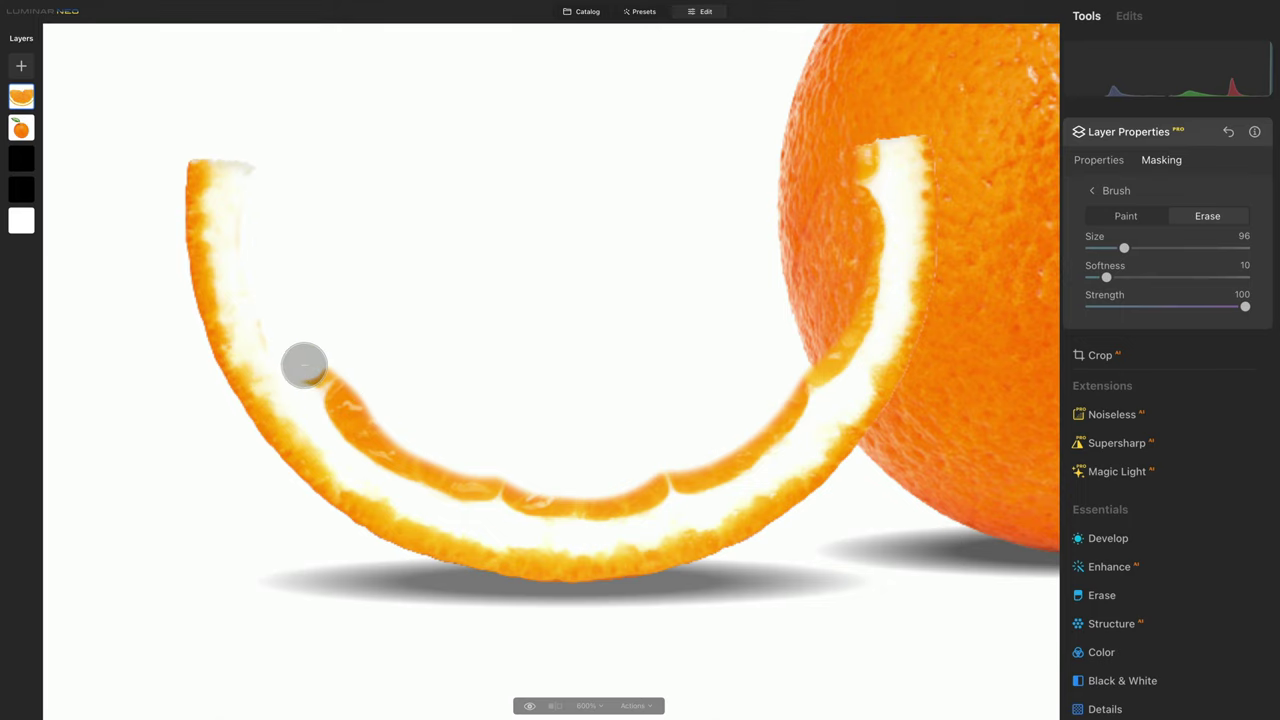
pyautogui.moveTo(306, 364); pyautogui.dragTo(325, 366)
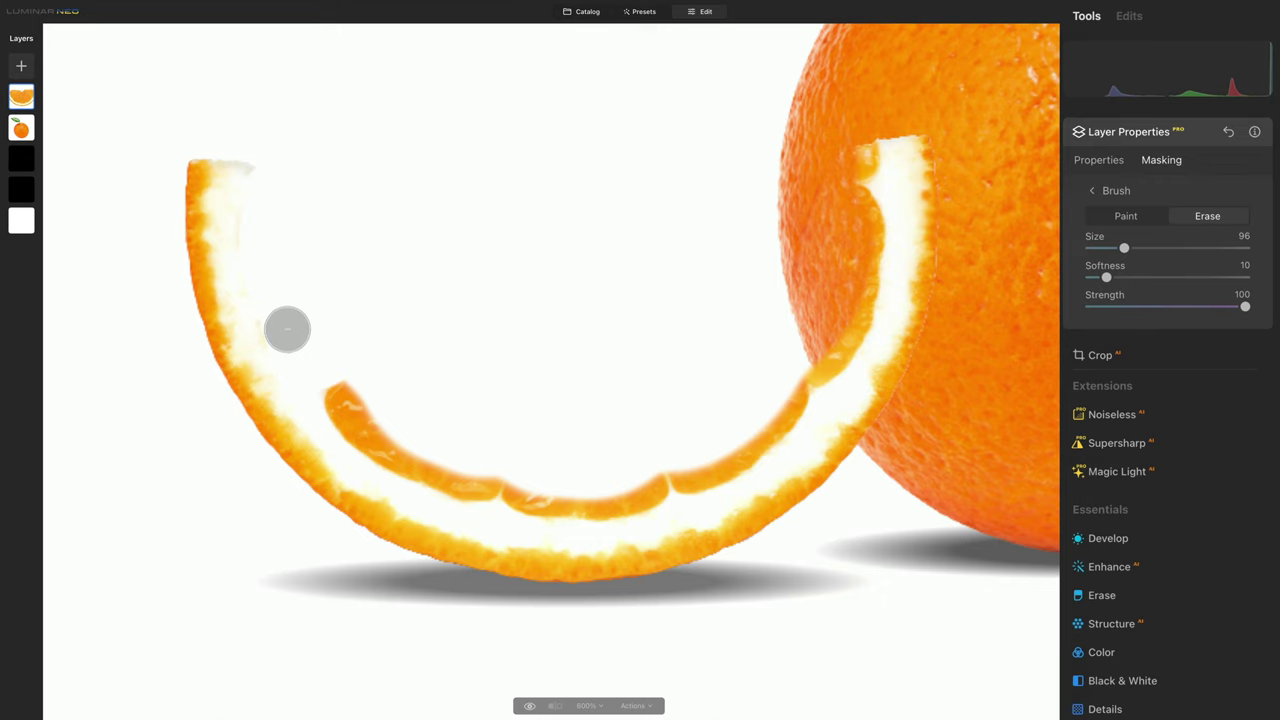
pyautogui.moveTo(285, 327); pyautogui.dragTo(276, 305)
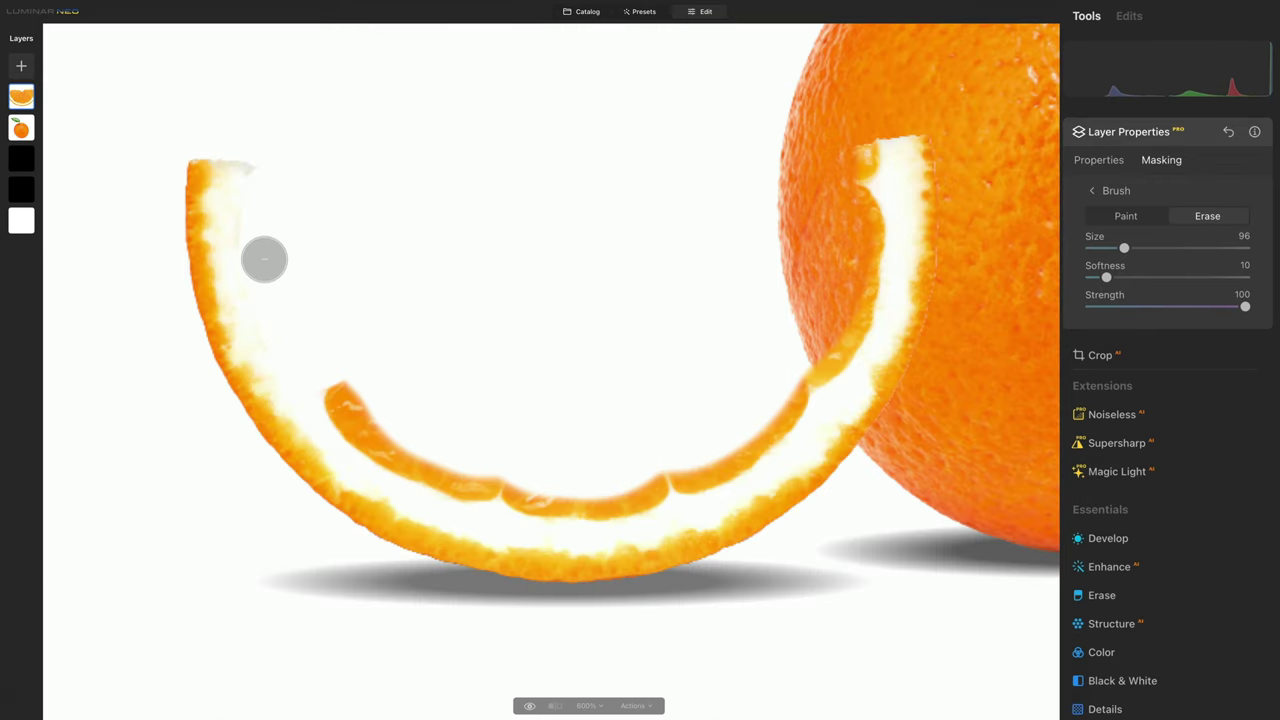
pyautogui.moveTo(263, 260); pyautogui.dragTo(262, 236)
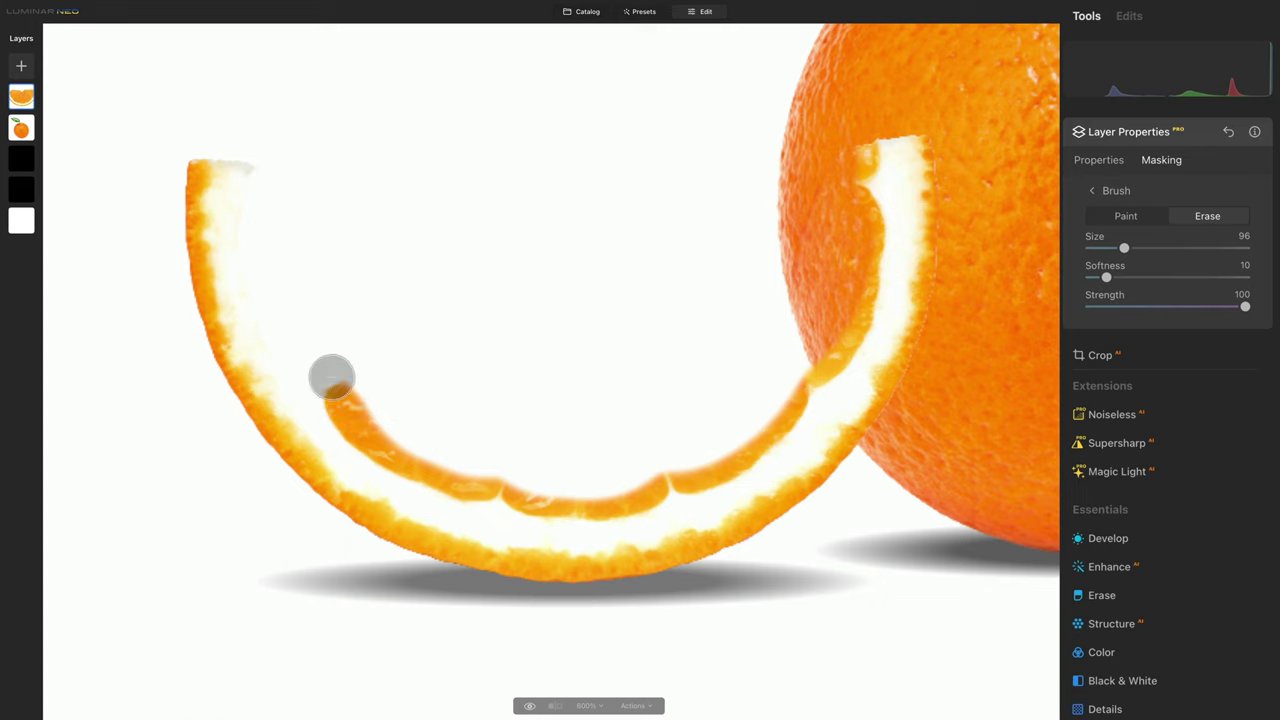
# Erase the remaining pulp along the rind's lower and right inner edges, up to the slice's right tip
pyautogui.moveTo(349, 394); pyautogui.dragTo(368, 432)
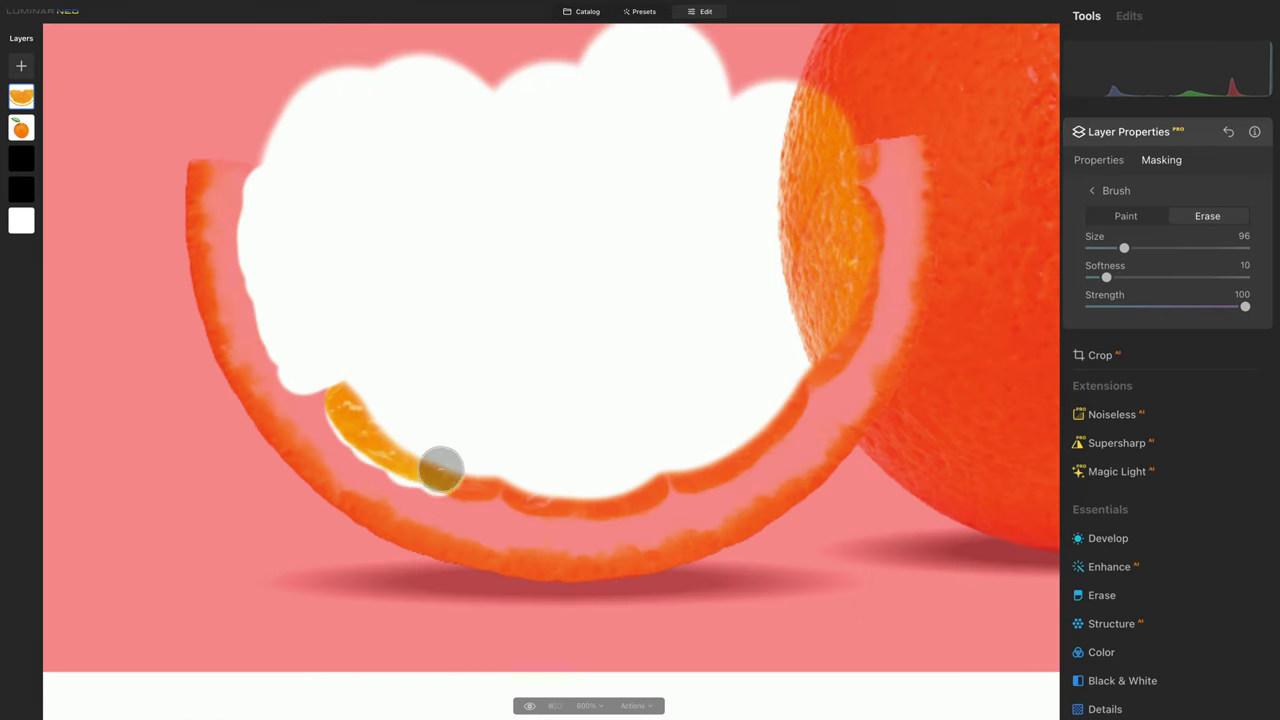
pyautogui.moveTo(463, 484); pyautogui.dragTo(500, 490)
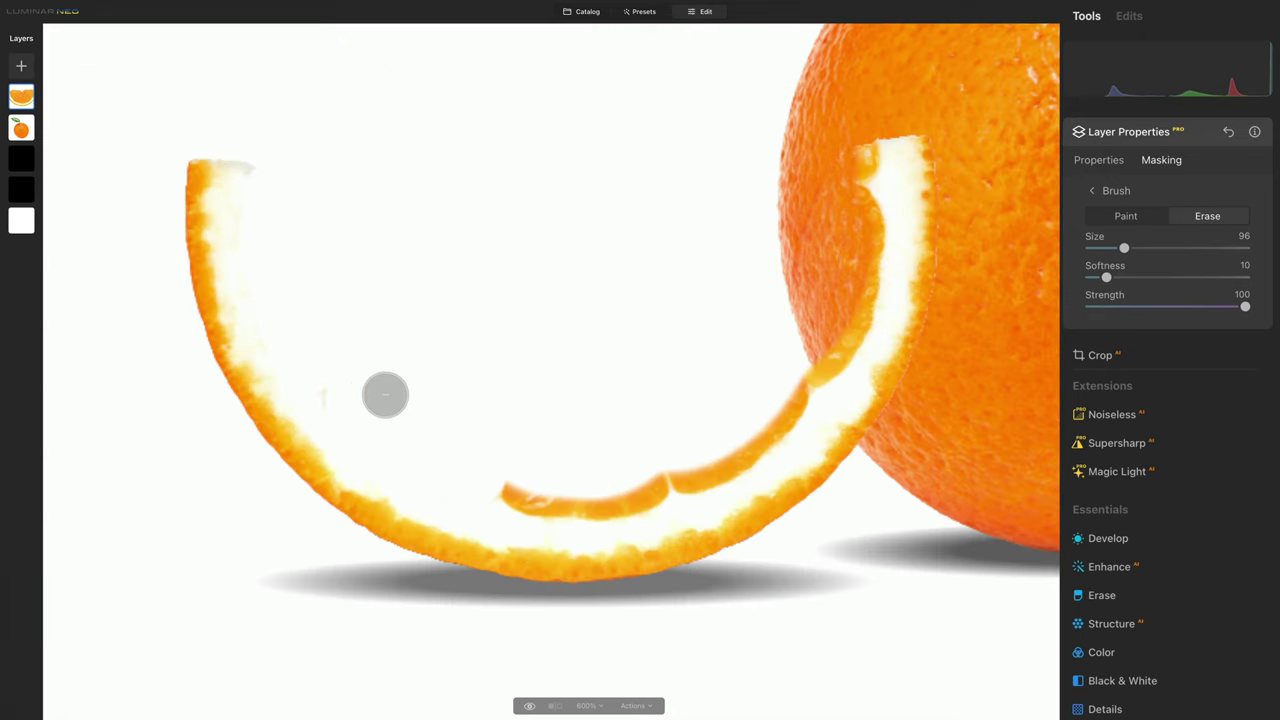
pyautogui.moveTo(351, 391); pyautogui.dragTo(348, 412)
pyautogui.moveTo(494, 472); pyautogui.dragTo(547, 496)
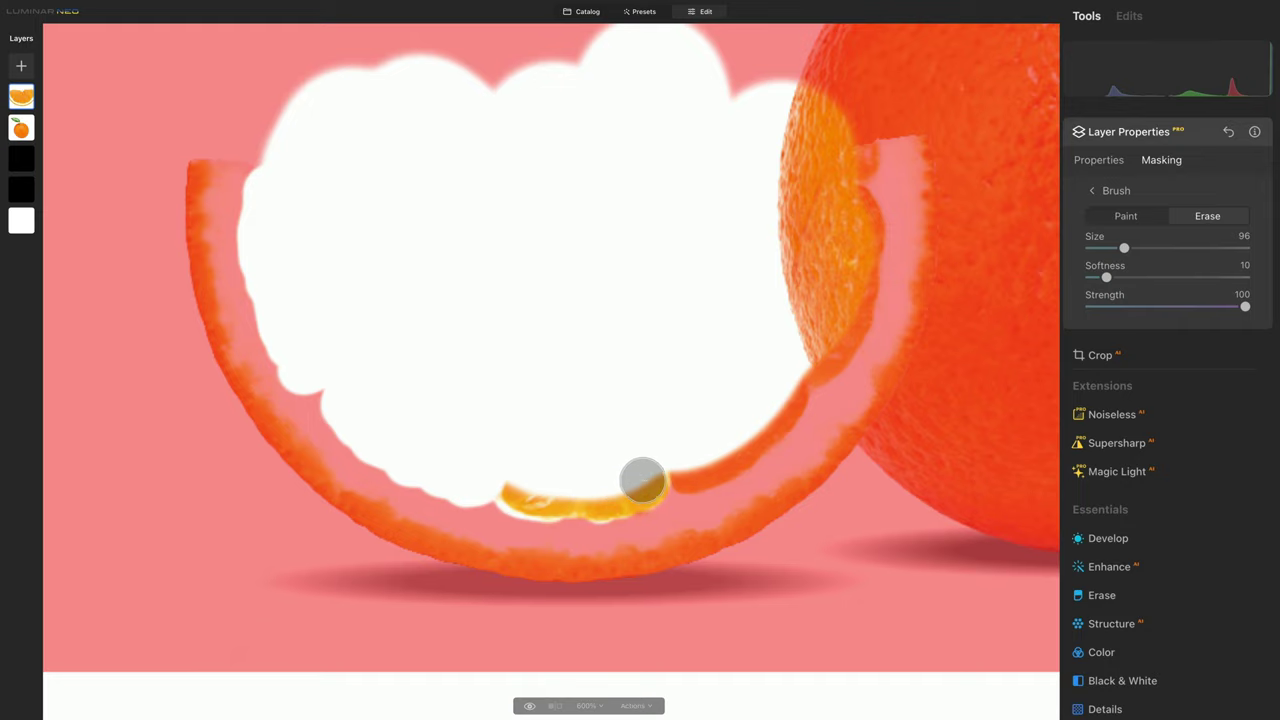
pyautogui.moveTo(642, 481)
pyautogui.mouseDown()
pyautogui.moveTo(624, 549)
pyautogui.moveTo(647, 482)
pyautogui.moveTo(562, 497)
pyautogui.moveTo(631, 495)
pyautogui.moveTo(631, 469)
pyautogui.moveTo(695, 446)
pyautogui.moveTo(660, 463)
pyautogui.moveTo(691, 471)
pyautogui.moveTo(732, 457)
pyautogui.moveTo(794, 373)
pyautogui.moveTo(830, 361)
pyautogui.moveTo(865, 254)
pyautogui.moveTo(854, 203)
pyautogui.mouseUp()
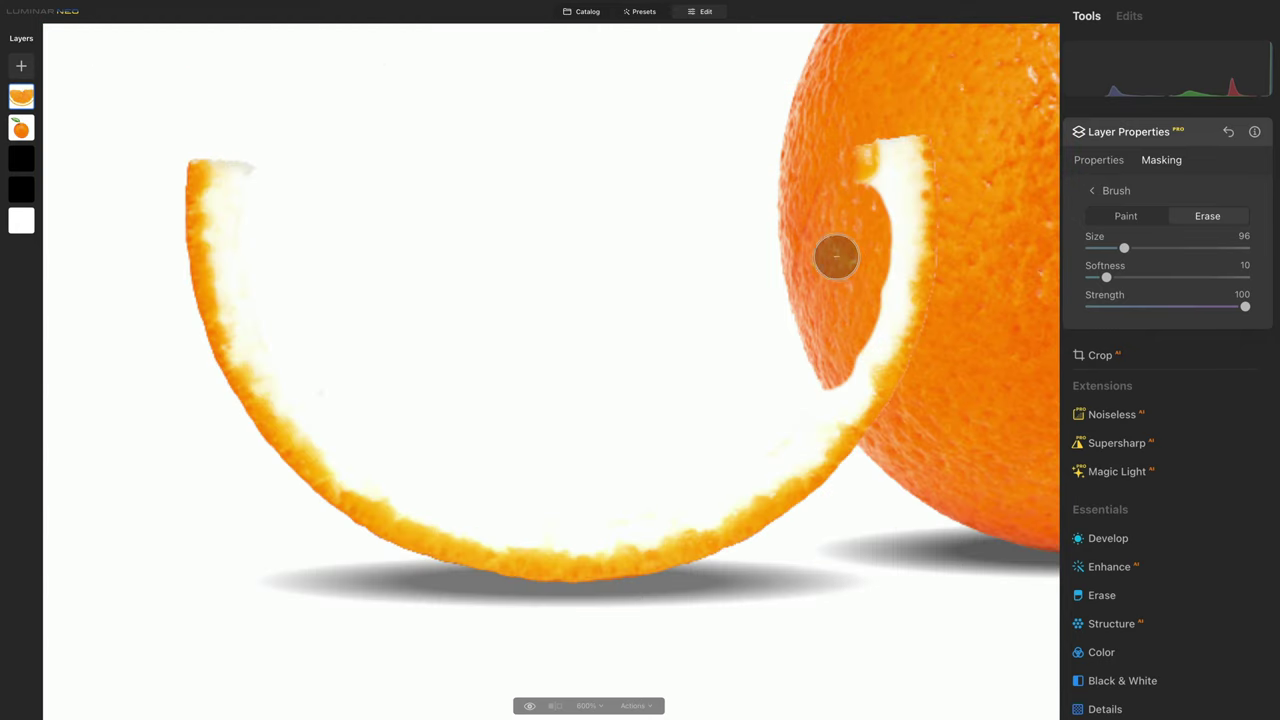
pyautogui.moveTo(856, 151); pyautogui.dragTo(847, 158)
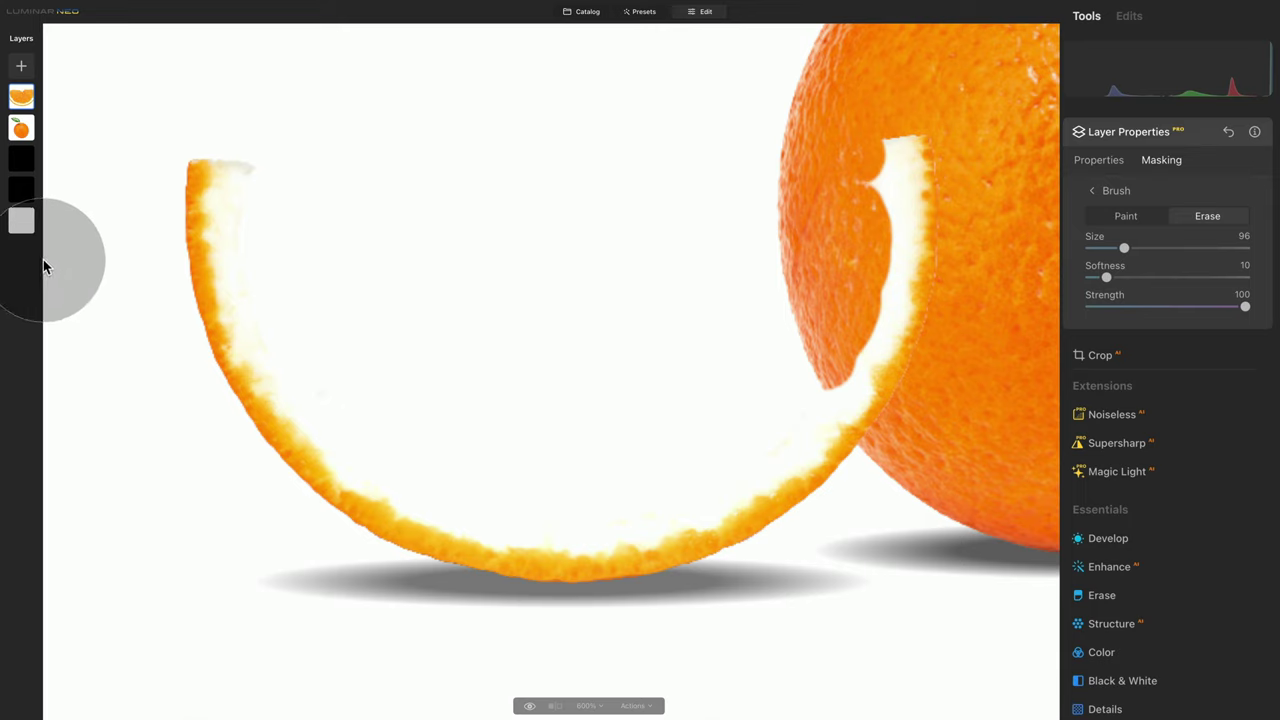
# Add the water image as a new layer above the orange slice and select it at full-image view
pyautogui.click(21, 65)
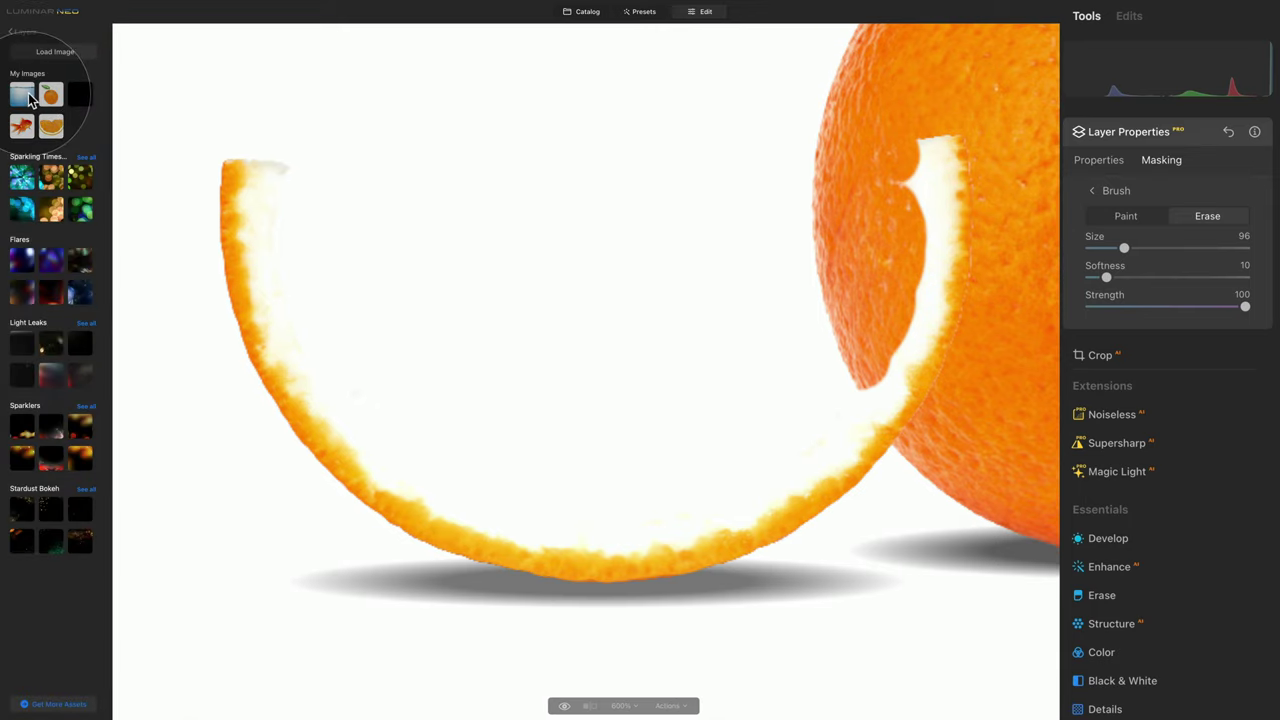
pyautogui.click(27, 97)
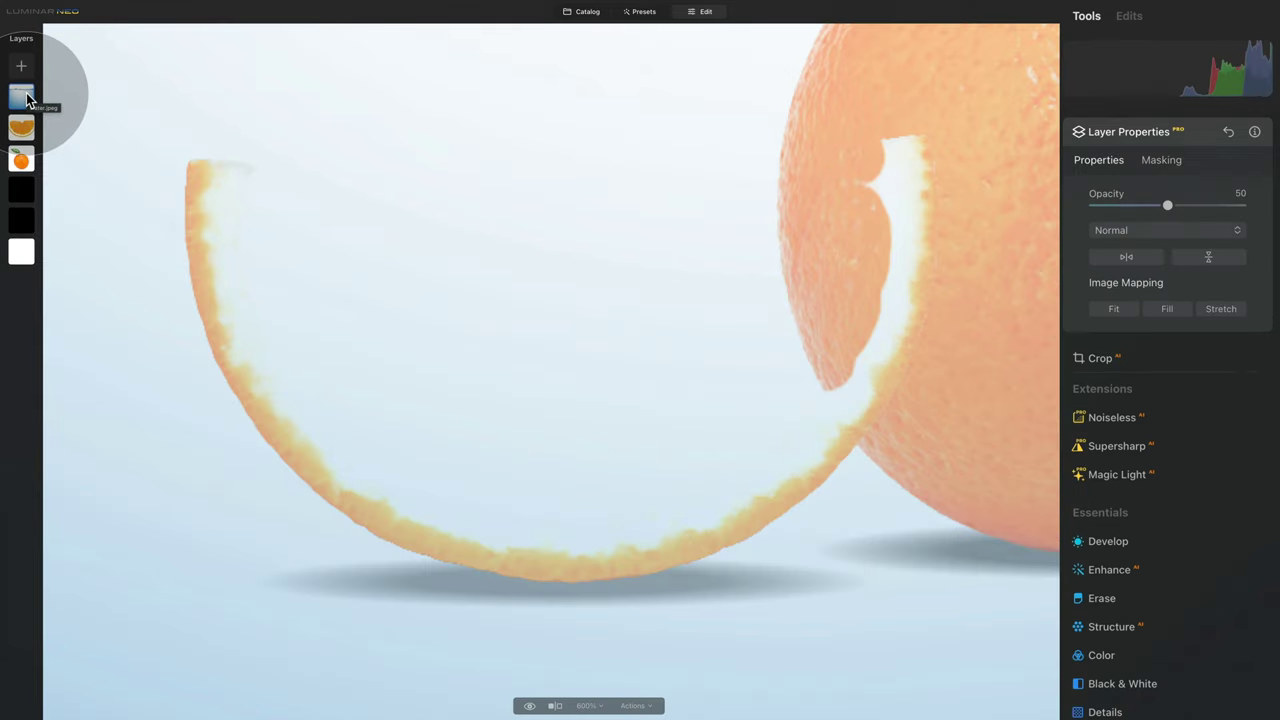
pyautogui.click(27, 97)
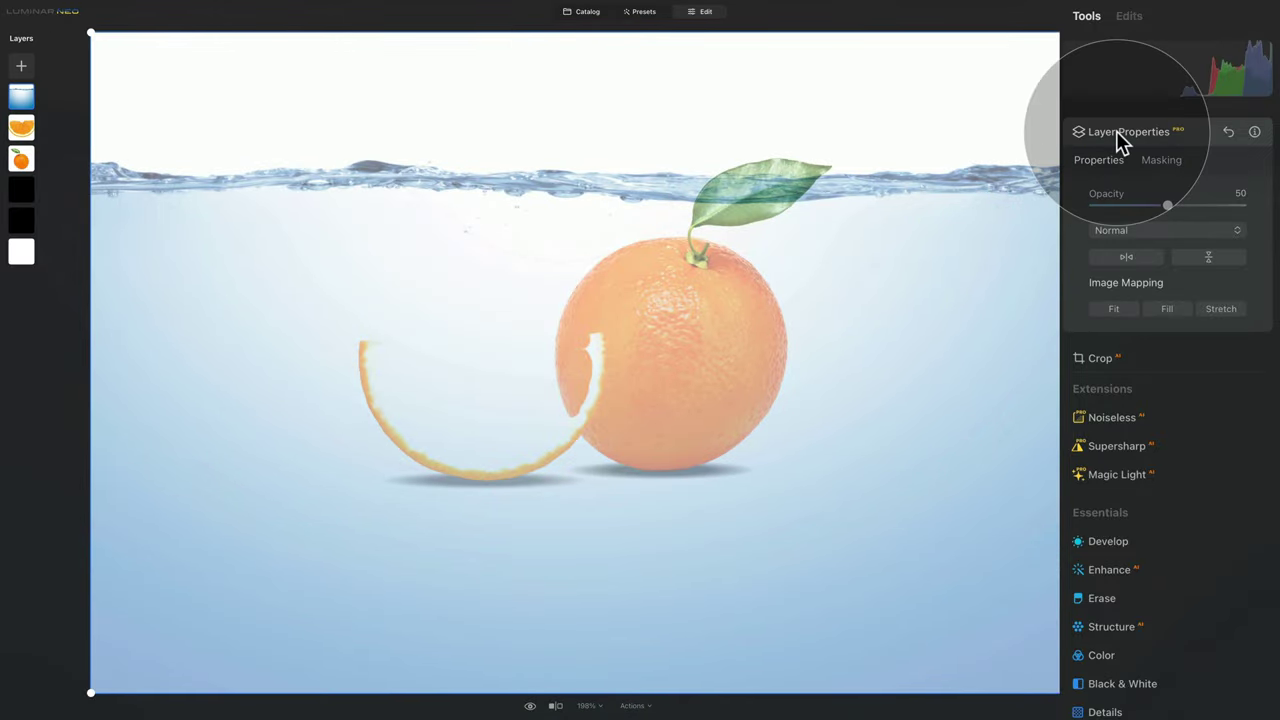
# Apply Fit mapping to the water layer and shrink it over the hollow slice, with the waterline near the slice's top edge
pyautogui.click(1116, 310)
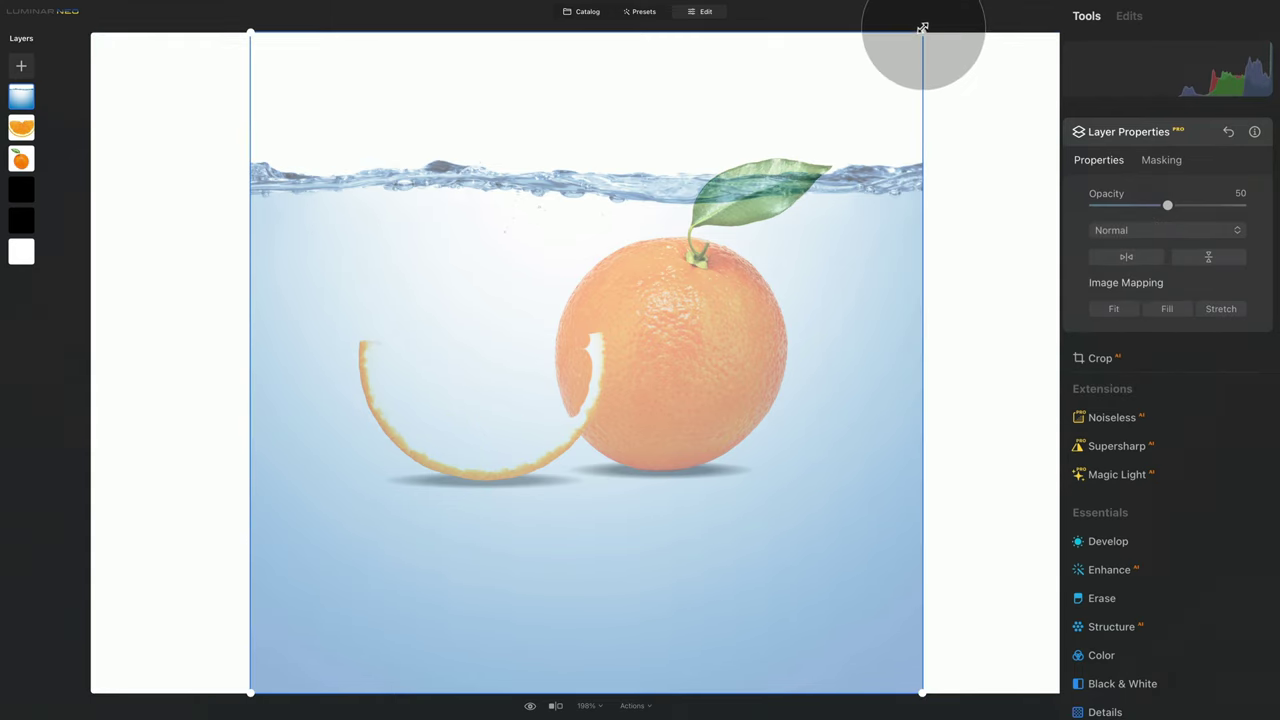
pyautogui.moveTo(921, 32); pyautogui.dragTo(467, 397)
pyautogui.moveTo(437, 551); pyautogui.dragTo(543, 411)
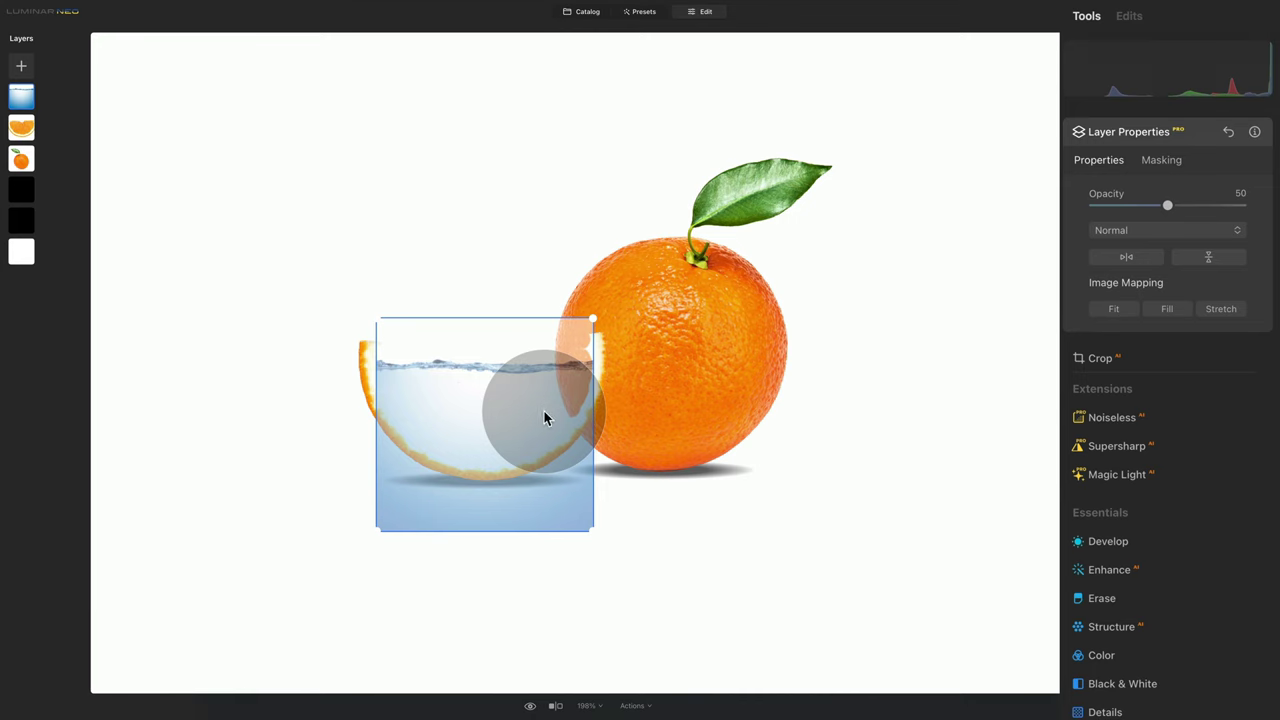
pyautogui.scroll(5, 544, 411)
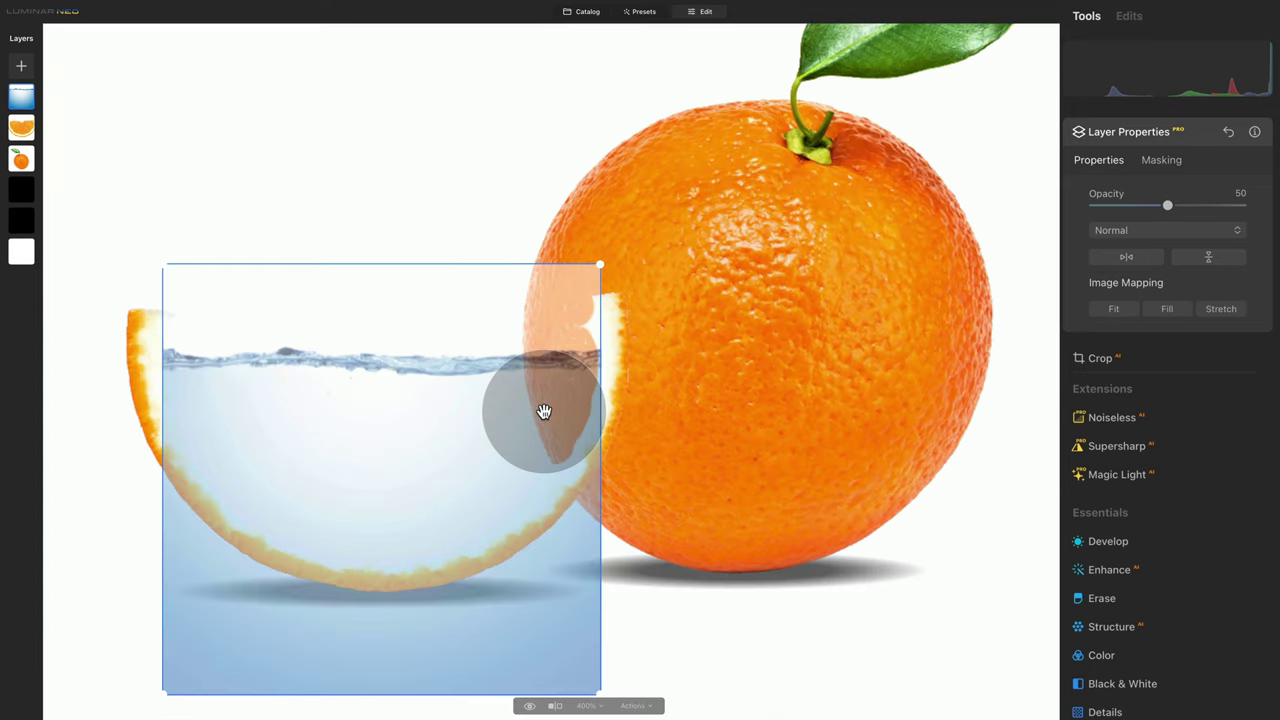
pyautogui.moveTo(417, 371); pyautogui.dragTo(517, 374)
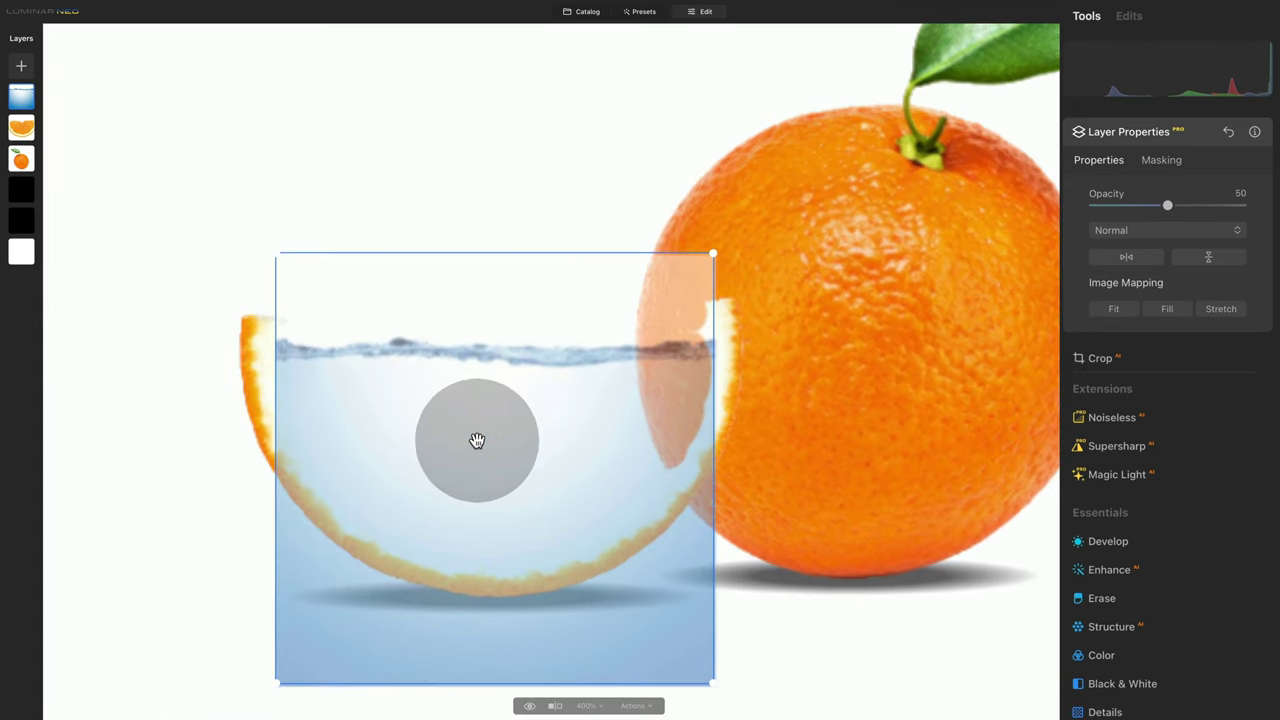
pyautogui.moveTo(477, 441); pyautogui.dragTo(477, 423)
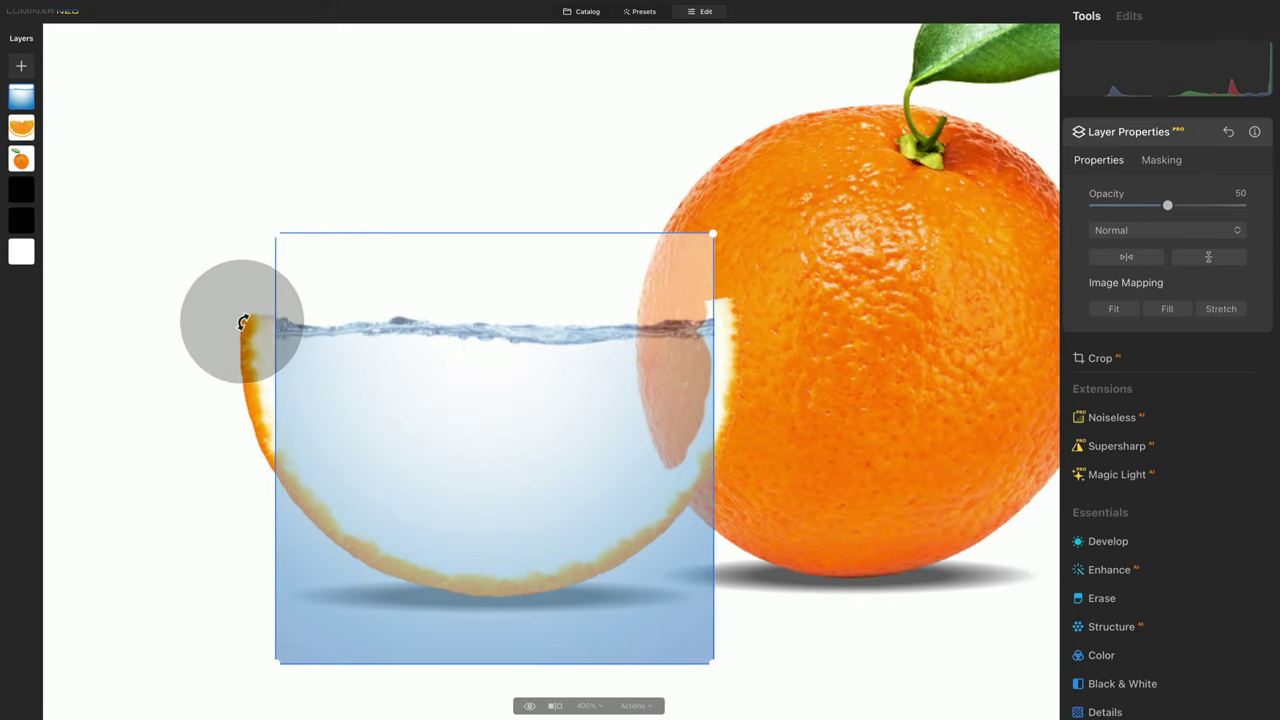
# Rotate the water layer slightly counterclockwise so its surface follows the tilt between the slice's two tips
pyautogui.hotkey('ctrl', '=')
pyautogui.hotkey('ctrl', '=')
pyautogui.moveTo(240, 323); pyautogui.dragTo(438, 371)
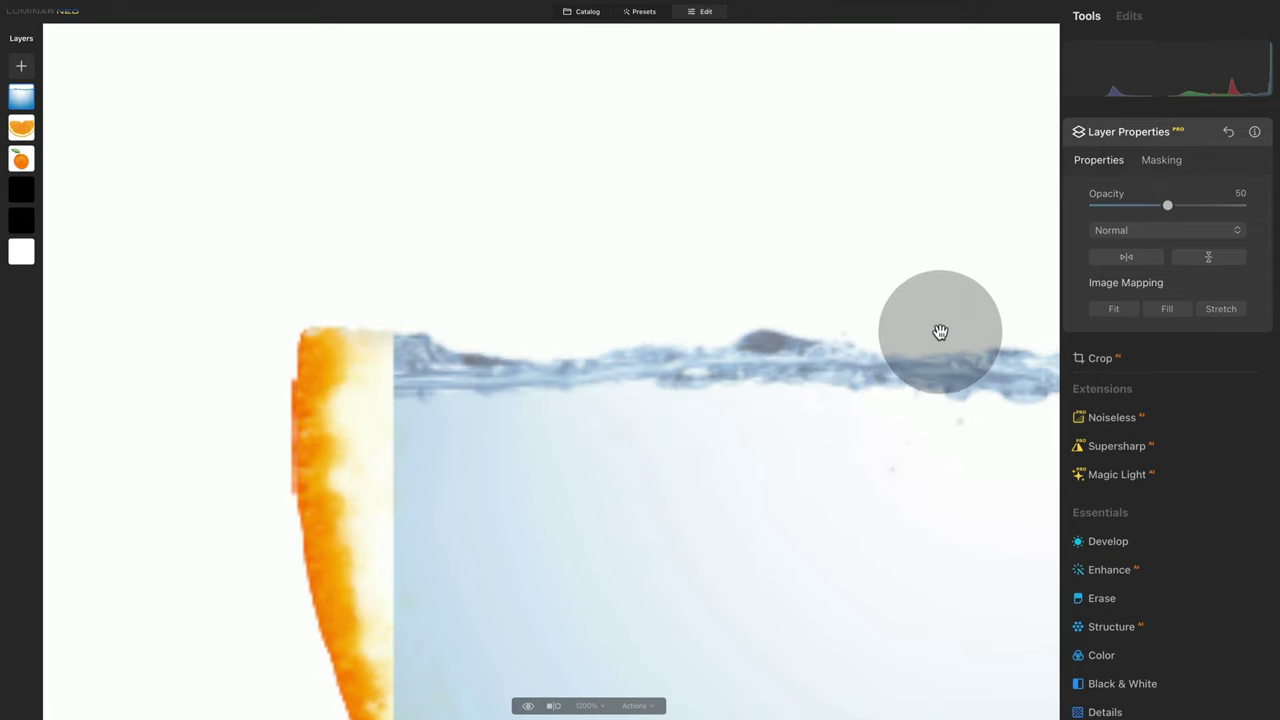
pyautogui.moveTo(940, 332); pyautogui.dragTo(866, 116)
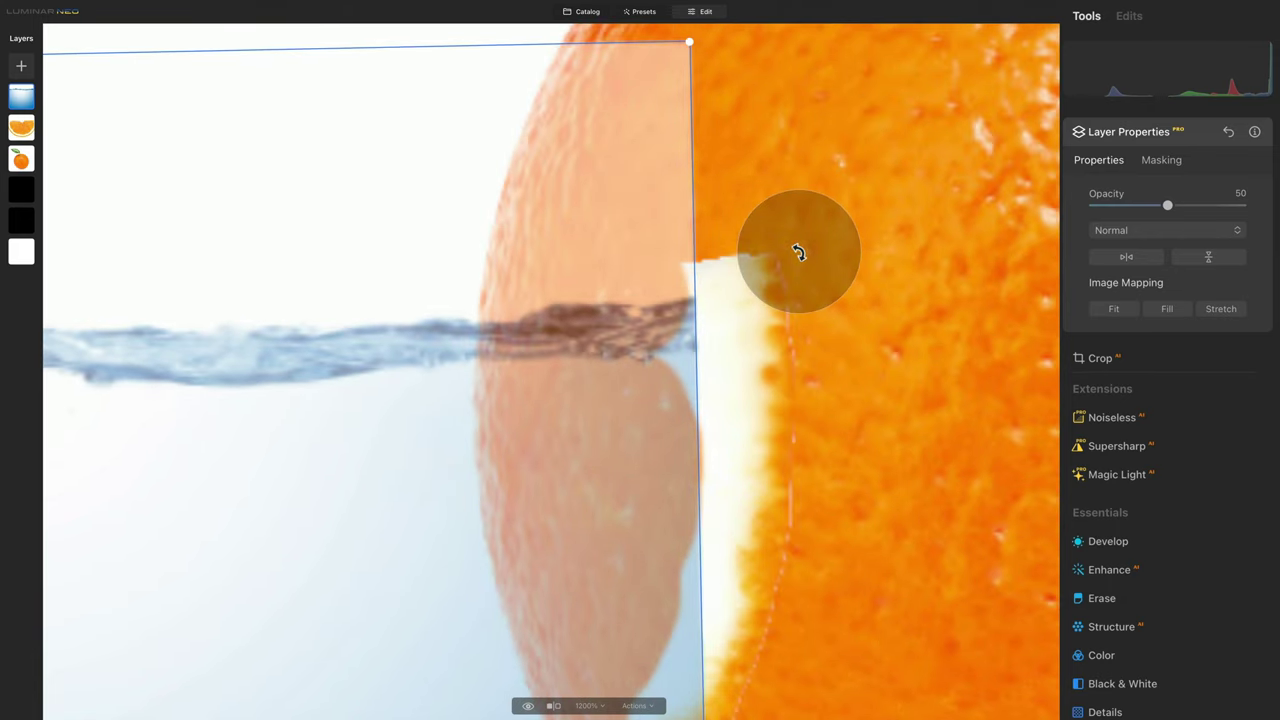
pyautogui.hotkey('ctrl', '-')
pyautogui.hotkey('ctrl', '-')
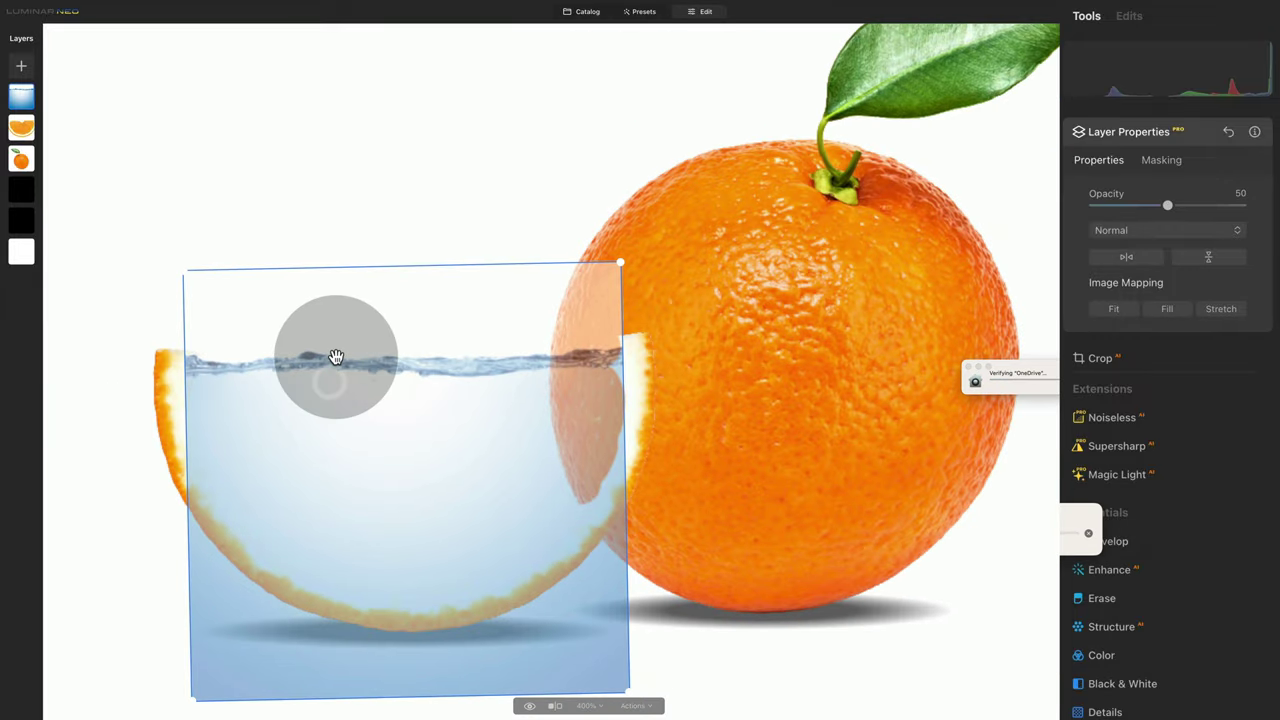
# Nudge the water layer up and rotate it slightly further so its surface meets both tips of the slice
pyautogui.moveTo(335, 356); pyautogui.dragTo(338, 346)
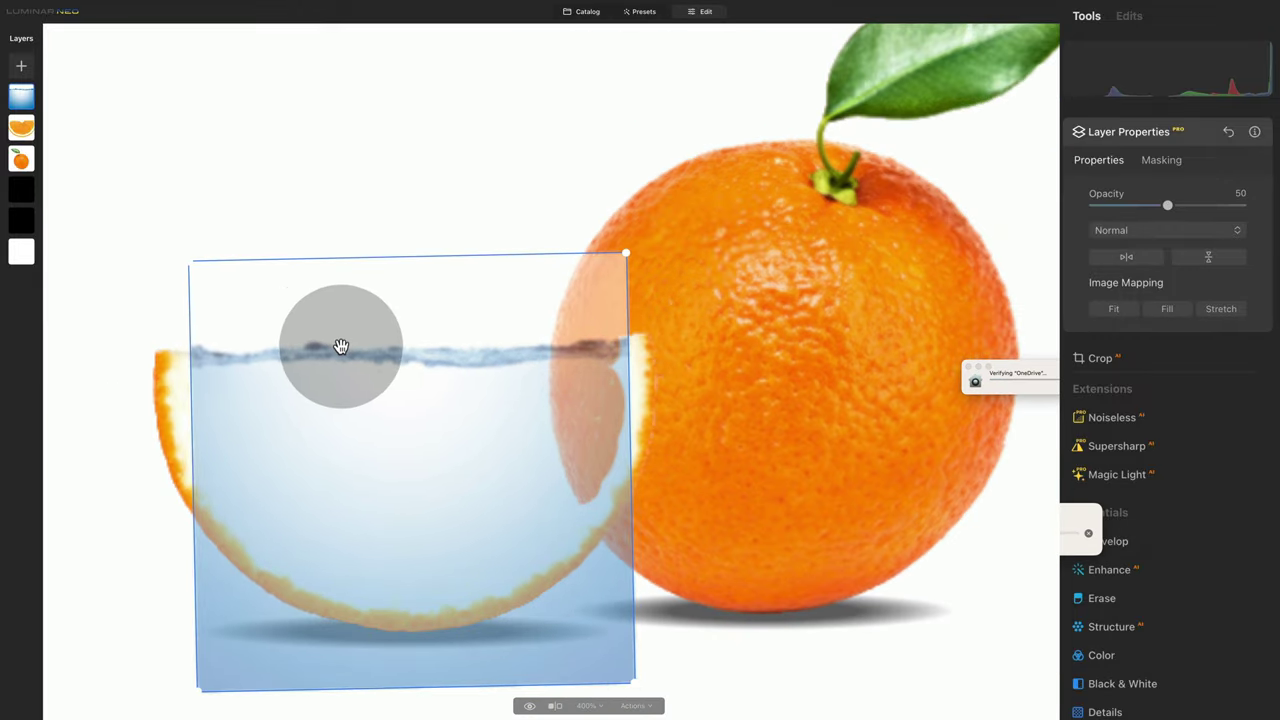
pyautogui.moveTo(691, 300); pyautogui.dragTo(693, 297)
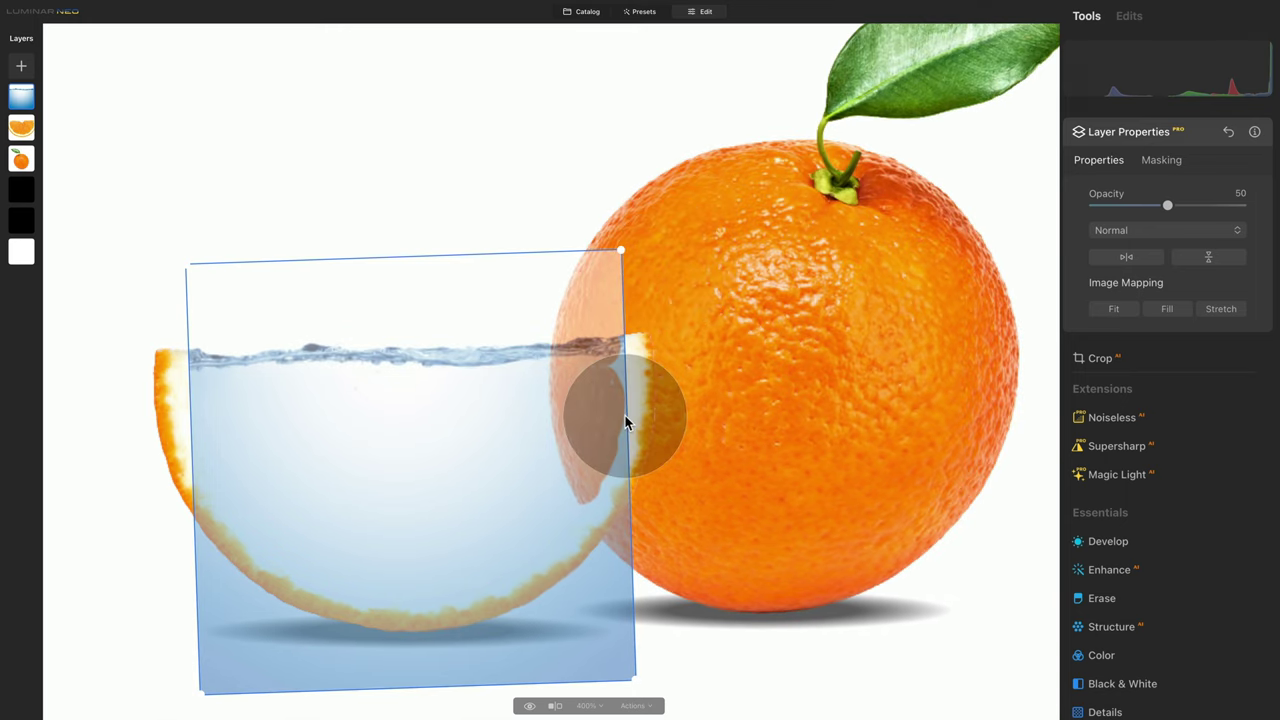
pyautogui.scroll(5, 625, 420)
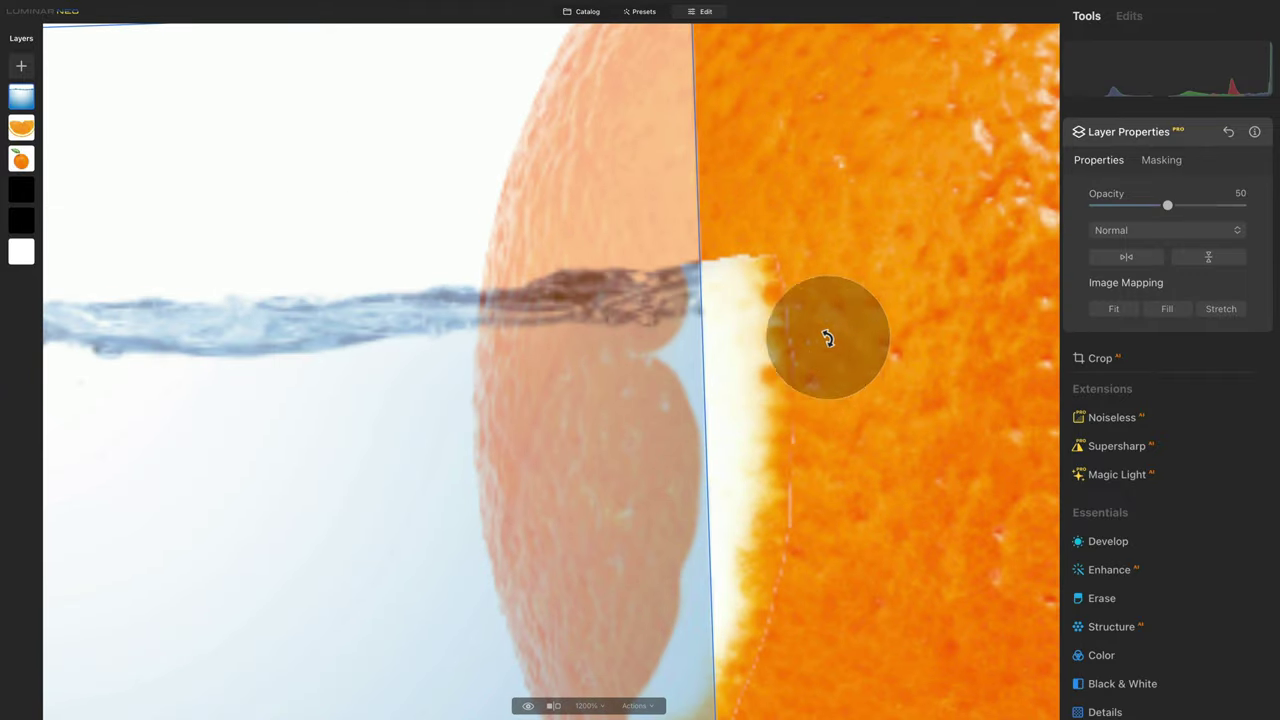
pyautogui.scroll(-5, 541, 409)
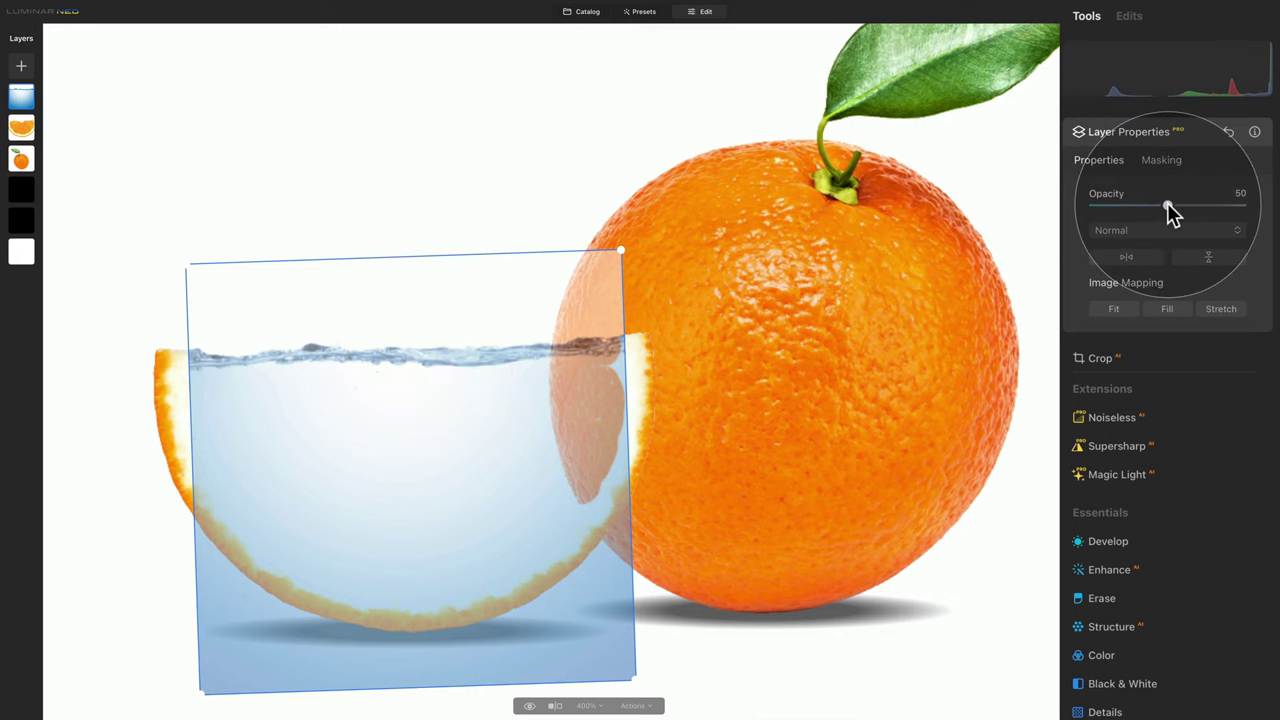
# Set the water layer's opacity to 65 and move it directly beneath the orange slice layer
pyautogui.moveTo(1168, 205); pyautogui.dragTo(1190, 205)
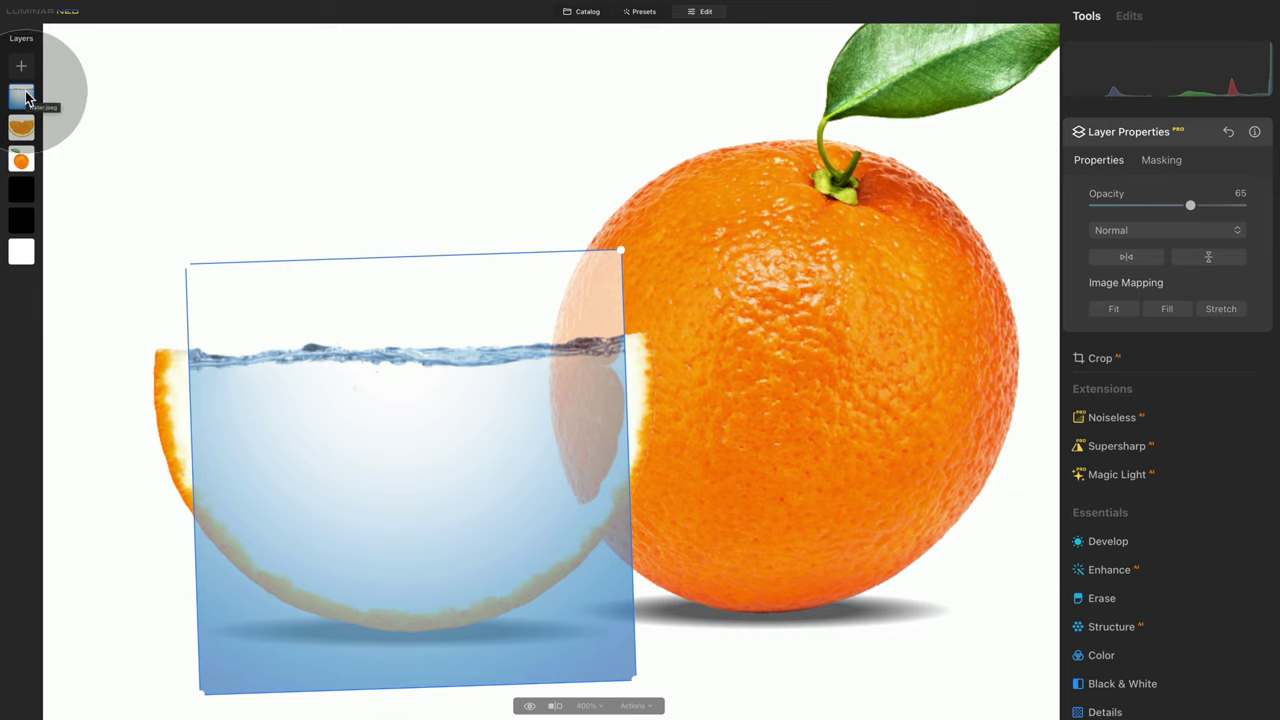
pyautogui.moveTo(25, 96); pyautogui.dragTo(28, 125)
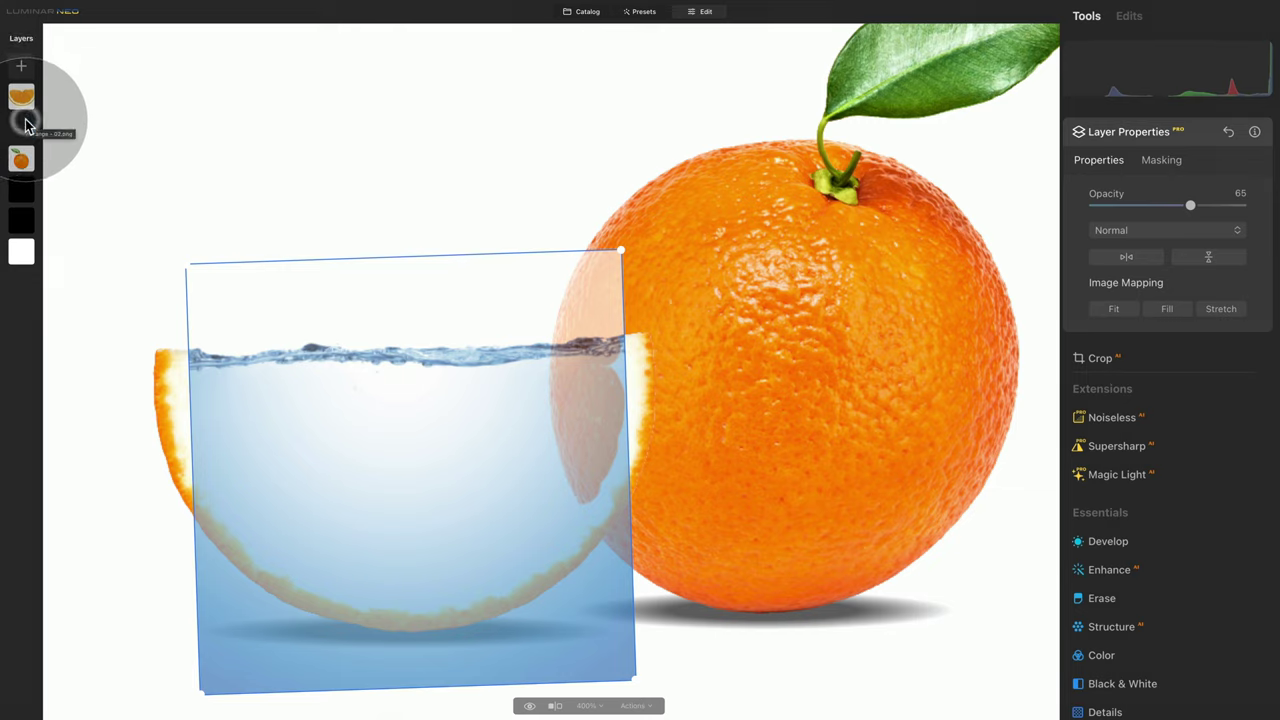
pyautogui.moveTo(27, 124); pyautogui.dragTo(27, 127)
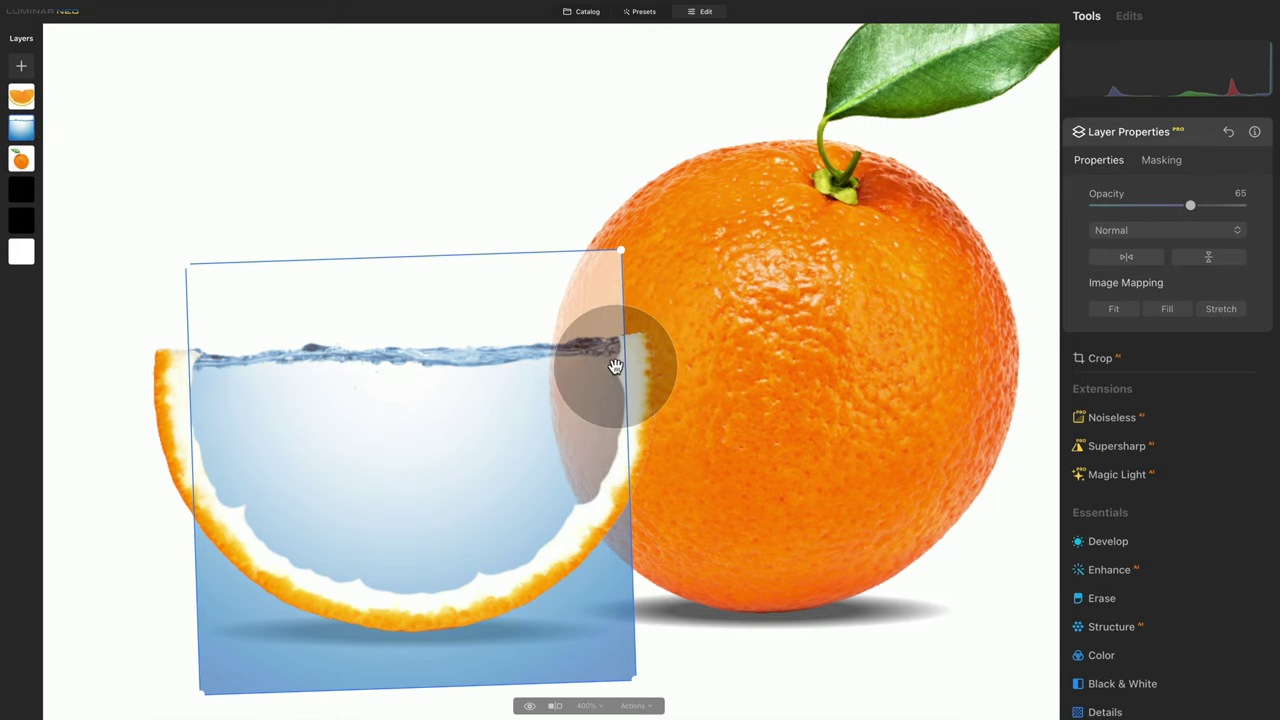
# Stretch the water layer's left edge slightly outward so the water fills the slice up to the left rind
pyautogui.scroll(4, 615, 366)
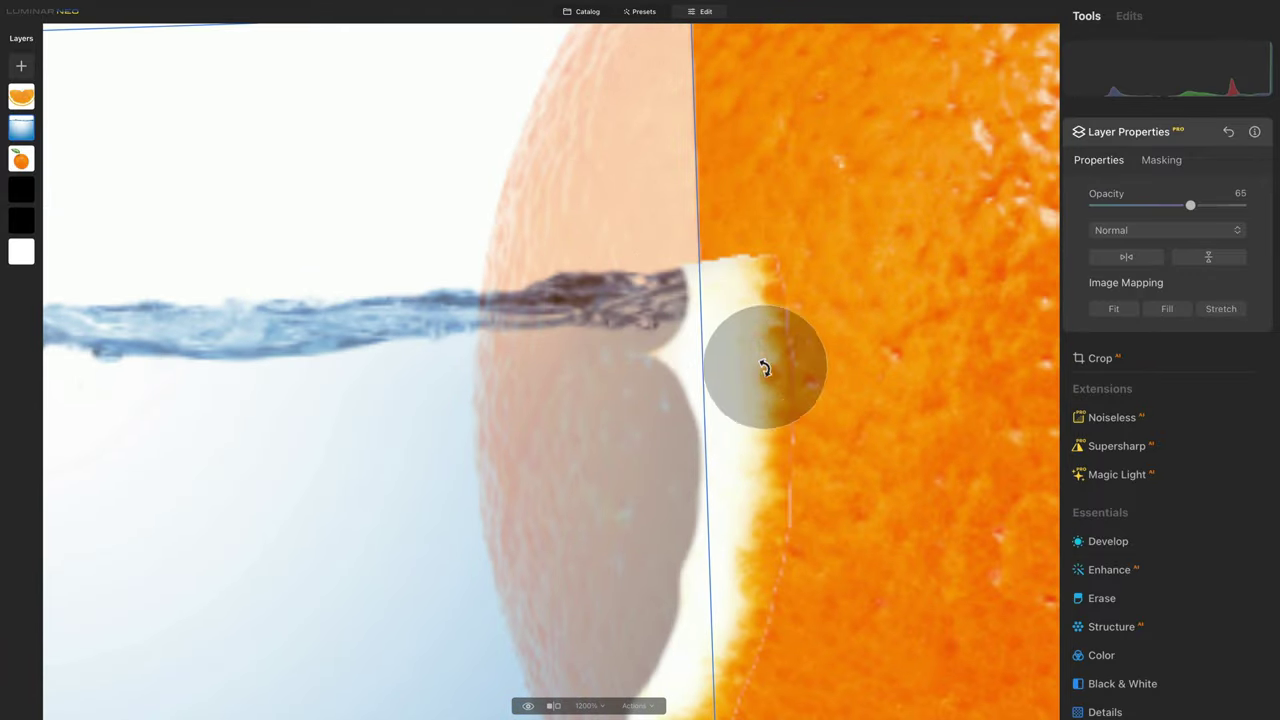
pyautogui.hscroll(-5, 720, 380)
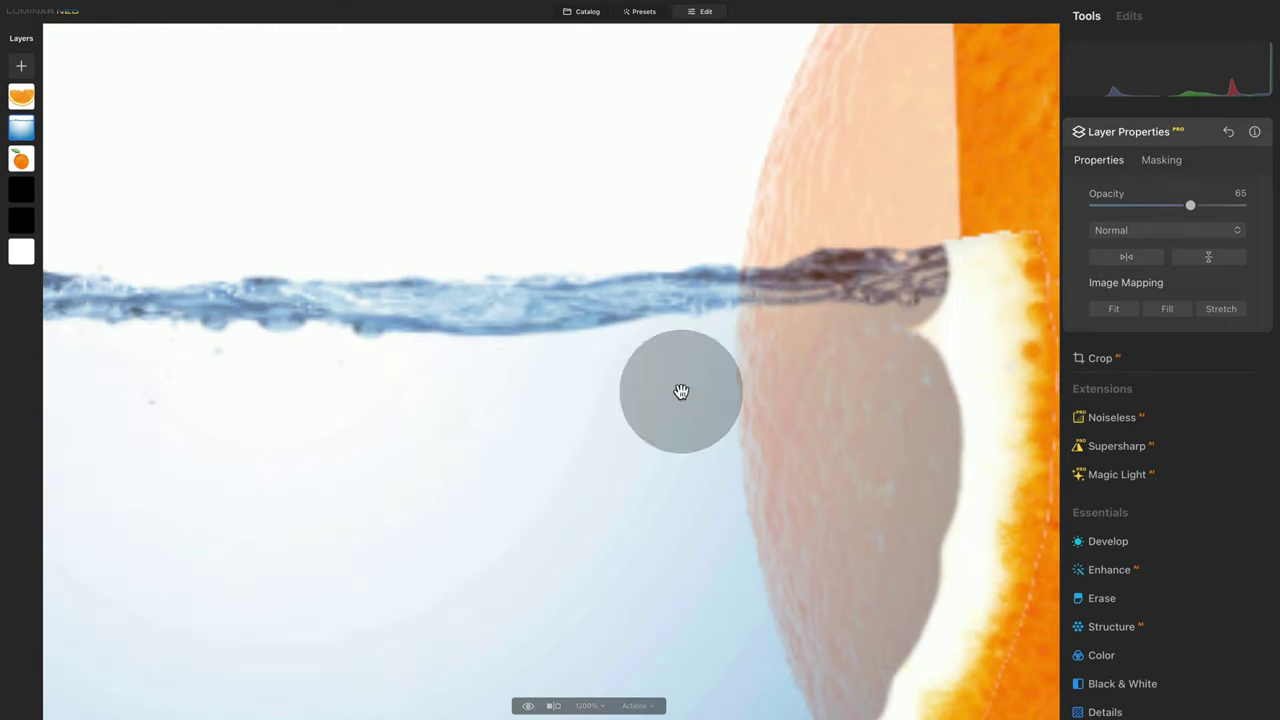
pyautogui.hscroll(-10, 681, 391)
pyautogui.scroll(-3, 406, 343)
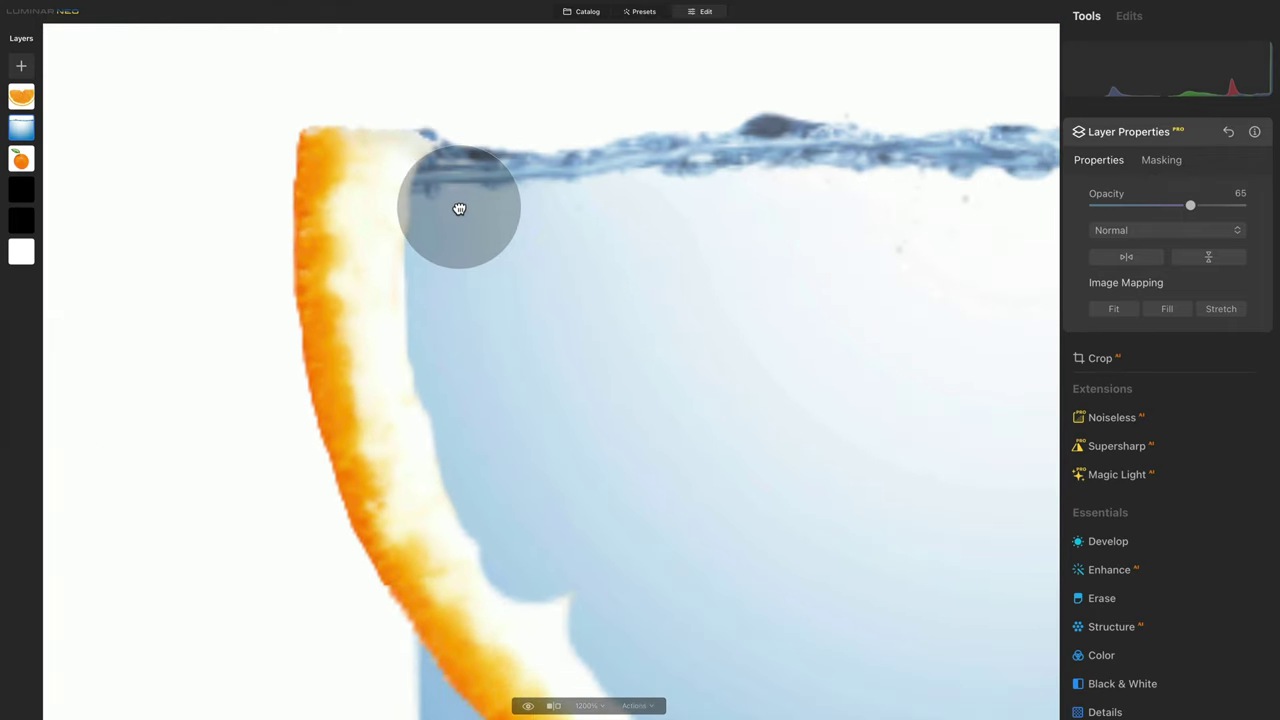
pyautogui.hscroll(-2, 459, 208)
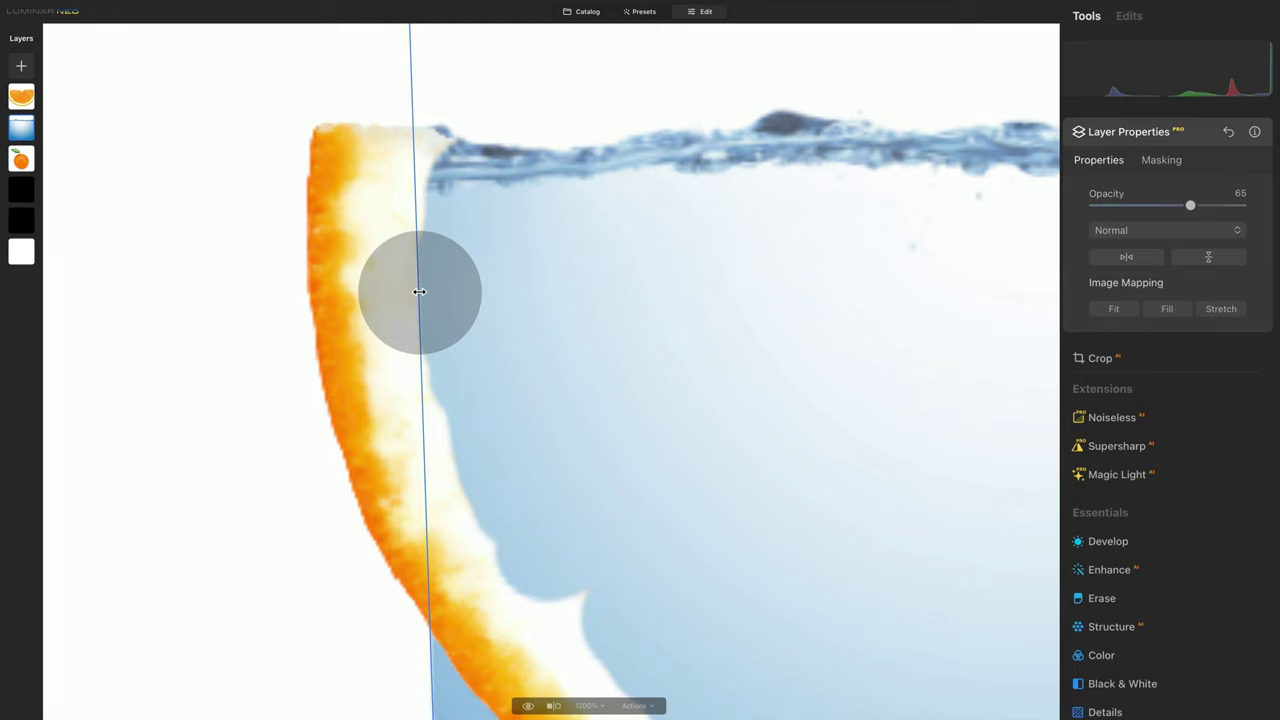
pyautogui.moveTo(419, 291); pyautogui.dragTo(411, 286)
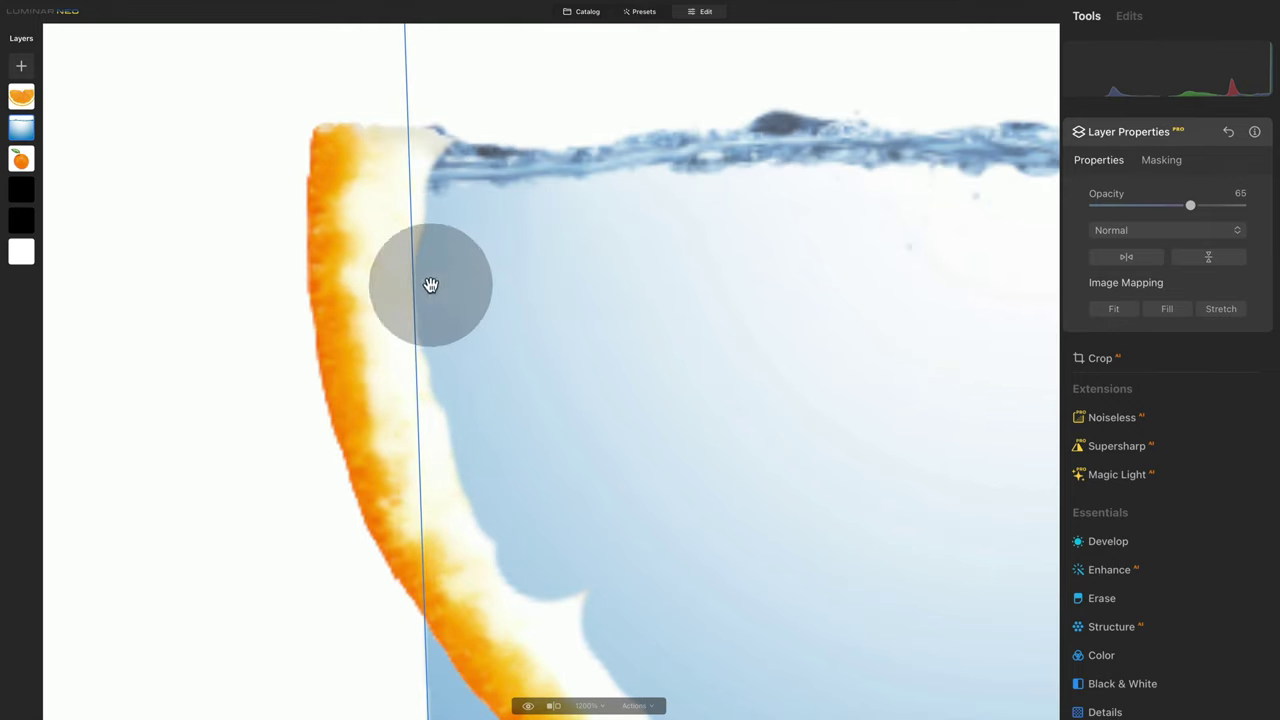
pyautogui.moveTo(417, 283); pyautogui.dragTo(409, 283)
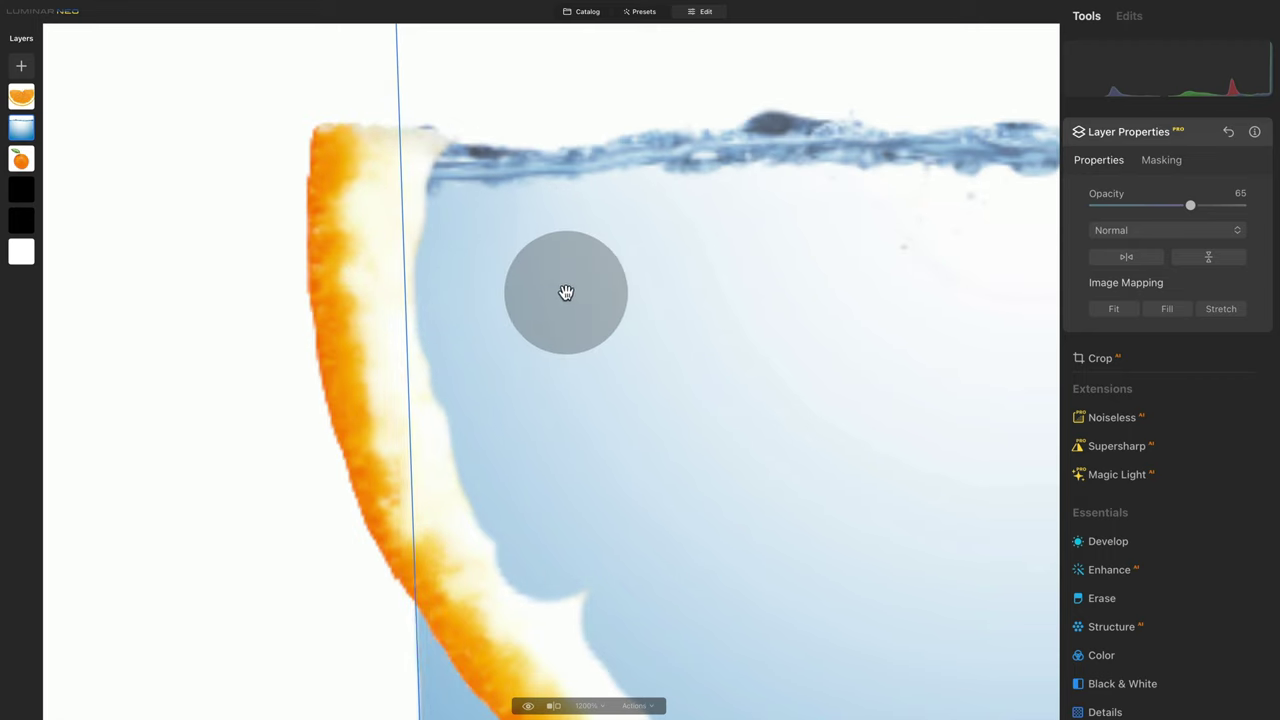
pyautogui.hotkey('ctrl', '0')
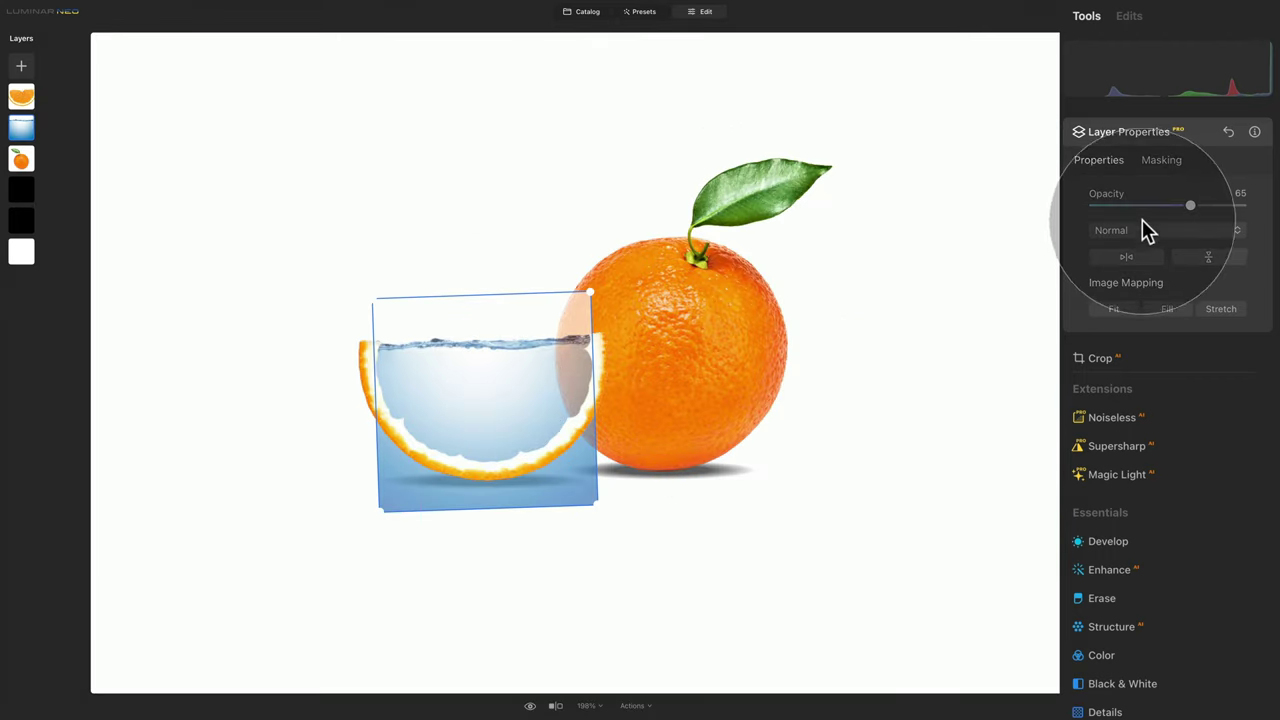
# Mask out the water outside and below the slice's rind with an erasing brush of size 131 and softness 10
pyautogui.click(1161, 162)
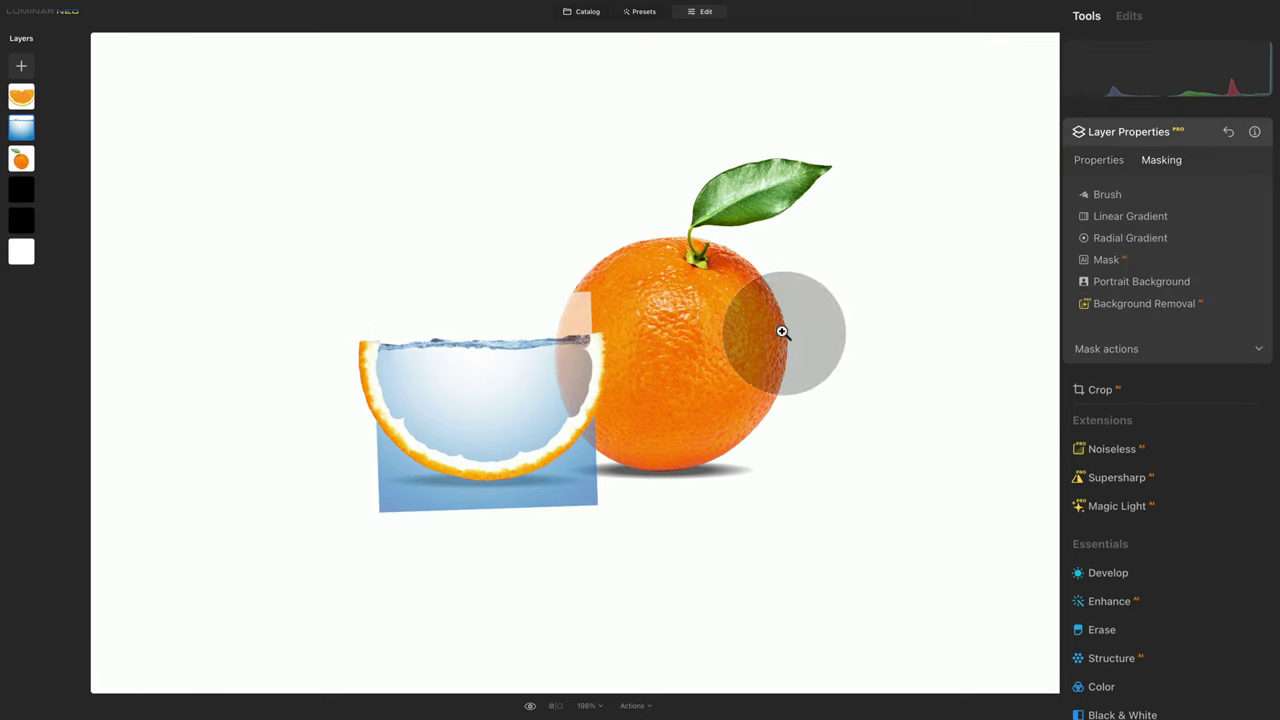
pyautogui.click(1110, 195)
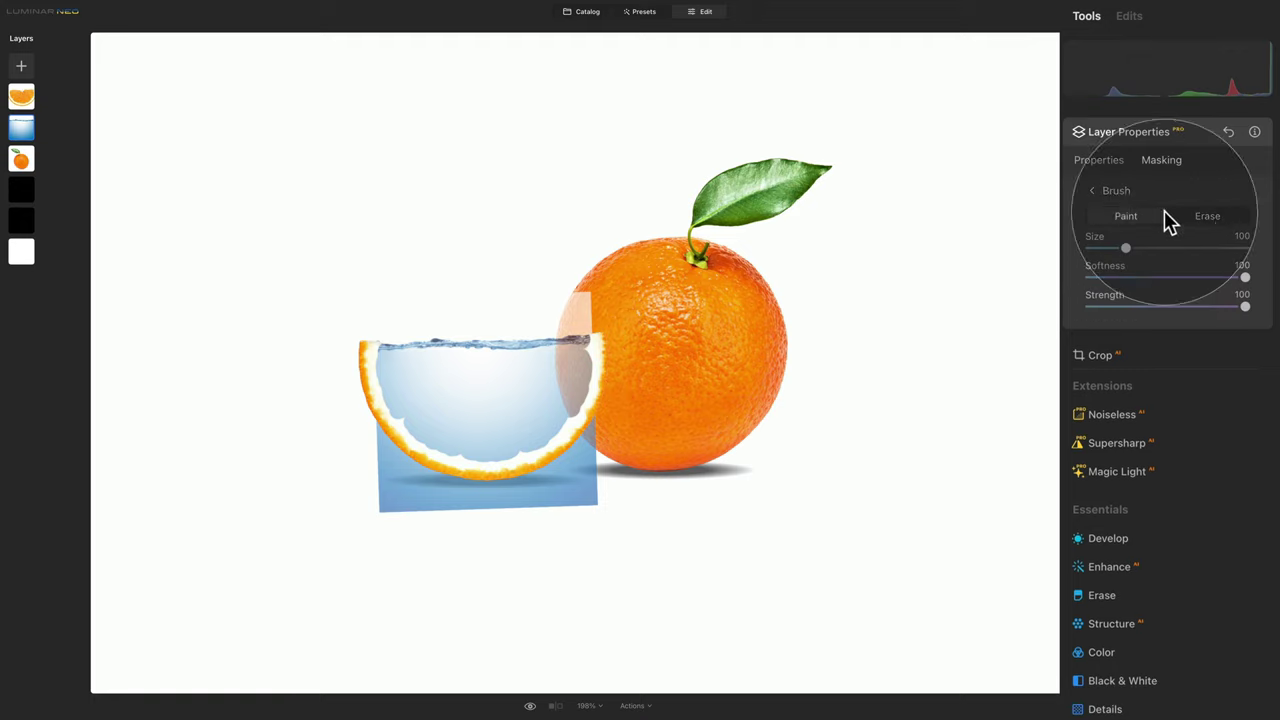
pyautogui.click(1210, 217)
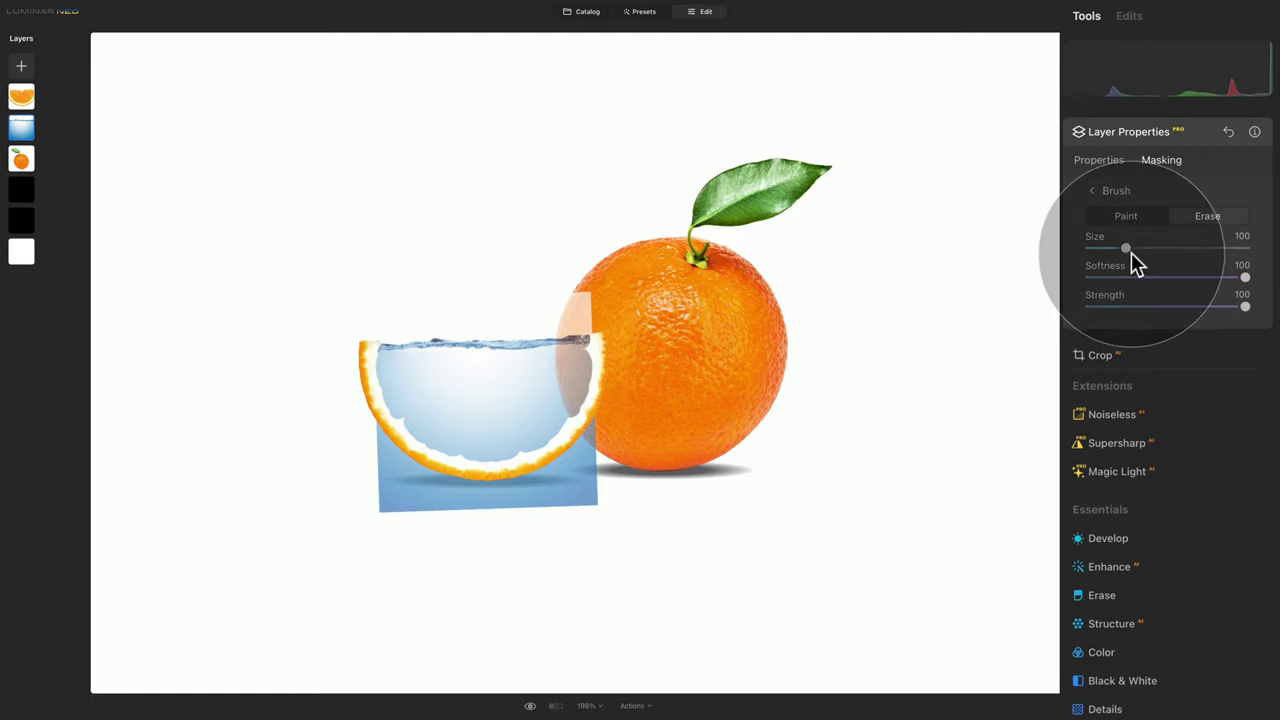
pyautogui.moveTo(1126, 248); pyautogui.dragTo(1108, 277)
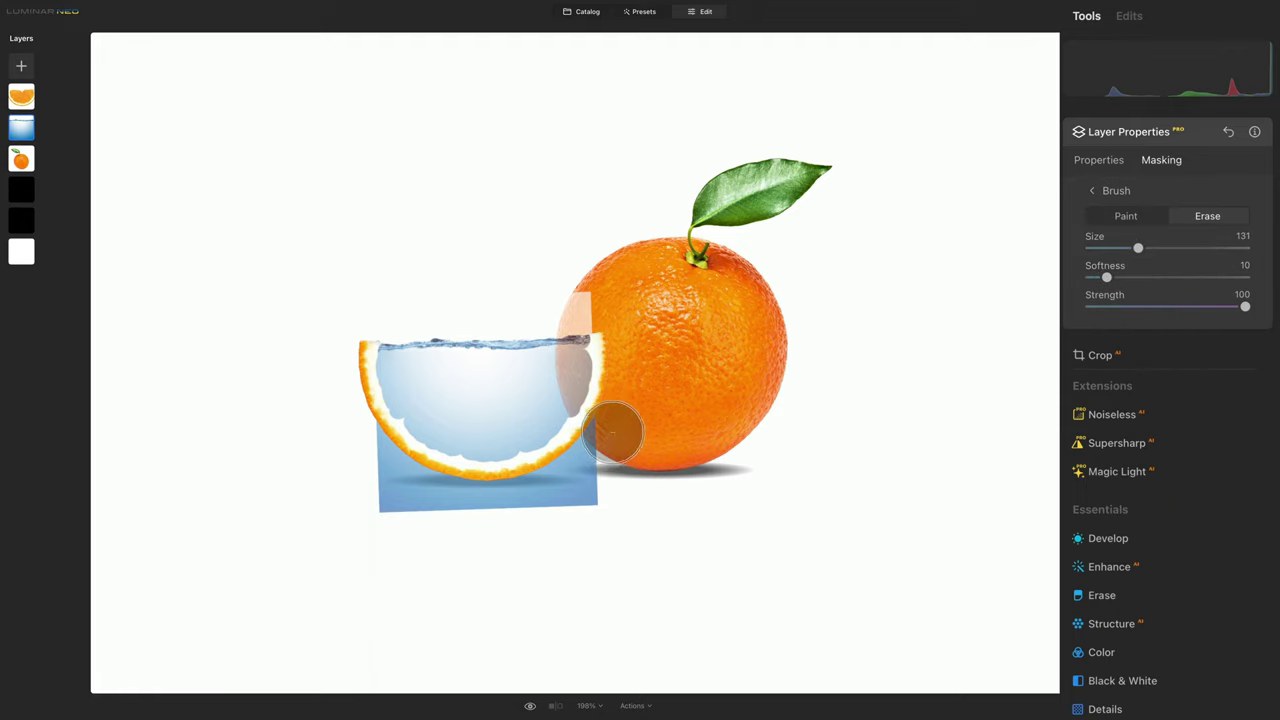
pyautogui.moveTo(615, 427)
pyautogui.mouseDown()
pyautogui.moveTo(551, 504)
pyautogui.moveTo(581, 501)
pyautogui.moveTo(559, 492)
pyautogui.moveTo(466, 510)
pyautogui.moveTo(380, 489)
pyautogui.moveTo(405, 498)
pyautogui.moveTo(350, 425)
pyautogui.moveTo(402, 495)
pyautogui.moveTo(414, 561)
pyautogui.moveTo(360, 560)
pyautogui.mouseUp()
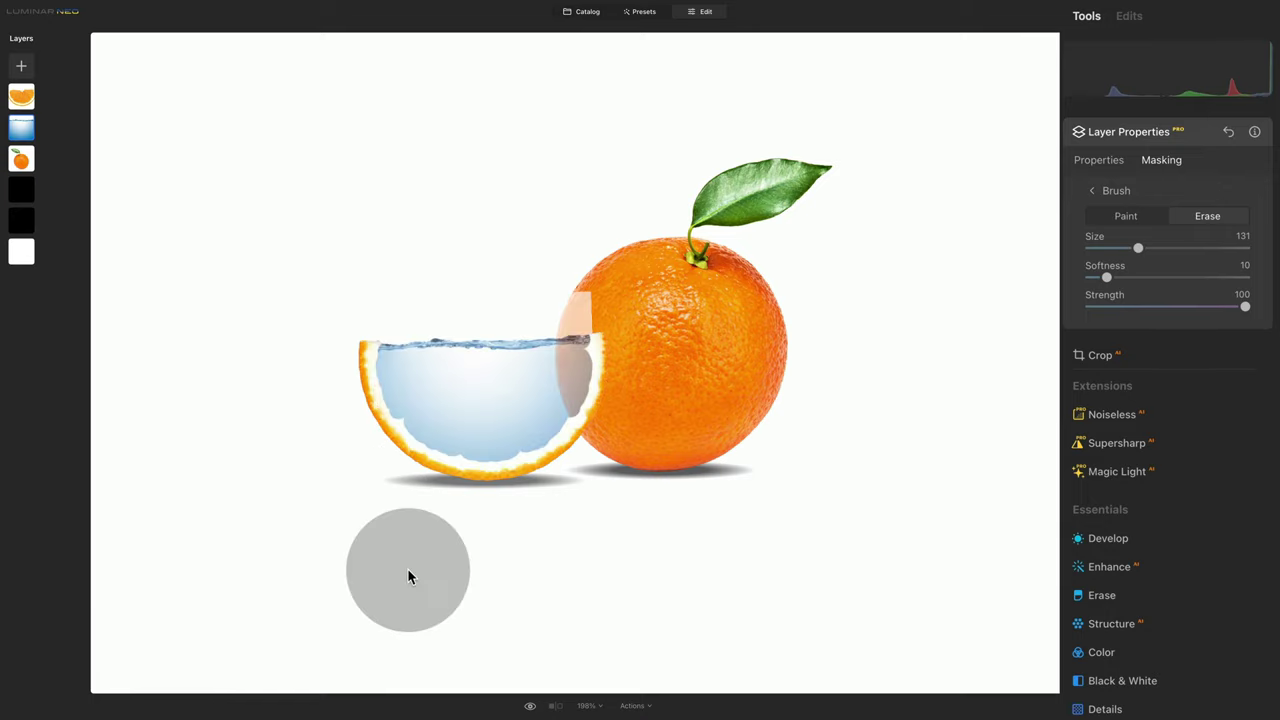
pyautogui.hotkey('ctrl', '+')
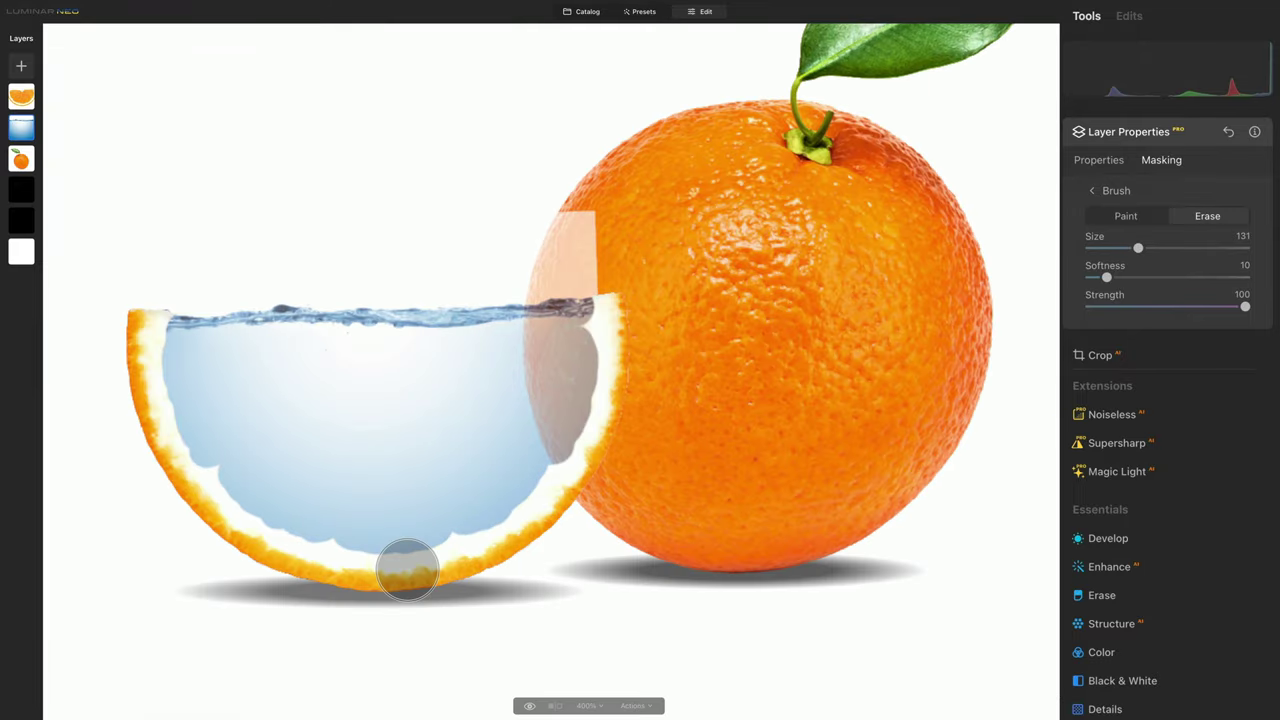
pyautogui.moveTo(402, 552)
pyautogui.mouseDown()
pyautogui.moveTo(520, 505)
pyautogui.moveTo(608, 491)
pyautogui.mouseUp()
pyautogui.moveTo(763, 414)
pyautogui.mouseDown()
pyautogui.moveTo(737, 475)
pyautogui.moveTo(750, 455)
pyautogui.moveTo(678, 513)
pyautogui.moveTo(561, 546)
pyautogui.moveTo(452, 512)
pyautogui.mouseUp()
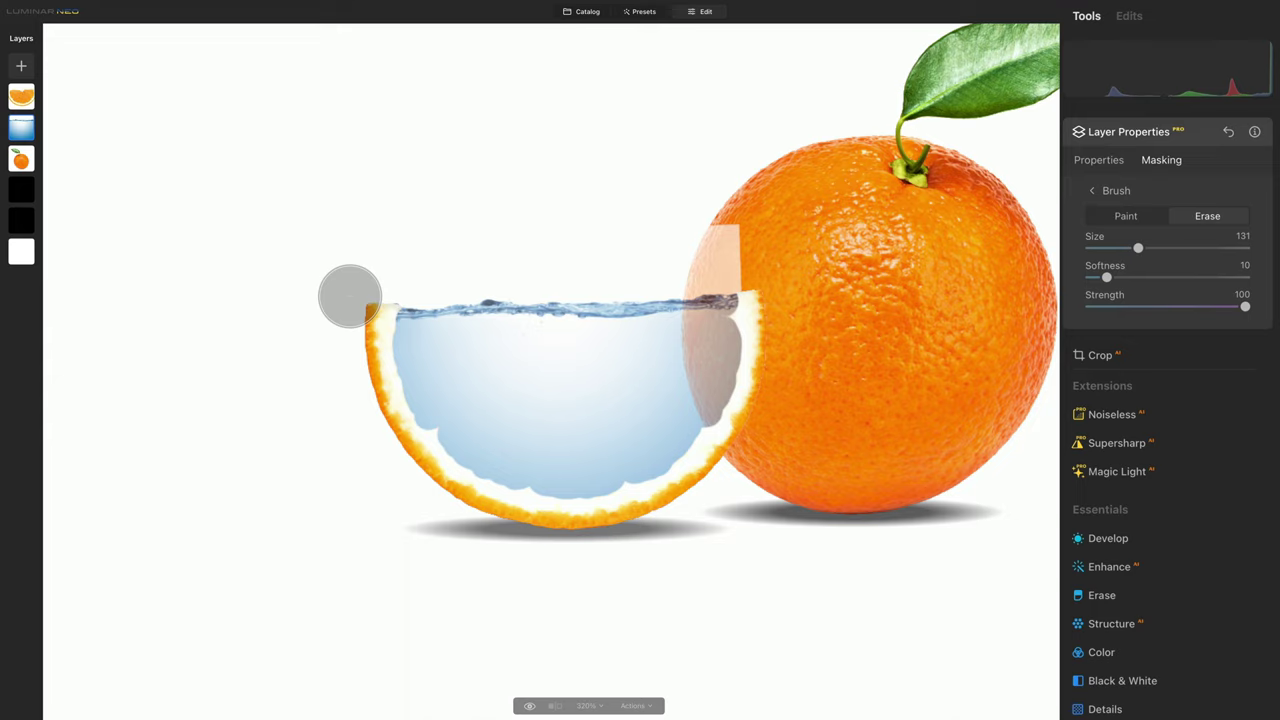
# Erase the water layer's excess above the waterline, including most of the pale patch over the whole orange
pyautogui.scroll(4, 349, 296)
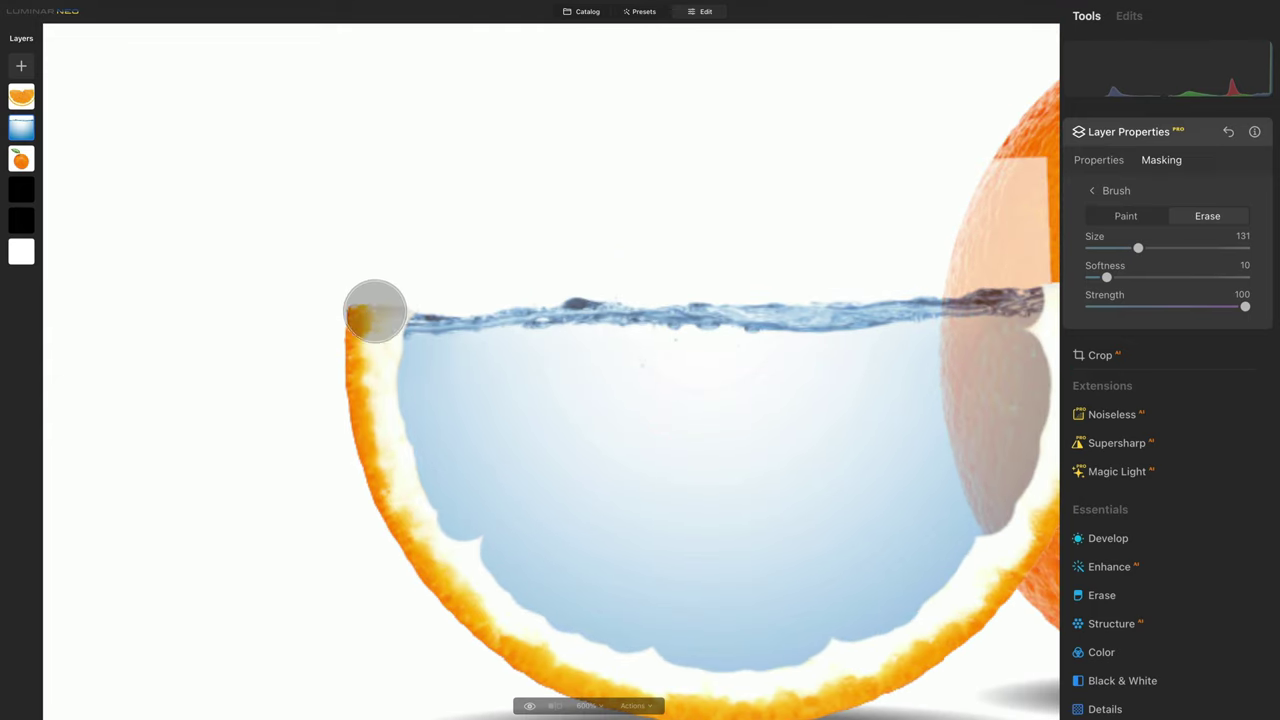
pyautogui.moveTo(418, 275); pyautogui.dragTo(430, 282)
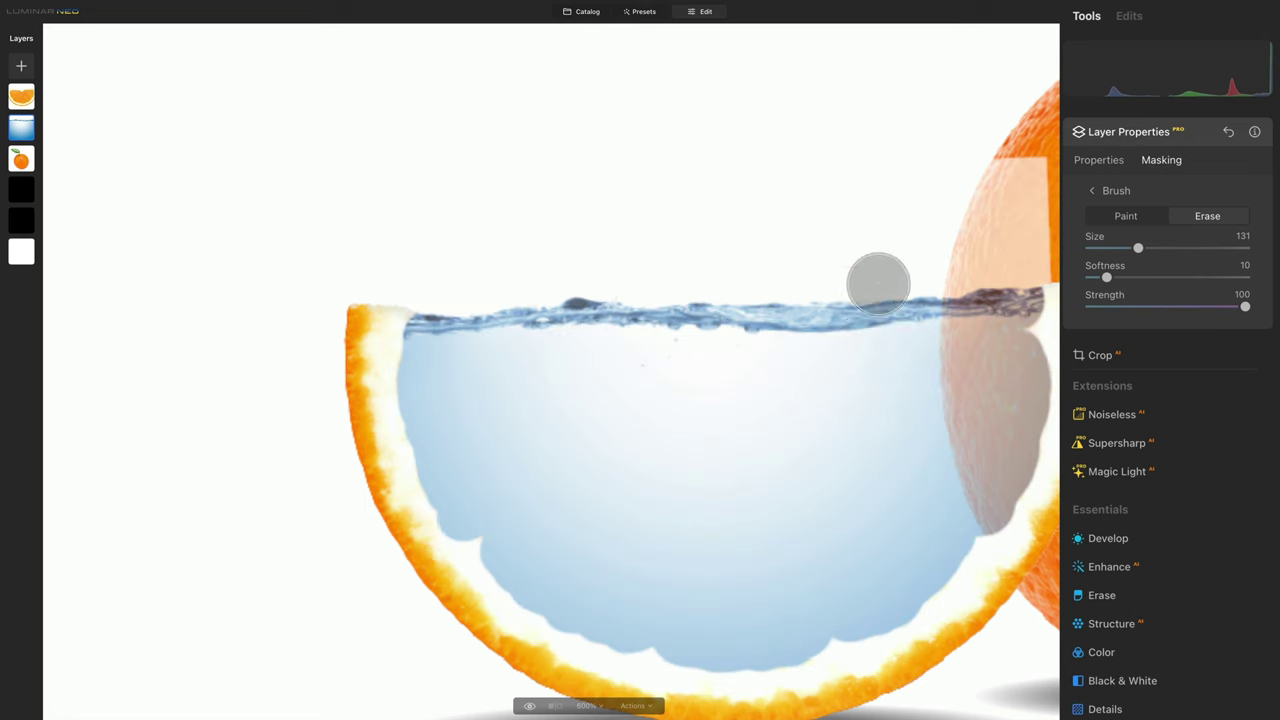
pyautogui.hscroll(5, 877, 280)
pyautogui.moveTo(777, 241); pyautogui.dragTo(778, 236)
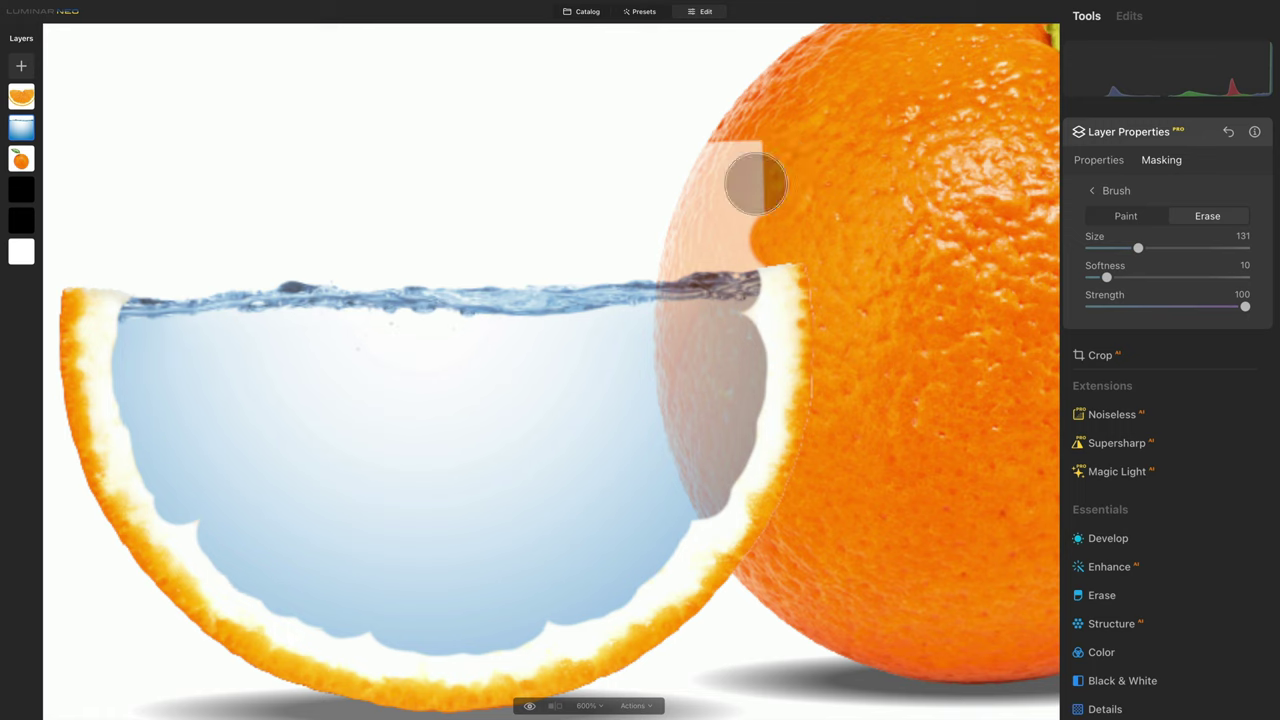
pyautogui.moveTo(762, 149)
pyautogui.mouseDown()
pyautogui.moveTo(696, 156)
pyautogui.moveTo(685, 170)
pyautogui.moveTo(759, 173)
pyautogui.moveTo(641, 208)
pyautogui.moveTo(708, 231)
pyautogui.moveTo(642, 237)
pyautogui.moveTo(702, 231)
pyautogui.mouseUp()
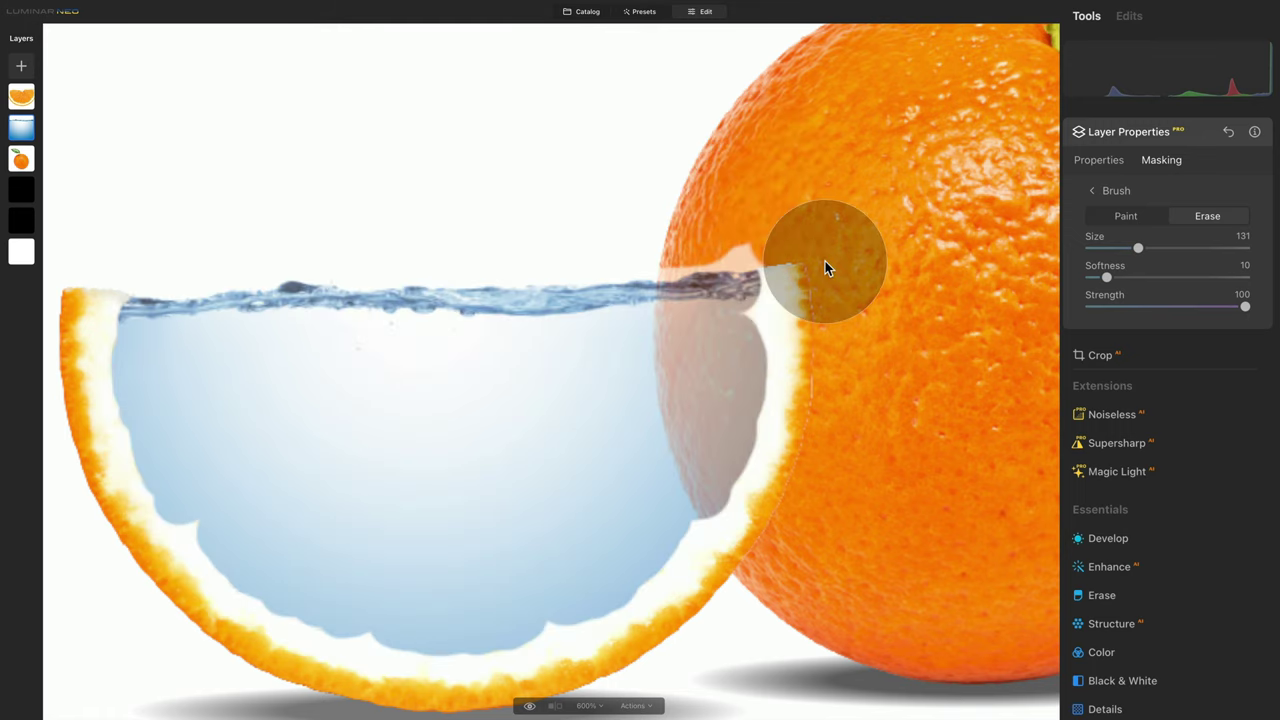
# Erase the remaining pale strip over the whole orange closely along the water surface, up to the slice's right tip
pyautogui.scroll(4, 825, 261)
pyautogui.moveTo(825, 261)
pyautogui.mouseDown()
pyautogui.moveTo(637, 508)
pyautogui.moveTo(591, 614)
pyautogui.mouseUp()
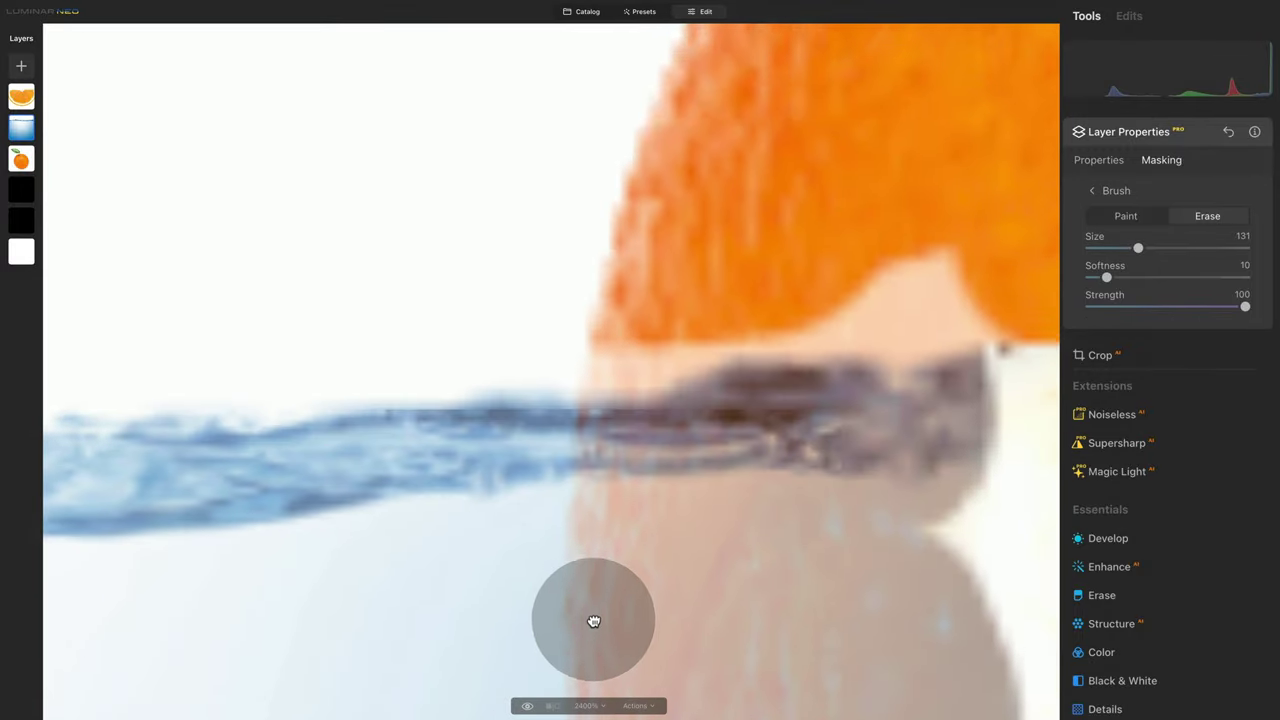
pyautogui.moveTo(806, 325)
pyautogui.mouseDown()
pyautogui.moveTo(955, 330)
pyautogui.moveTo(1008, 315)
pyautogui.moveTo(925, 272)
pyautogui.mouseUp()
pyautogui.moveTo(798, 272)
pyautogui.mouseDown()
pyautogui.moveTo(810, 325)
pyautogui.moveTo(715, 331)
pyautogui.moveTo(637, 366)
pyautogui.moveTo(560, 366)
pyautogui.mouseUp()
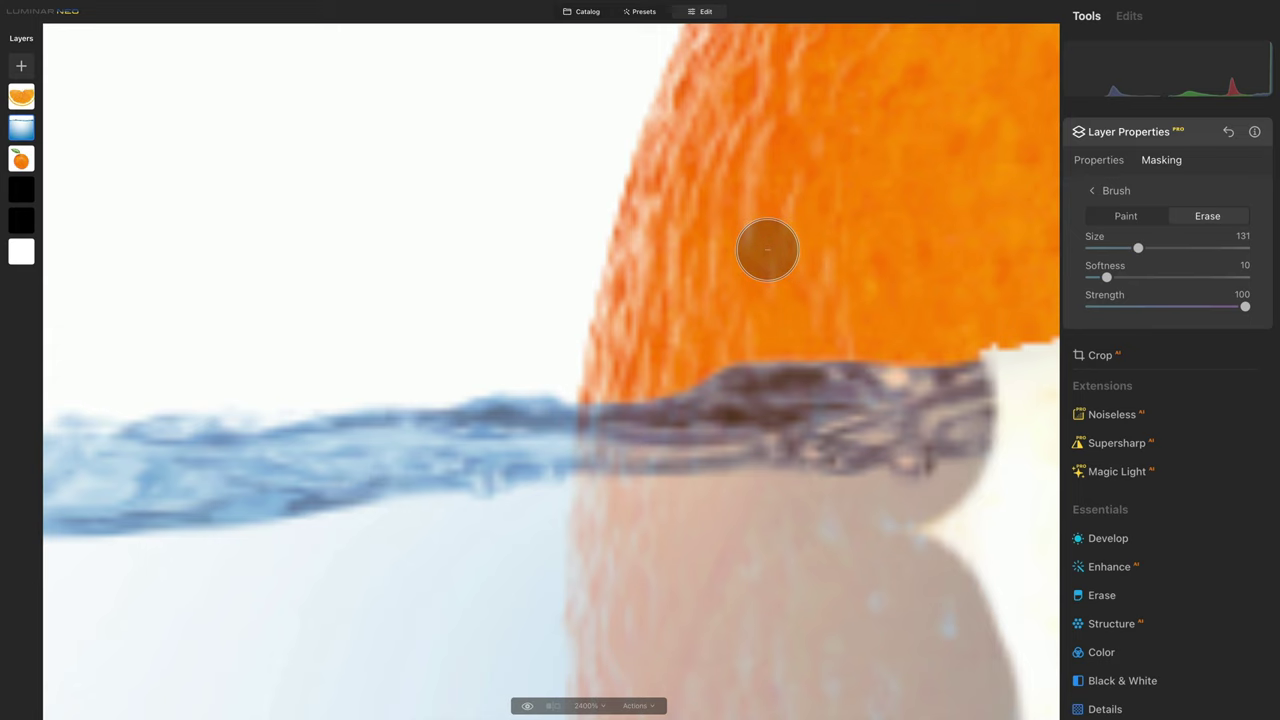
# Raise the water layer's opacity to 100
pyautogui.hotkey('ctrl', '0')
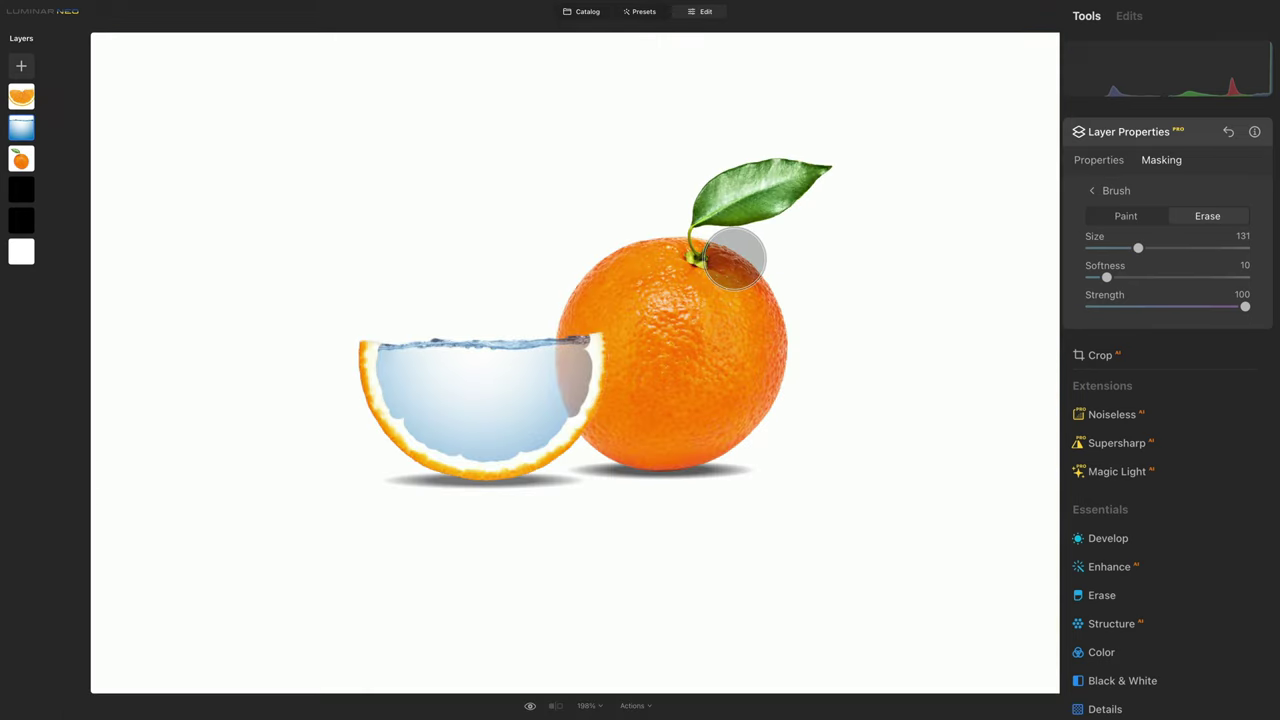
pyautogui.click(1100, 160)
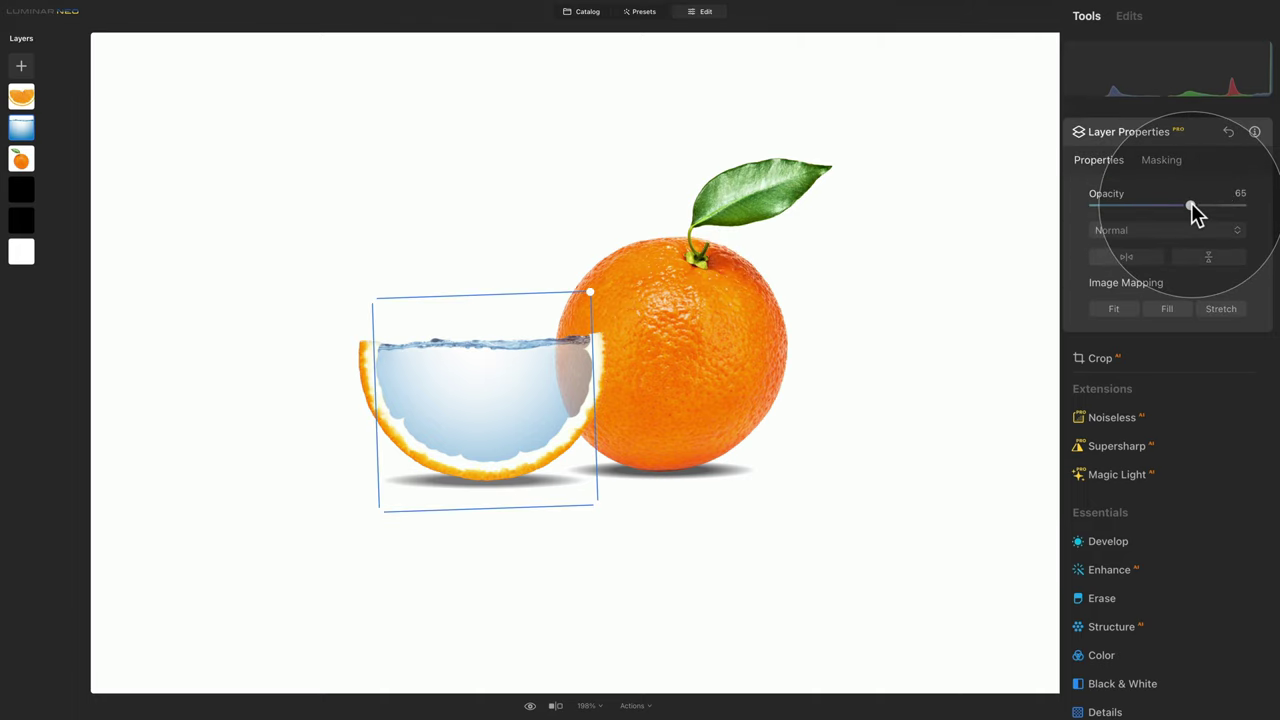
pyautogui.moveTo(1192, 206); pyautogui.dragTo(1243, 205)
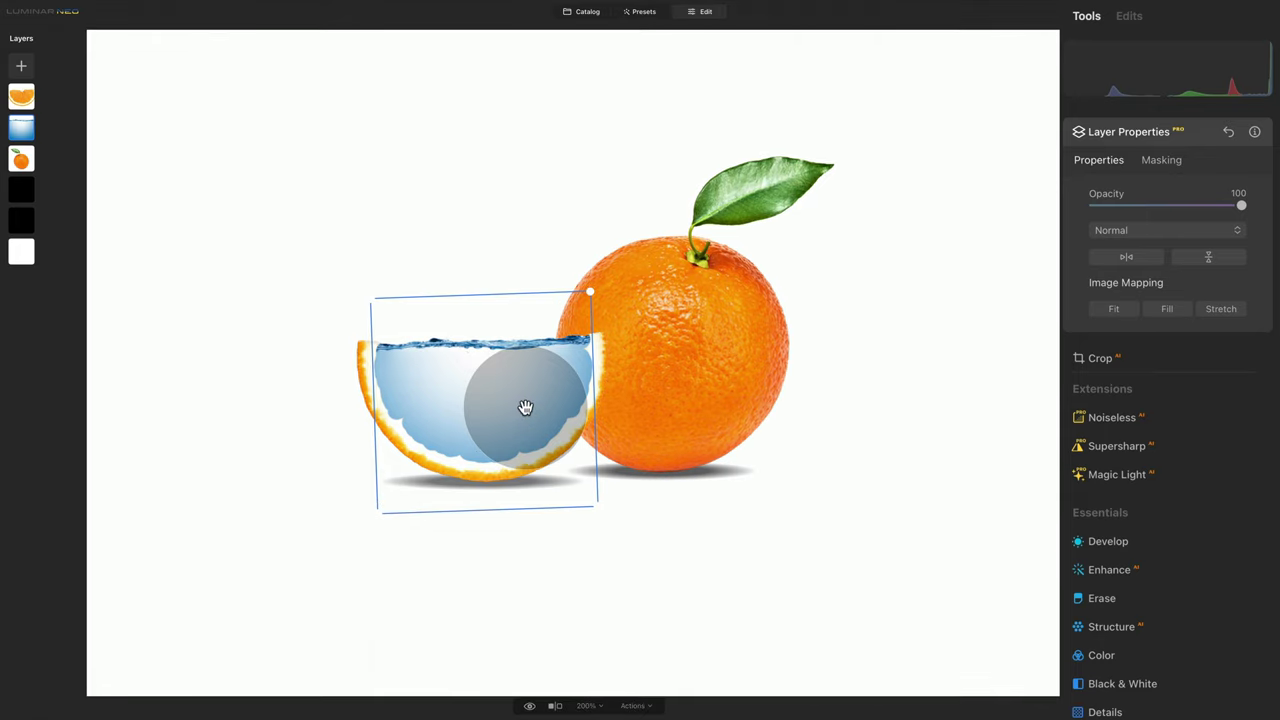
# Partly erase the water where it overlaps the whole orange, using a mask brush of size 291, softness 100 and strength 10
pyautogui.scroll(3, 525, 407)
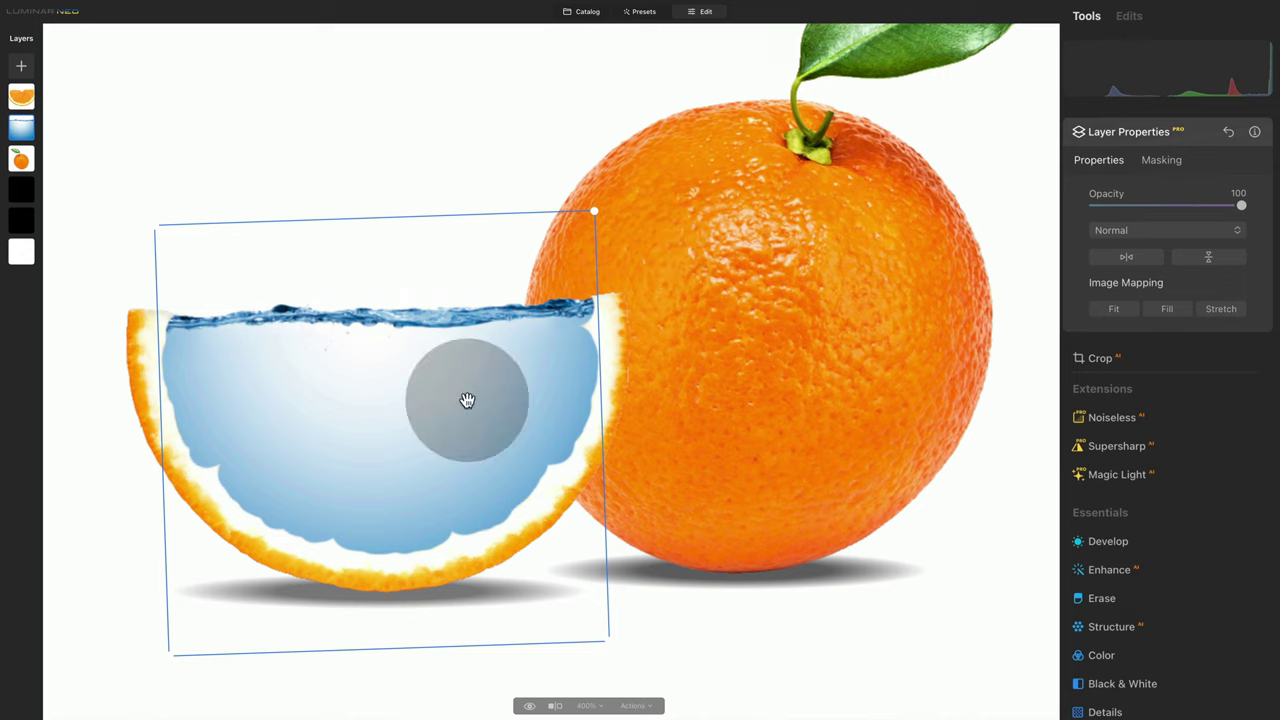
pyautogui.click(1162, 168)
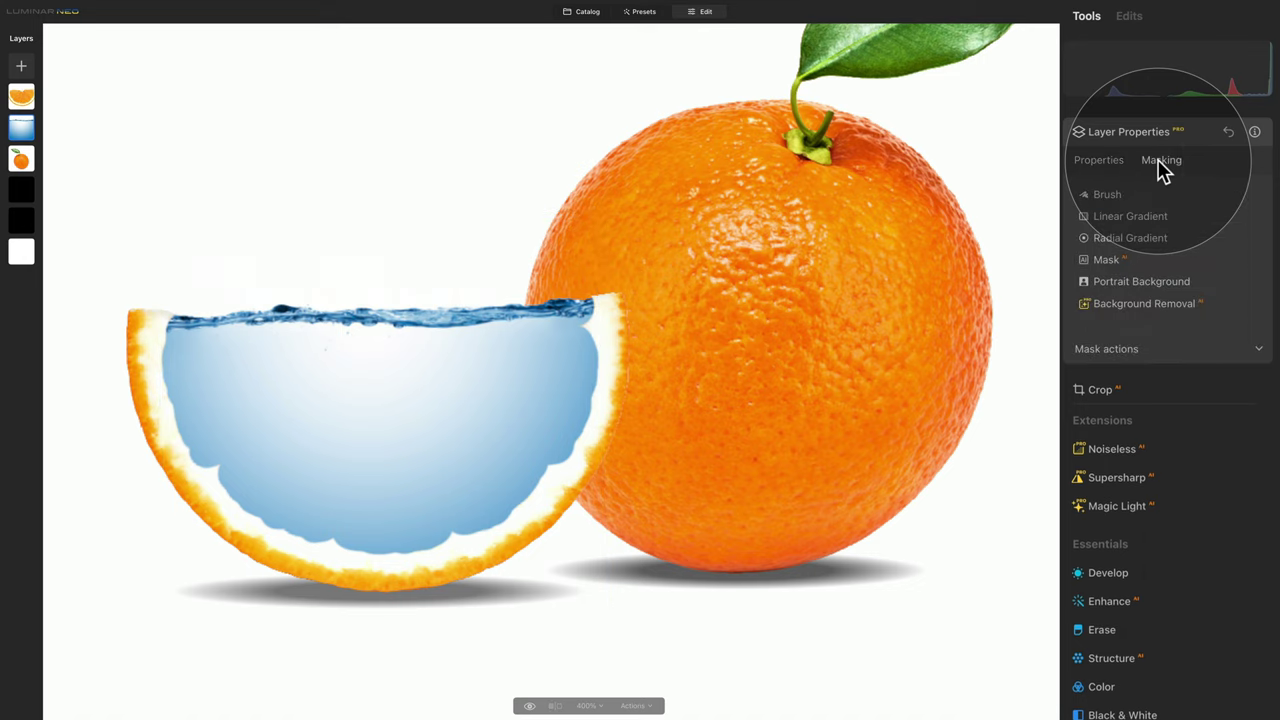
pyautogui.click(1112, 192)
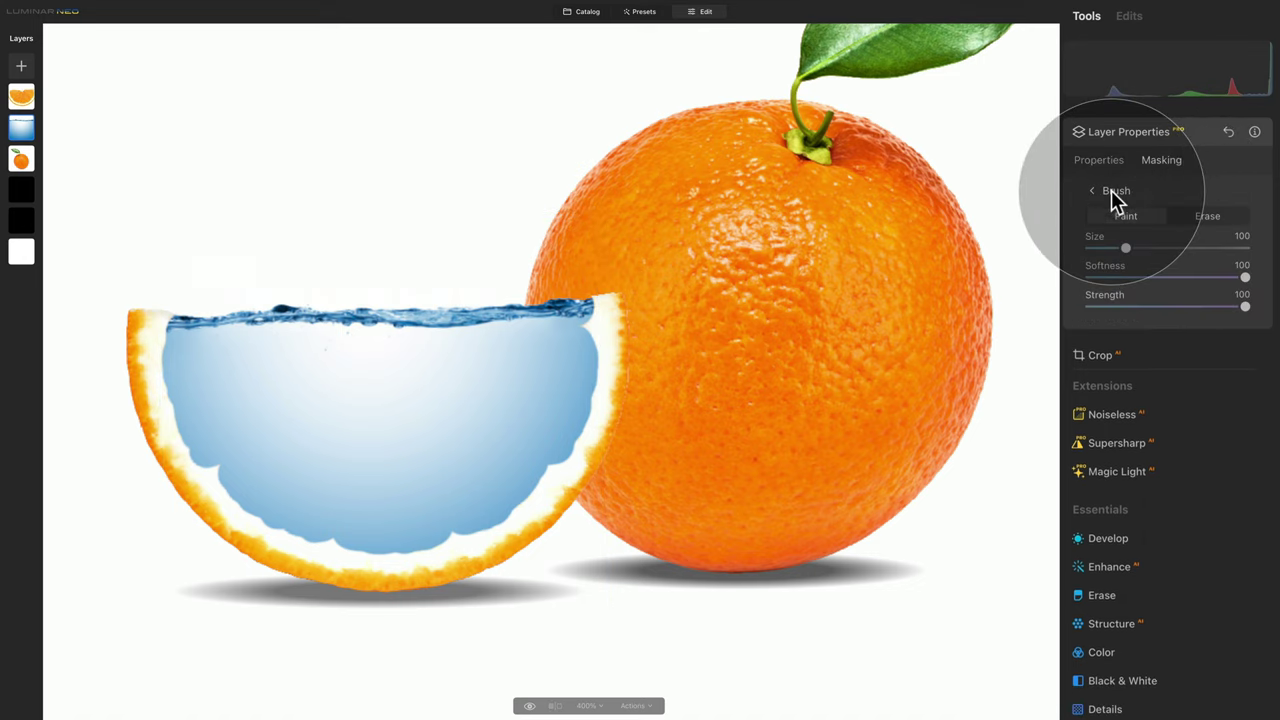
pyautogui.click(1197, 214)
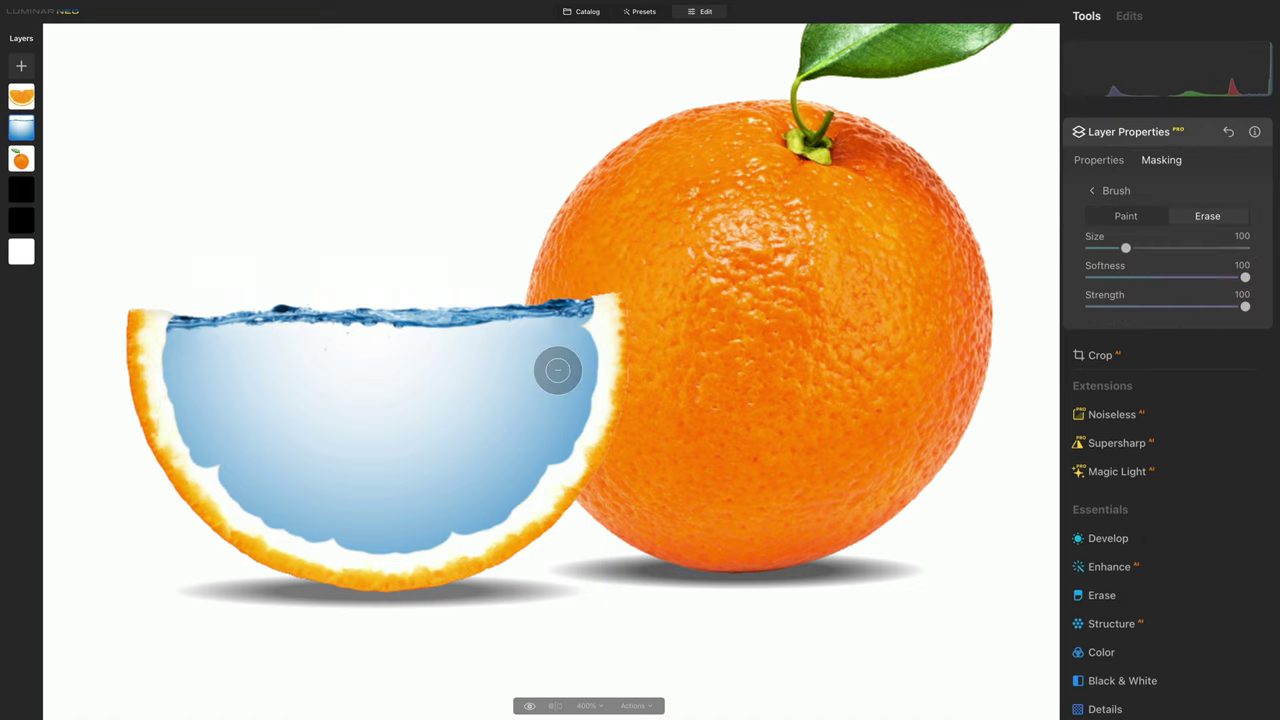
pyautogui.moveTo(1125, 247); pyautogui.dragTo(1207, 248)
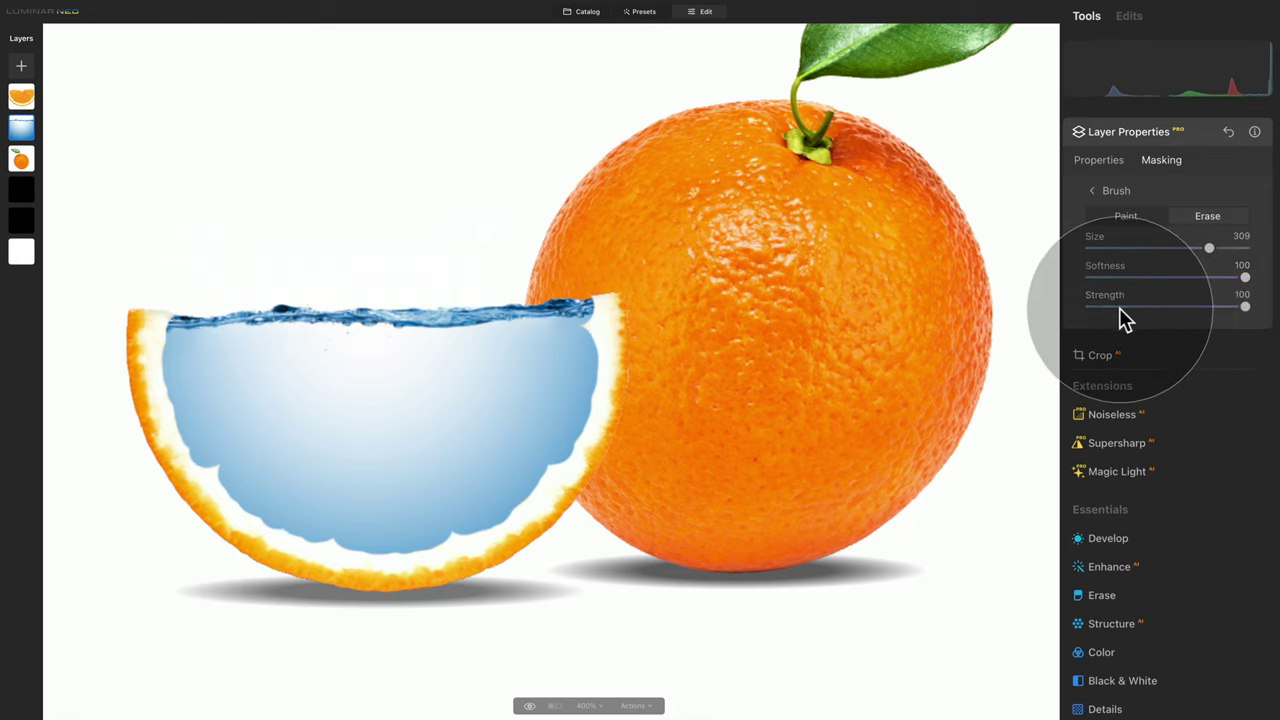
pyautogui.moveTo(1117, 307); pyautogui.dragTo(1108, 307)
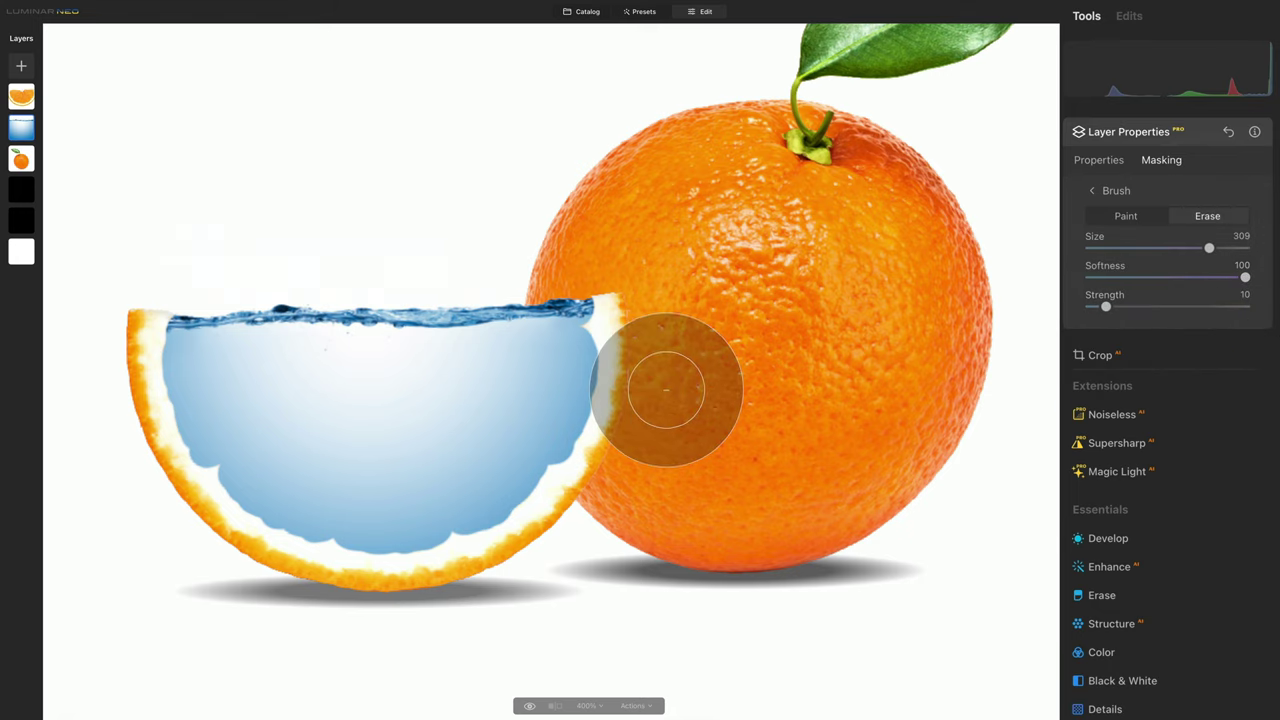
pyautogui.moveTo(665, 390)
pyautogui.mouseDown()
pyautogui.moveTo(624, 346)
pyautogui.moveTo(615, 361)
pyautogui.moveTo(579, 291)
pyautogui.moveTo(568, 384)
pyautogui.moveTo(610, 445)
pyautogui.mouseUp()
pyautogui.moveTo(565, 309)
pyautogui.mouseDown()
pyautogui.moveTo(608, 445)
pyautogui.moveTo(561, 313)
pyautogui.moveTo(556, 378)
pyautogui.moveTo(589, 444)
pyautogui.moveTo(669, 280)
pyautogui.moveTo(680, 437)
pyautogui.moveTo(614, 426)
pyautogui.moveTo(567, 369)
pyautogui.mouseUp()
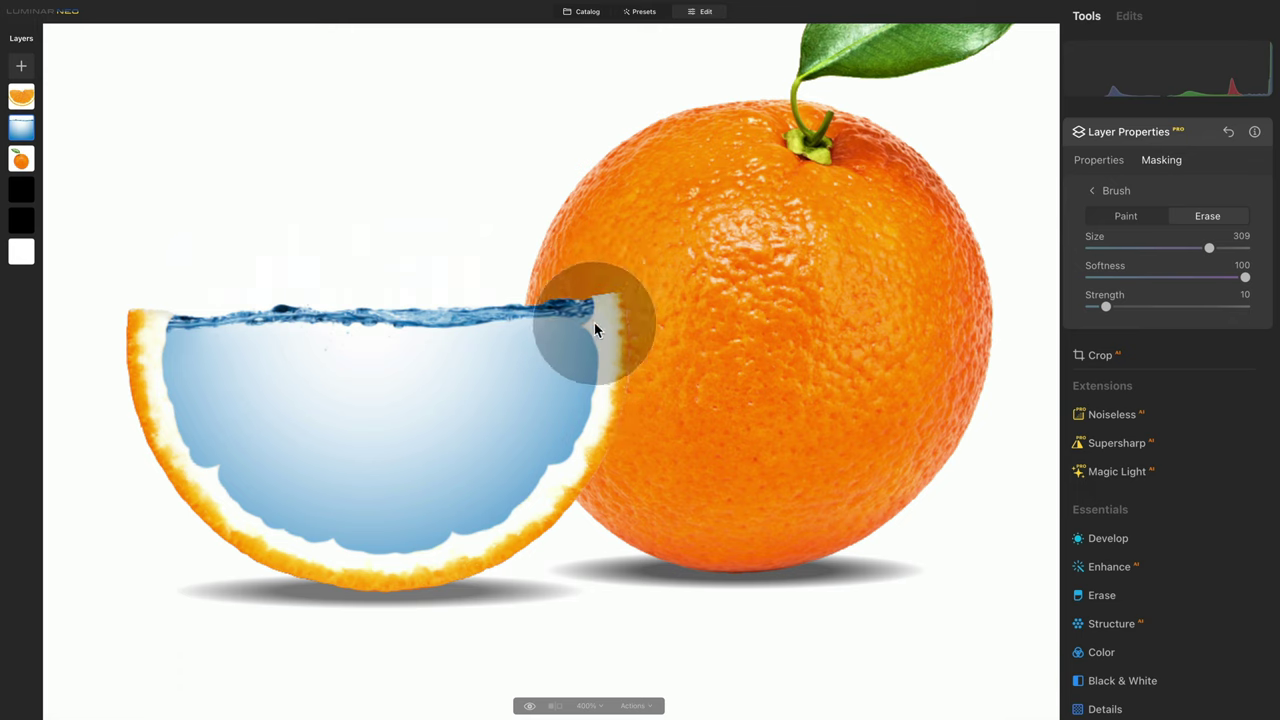
pyautogui.moveTo(1209, 248)
pyautogui.mouseDown()
pyautogui.moveTo(1183, 248)
pyautogui.moveTo(1202, 248)
pyautogui.mouseUp()
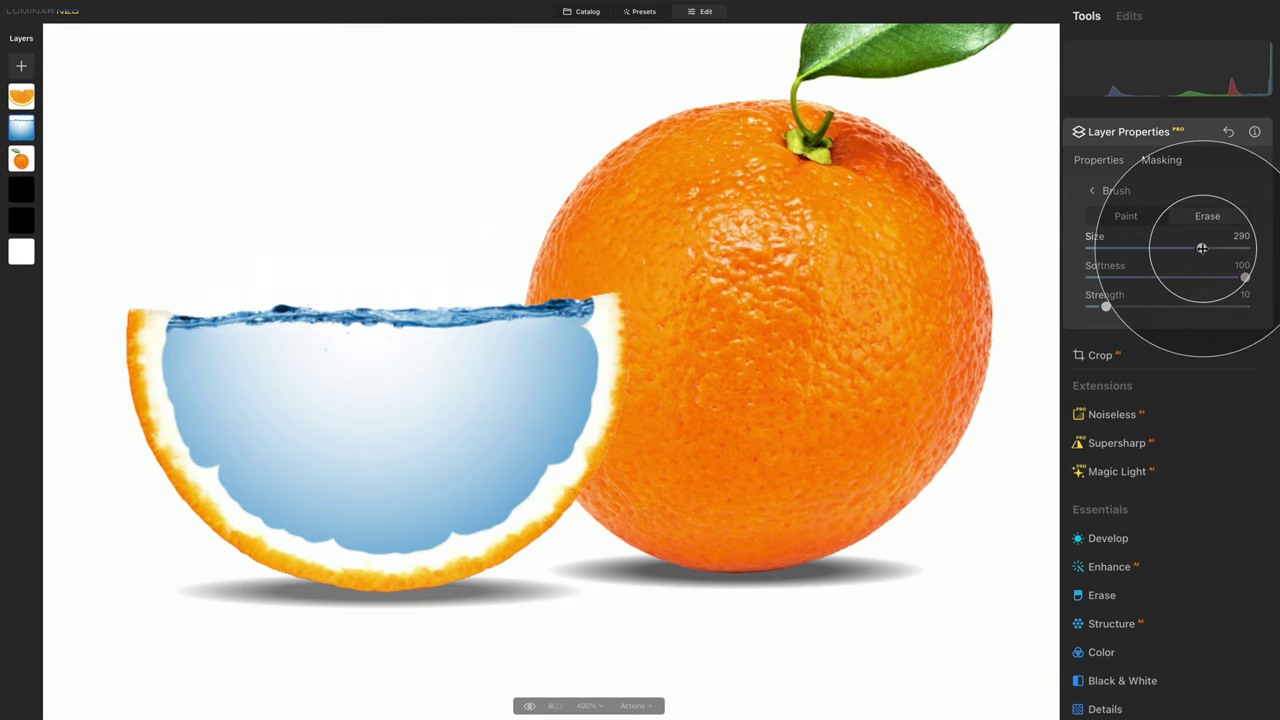
pyautogui.moveTo(577, 357)
pyautogui.mouseDown()
pyautogui.moveTo(597, 454)
pyautogui.moveTo(550, 273)
pyautogui.moveTo(614, 442)
pyautogui.mouseUp()
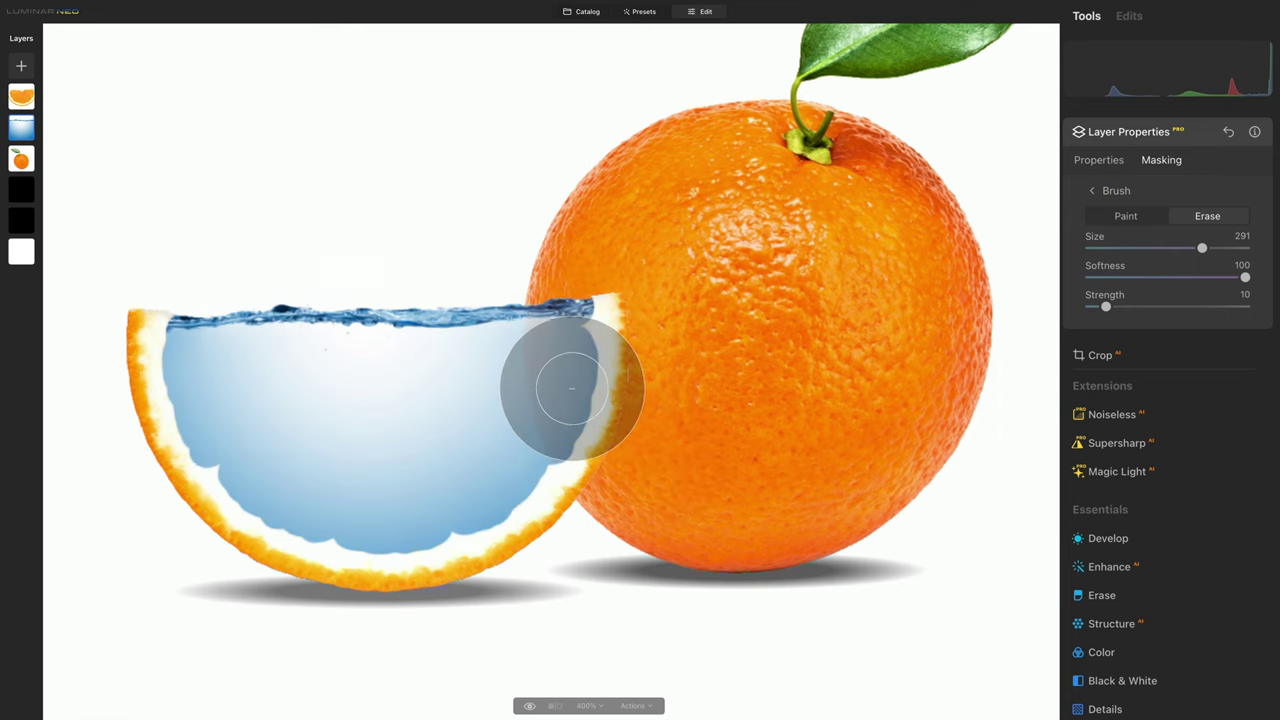
pyautogui.moveTo(560, 380)
pyautogui.mouseDown()
pyautogui.moveTo(580, 440)
pyautogui.moveTo(551, 354)
pyautogui.moveTo(575, 420)
pyautogui.mouseUp()
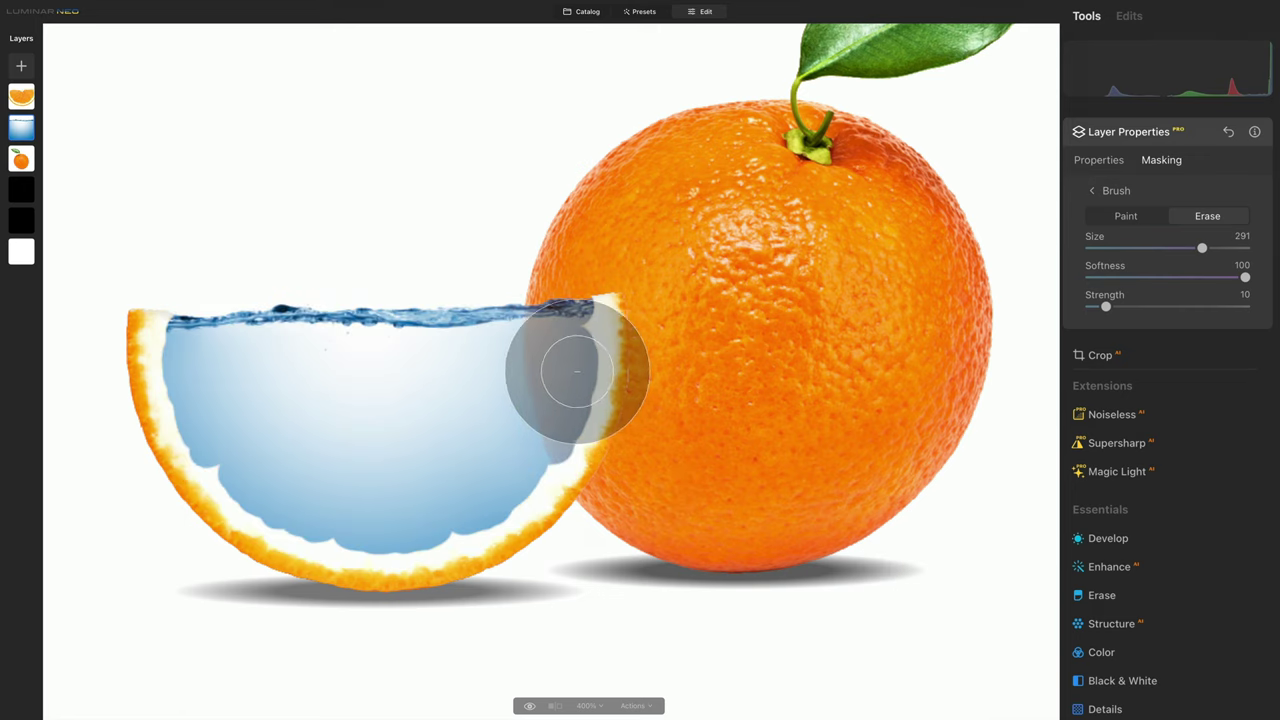
pyautogui.moveTo(571, 366)
pyautogui.mouseDown()
pyautogui.moveTo(572, 433)
pyautogui.moveTo(560, 381)
pyautogui.moveTo(574, 446)
pyautogui.moveTo(570, 380)
pyautogui.mouseUp()
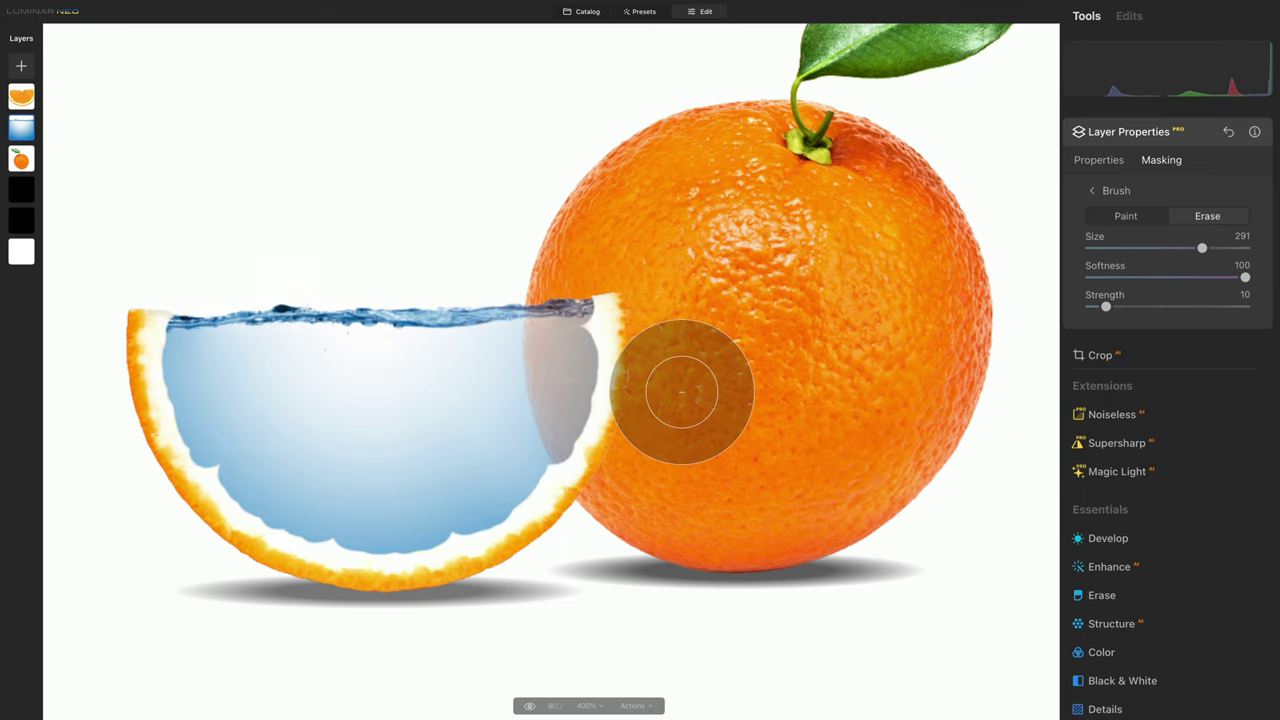
# Reduce the erasing brush to size 170 and fade the overlapping water further along the slice's right inner rind
pyautogui.press('[')
pyautogui.press('[')
pyautogui.press('[')
pyautogui.press('[')
pyautogui.press('[')
pyautogui.press('[')
pyautogui.press('[')
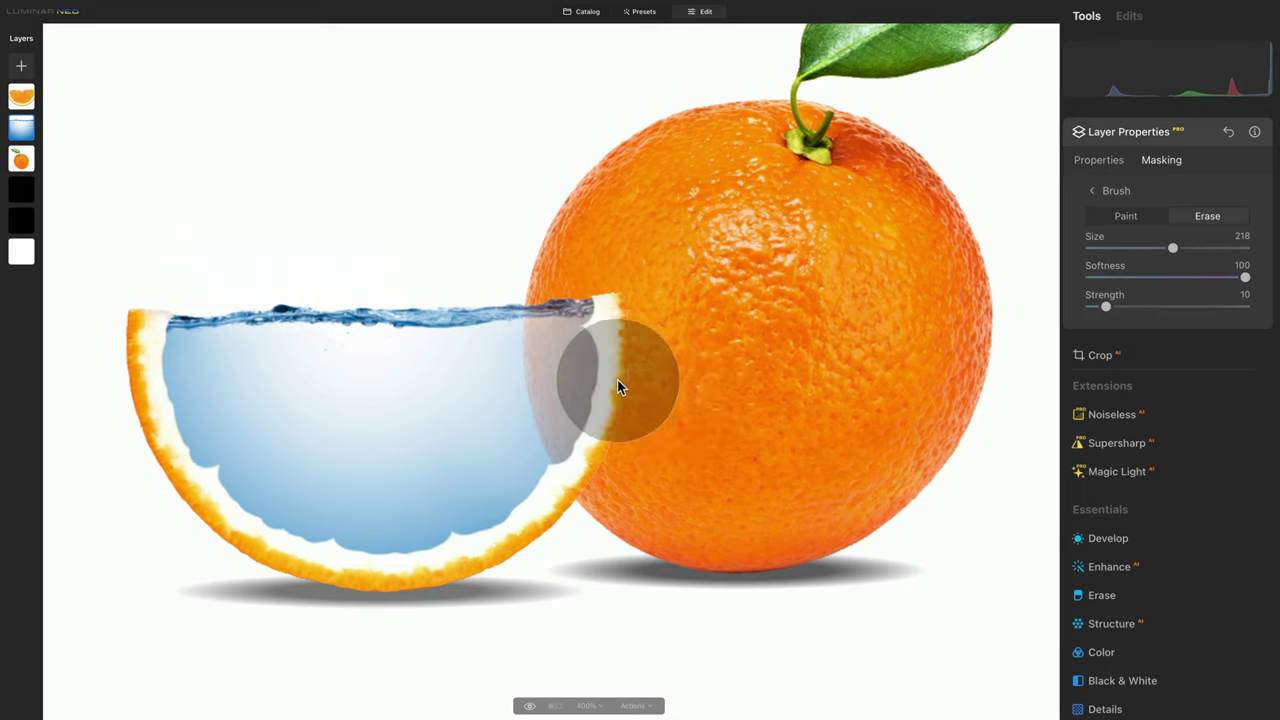
pyautogui.press('[')
pyautogui.press('[')
pyautogui.press('[')
pyautogui.press('[')
pyautogui.press('[')
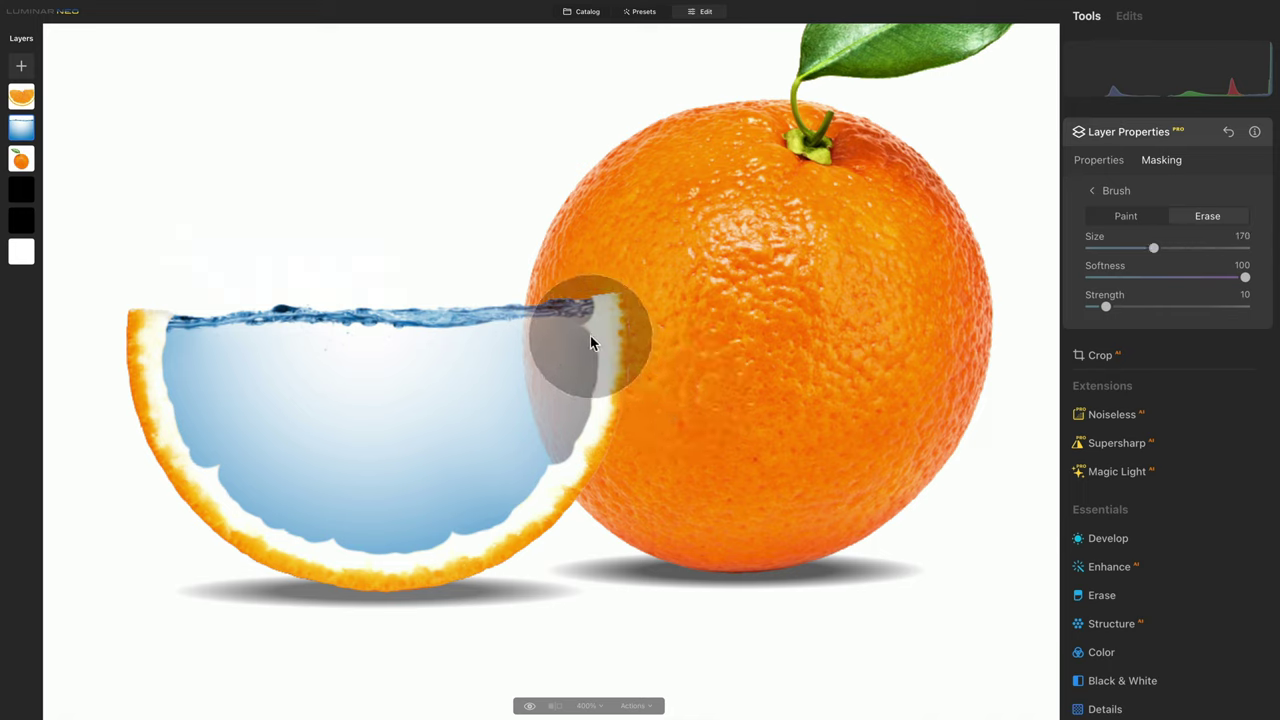
pyautogui.moveTo(588, 331)
pyautogui.mouseDown()
pyautogui.moveTo(587, 411)
pyautogui.moveTo(563, 475)
pyautogui.moveTo(575, 480)
pyautogui.mouseUp()
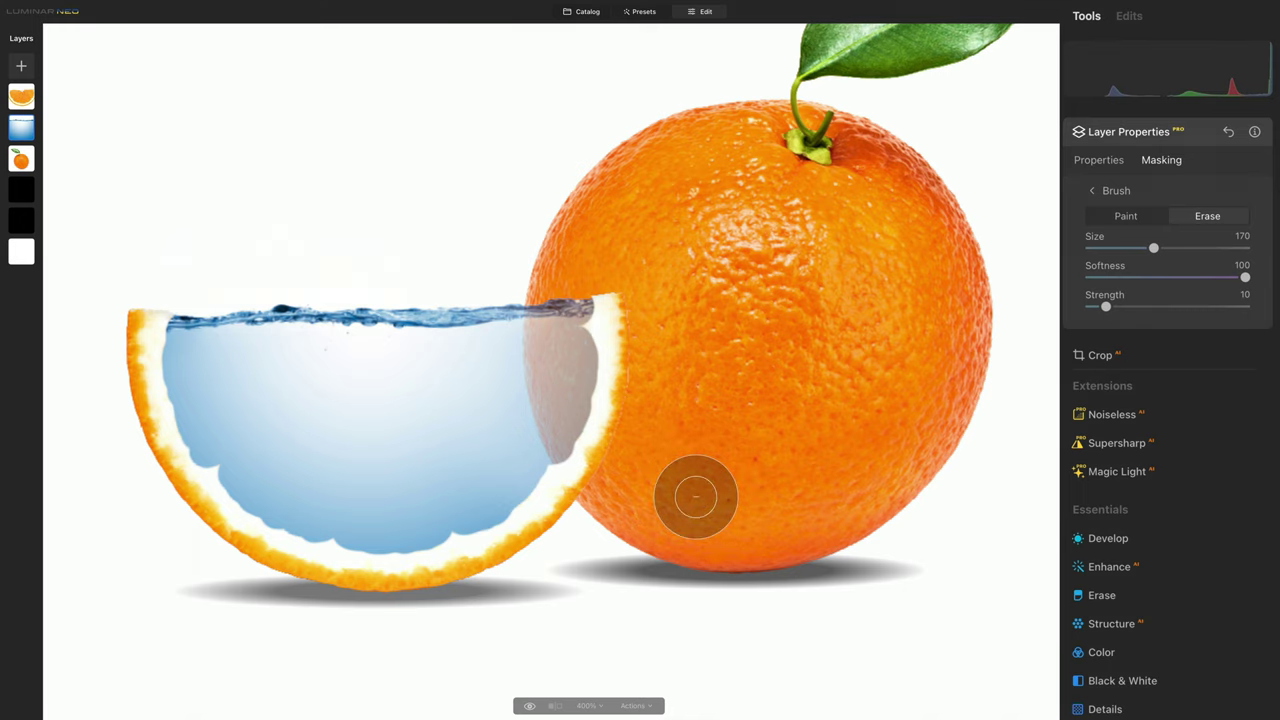
# Add the goldfish image as a new layer mapped to Fit, scale it down and place it in the slice's water
pyautogui.hotkey('ctrl', '0')
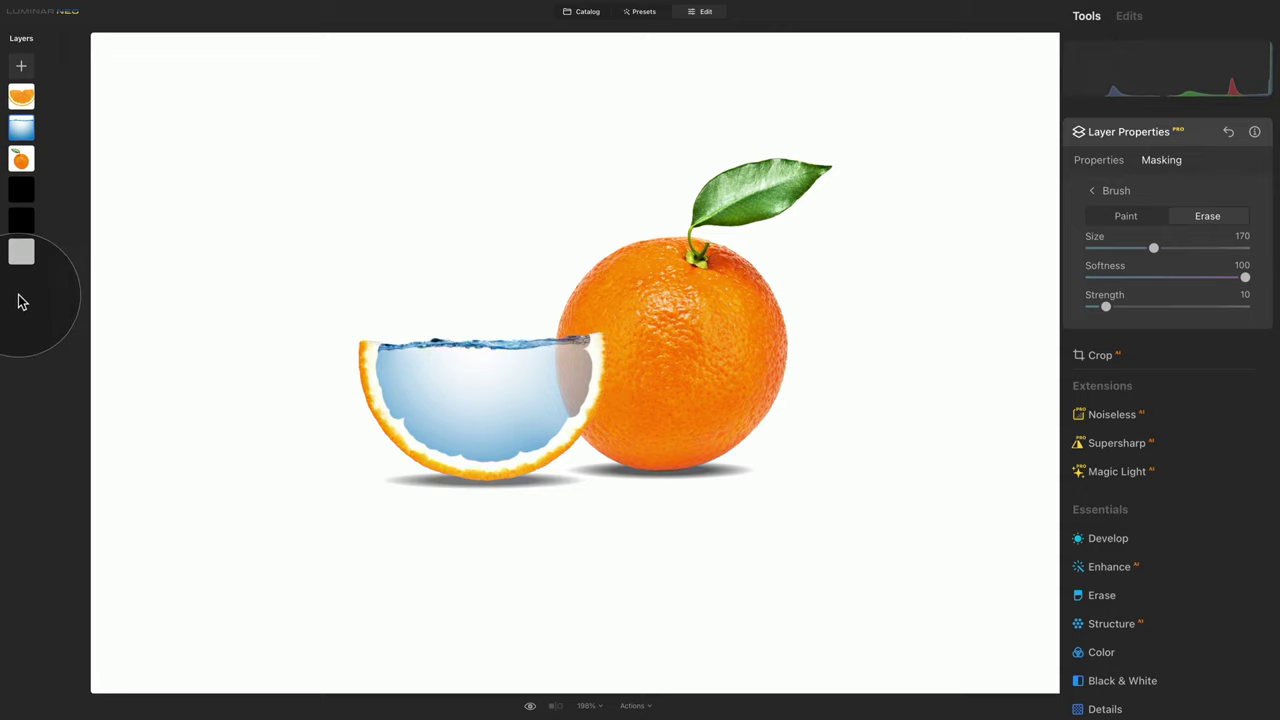
pyautogui.click(21, 64)
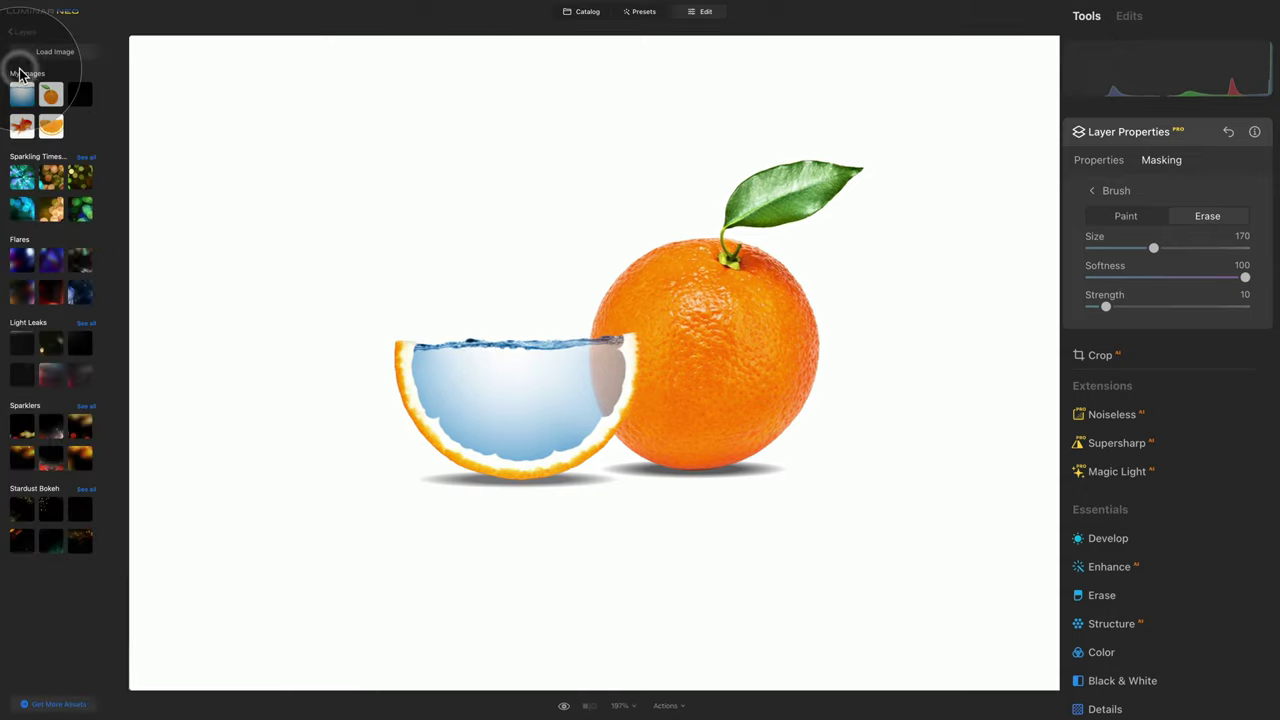
pyautogui.click(22, 127)
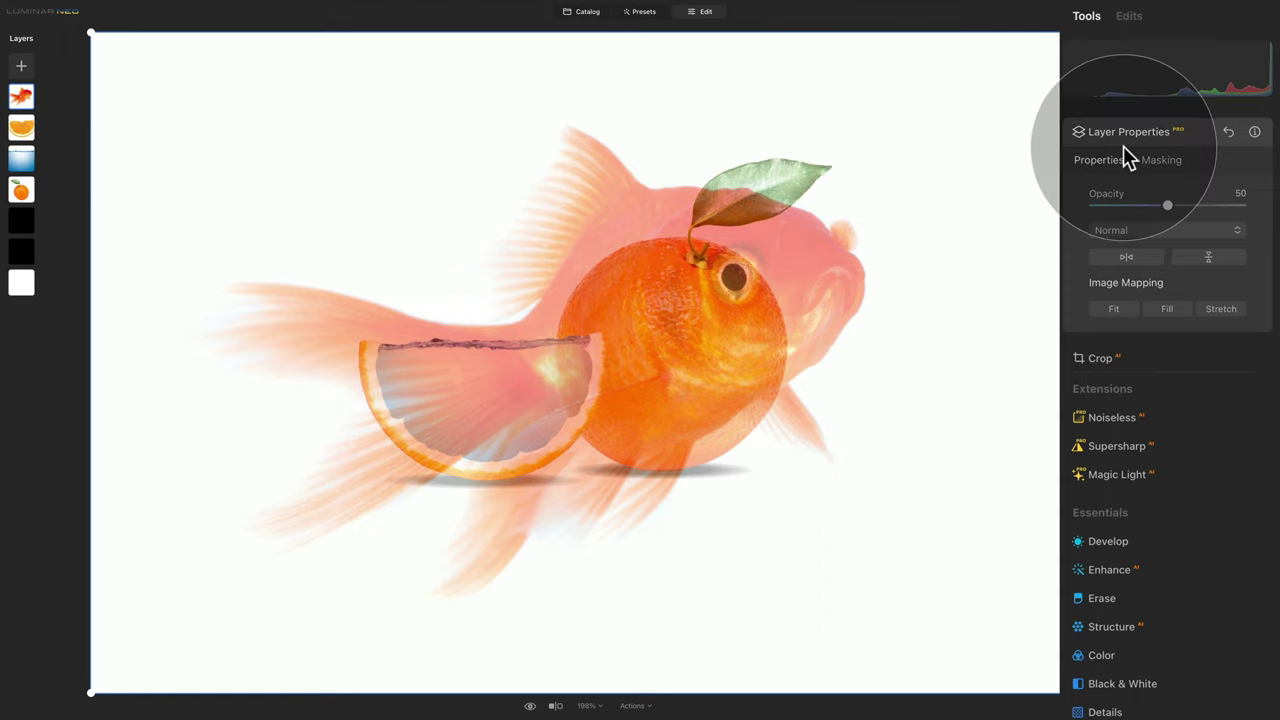
pyautogui.click(1110, 310)
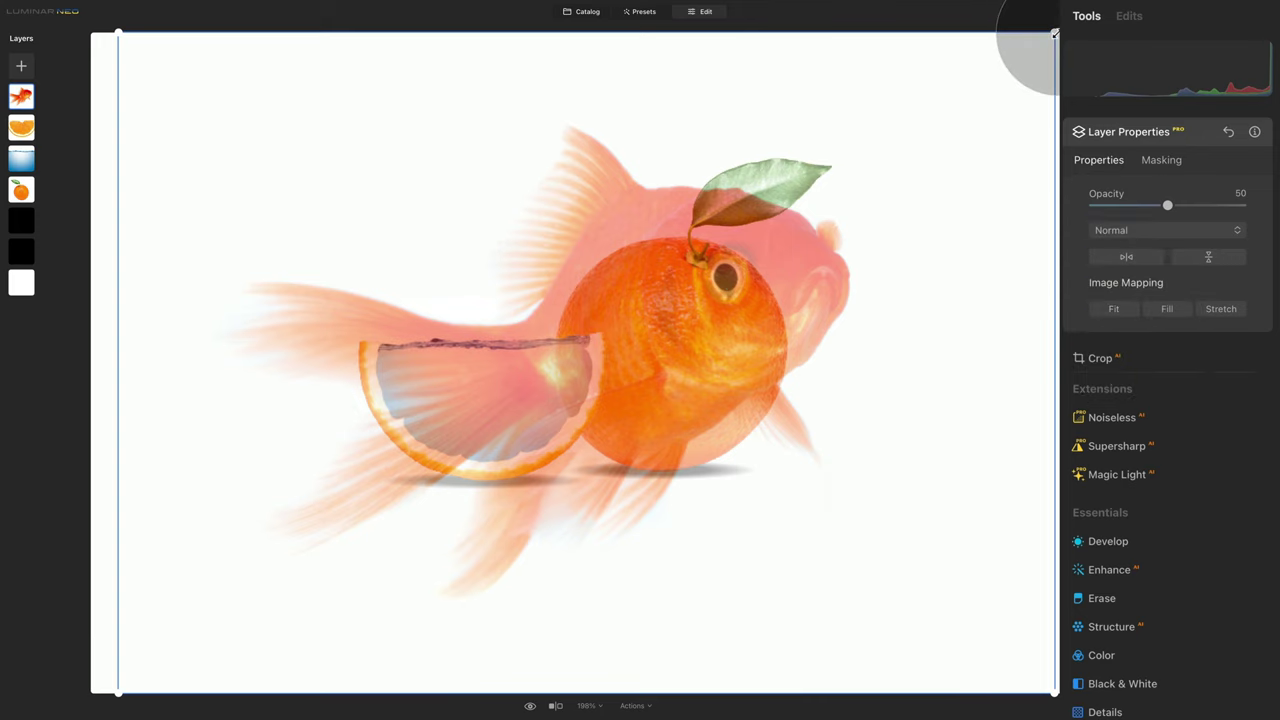
pyautogui.moveTo(1054, 34); pyautogui.dragTo(249, 594)
pyautogui.moveTo(200, 651); pyautogui.dragTo(520, 350)
pyautogui.moveTo(455, 396); pyautogui.dragTo(491, 397)
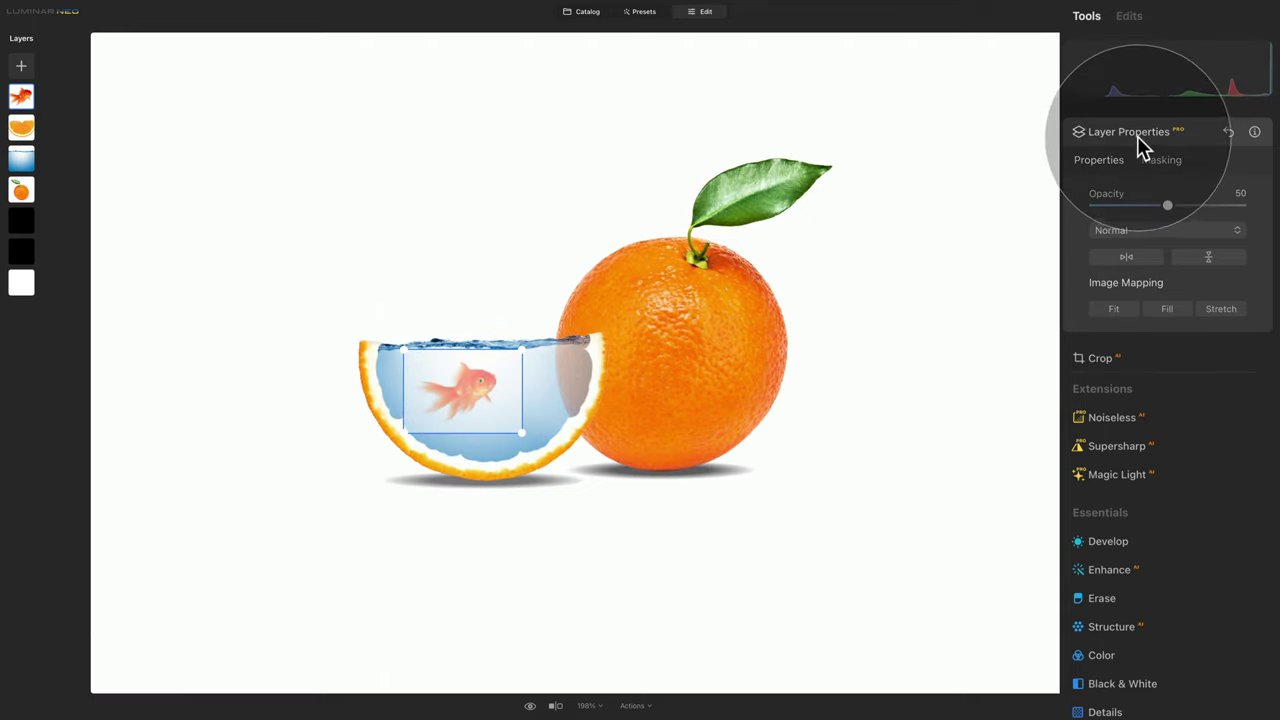
# Set the goldfish layer's opacity to 100 and its blend mode to Multiply
pyautogui.moveTo(1167, 205); pyautogui.dragTo(1241, 205)
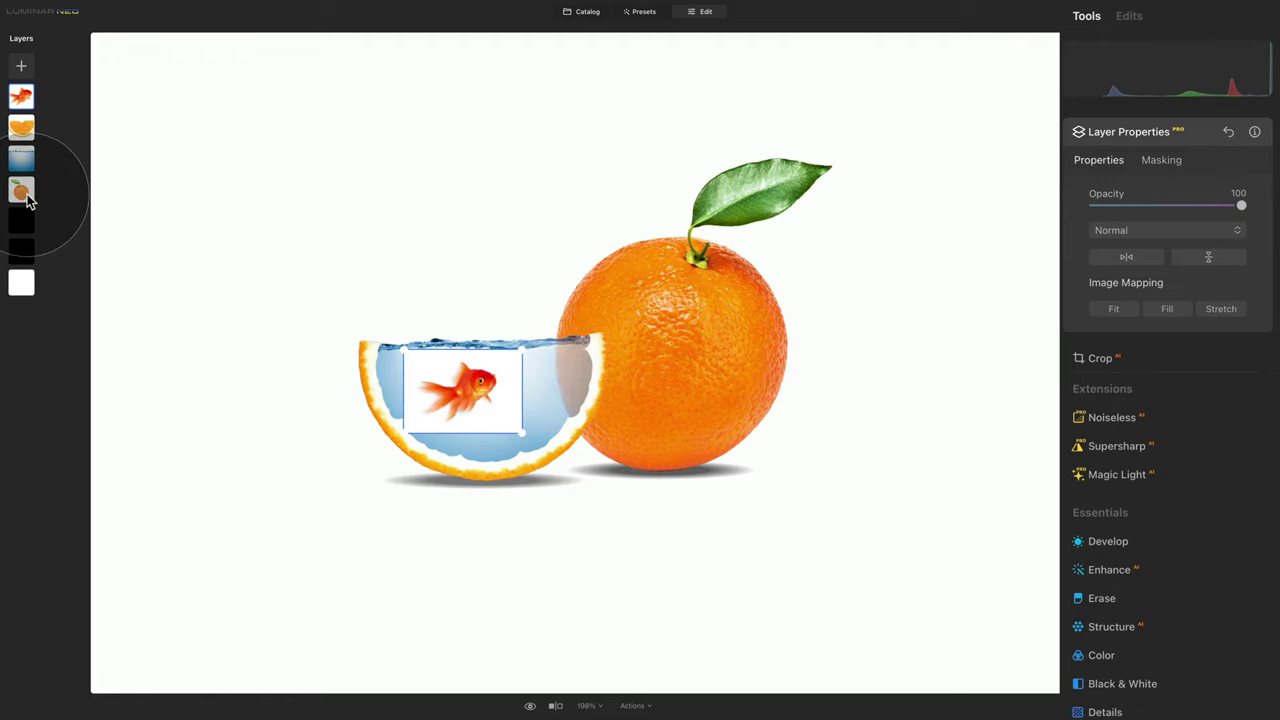
pyautogui.click(160, 262)
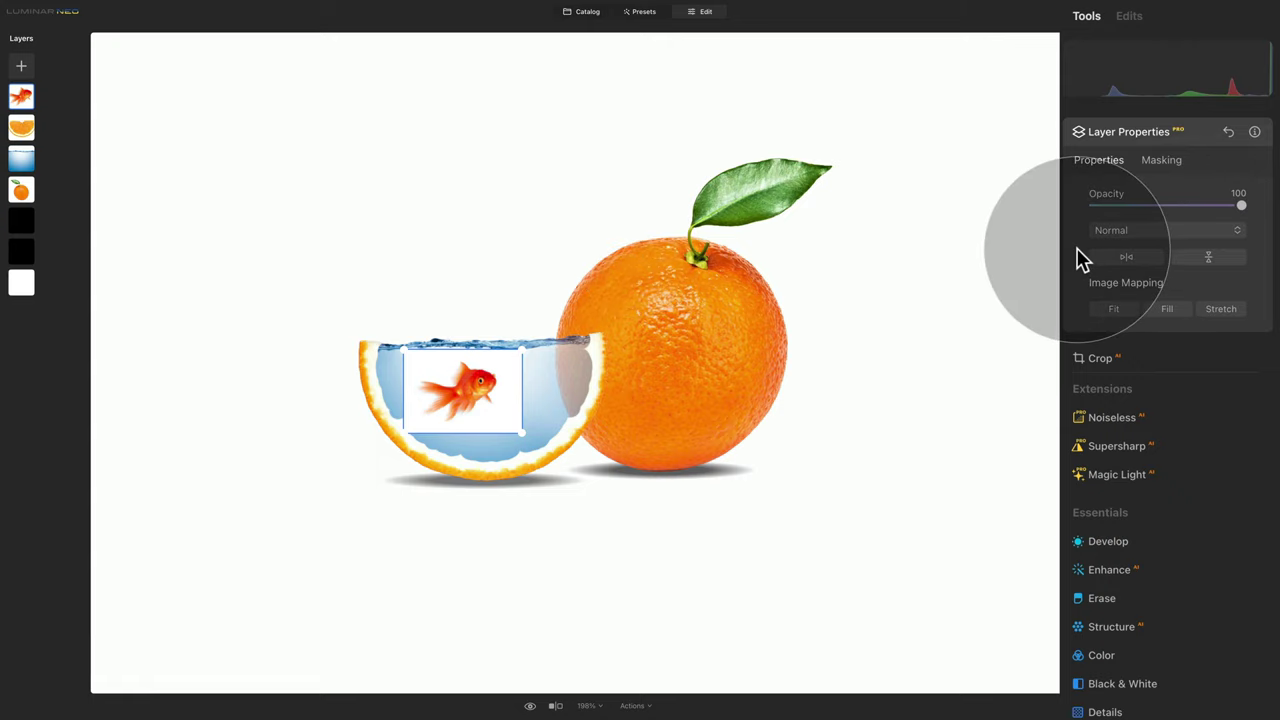
pyautogui.click(1177, 232)
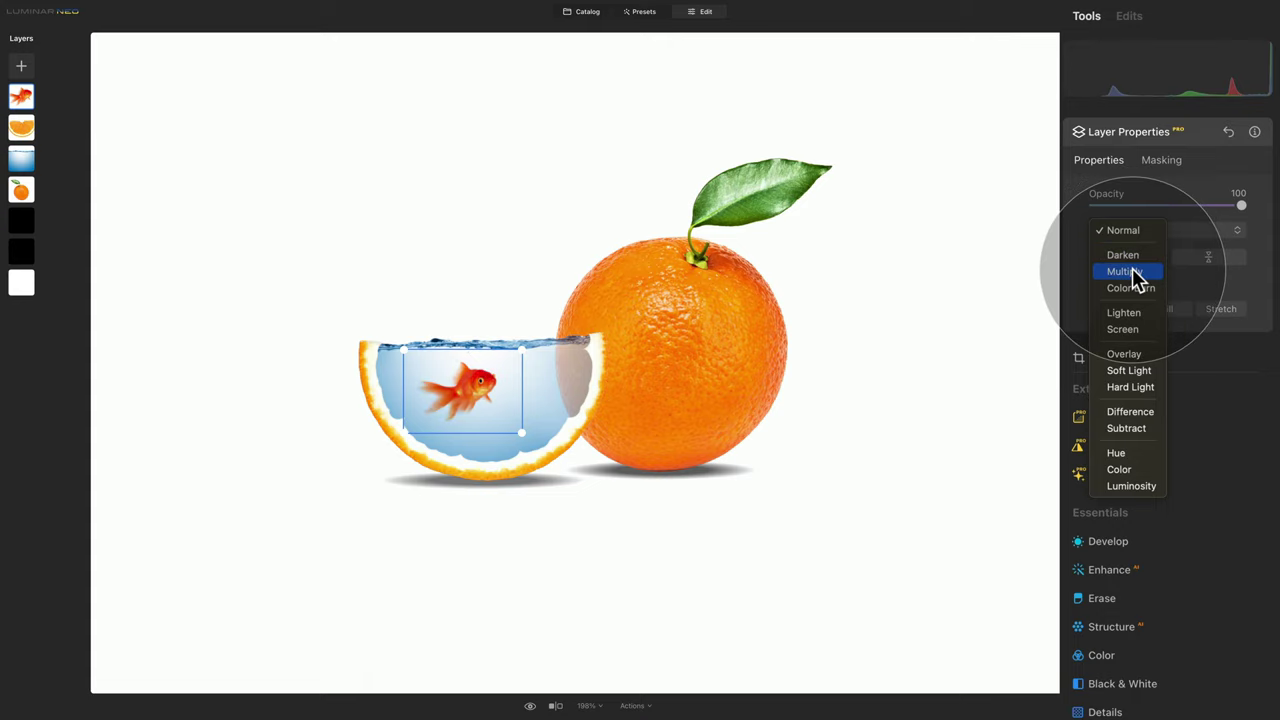
pyautogui.click(1132, 271)
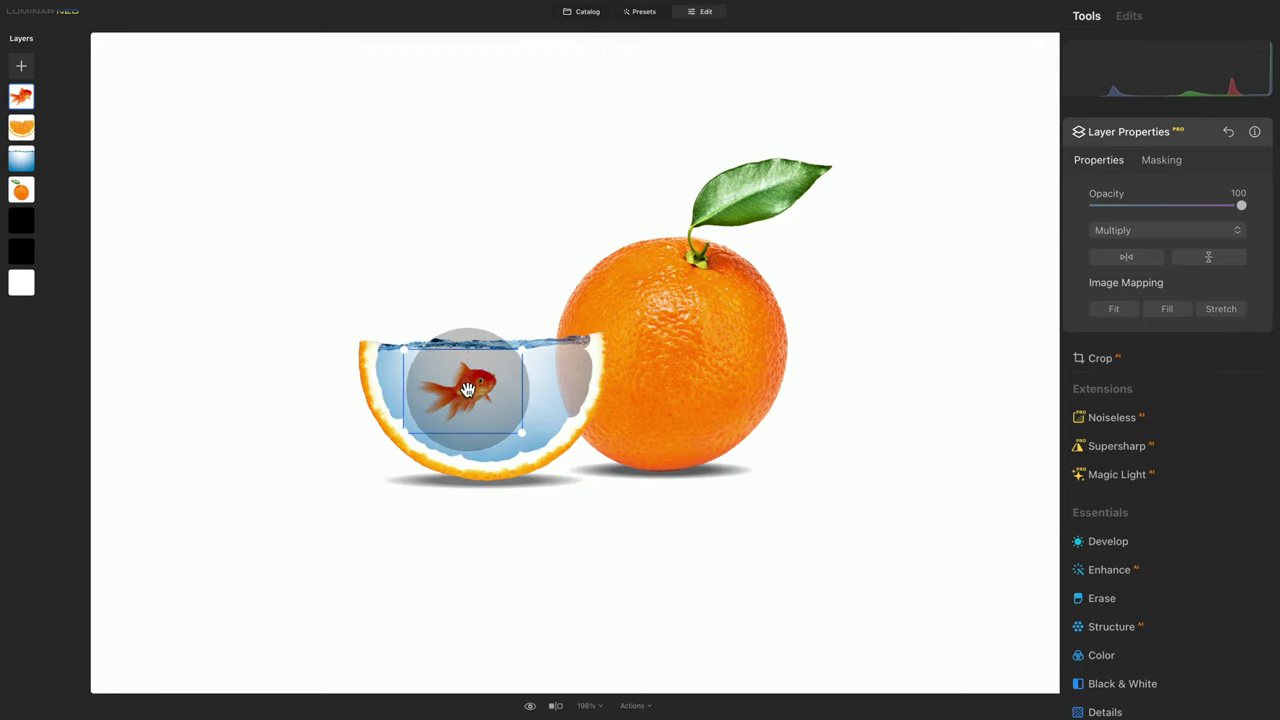
# Shrink the goldfish slightly and position it in the upper left part of the slice's water
pyautogui.moveTo(464, 384); pyautogui.dragTo(468, 388)
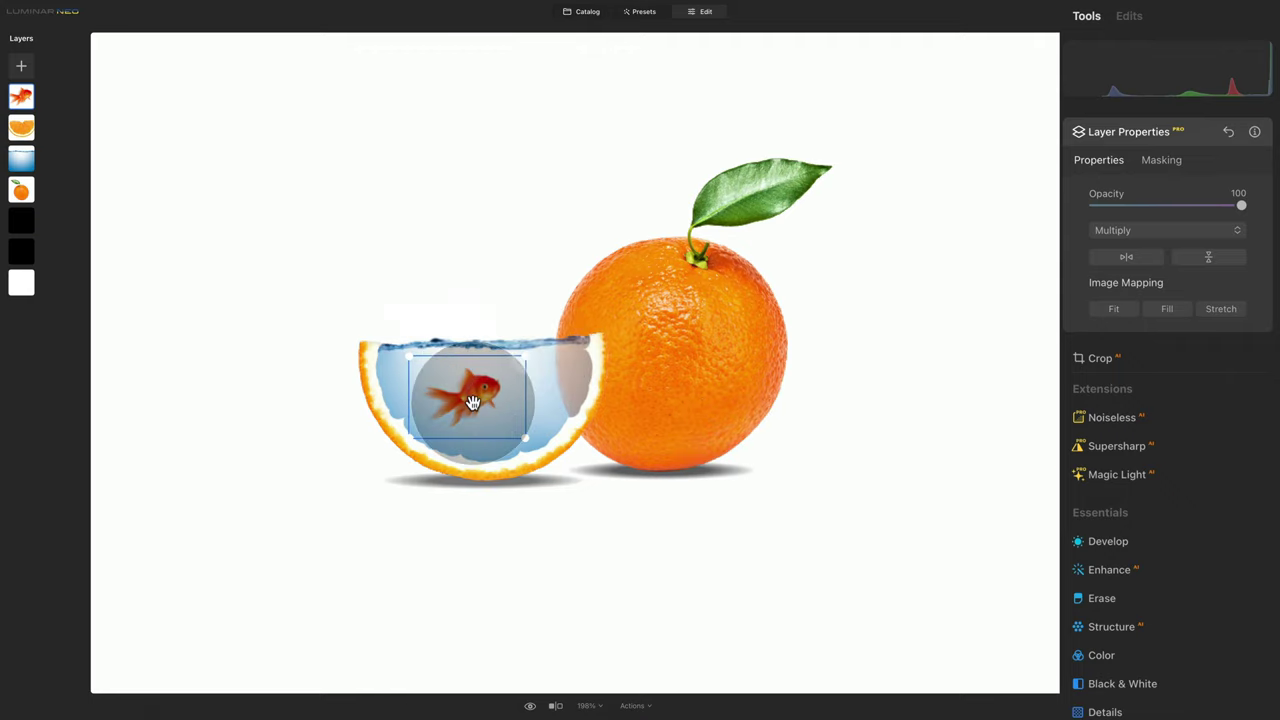
pyautogui.moveTo(473, 401); pyautogui.dragTo(463, 396)
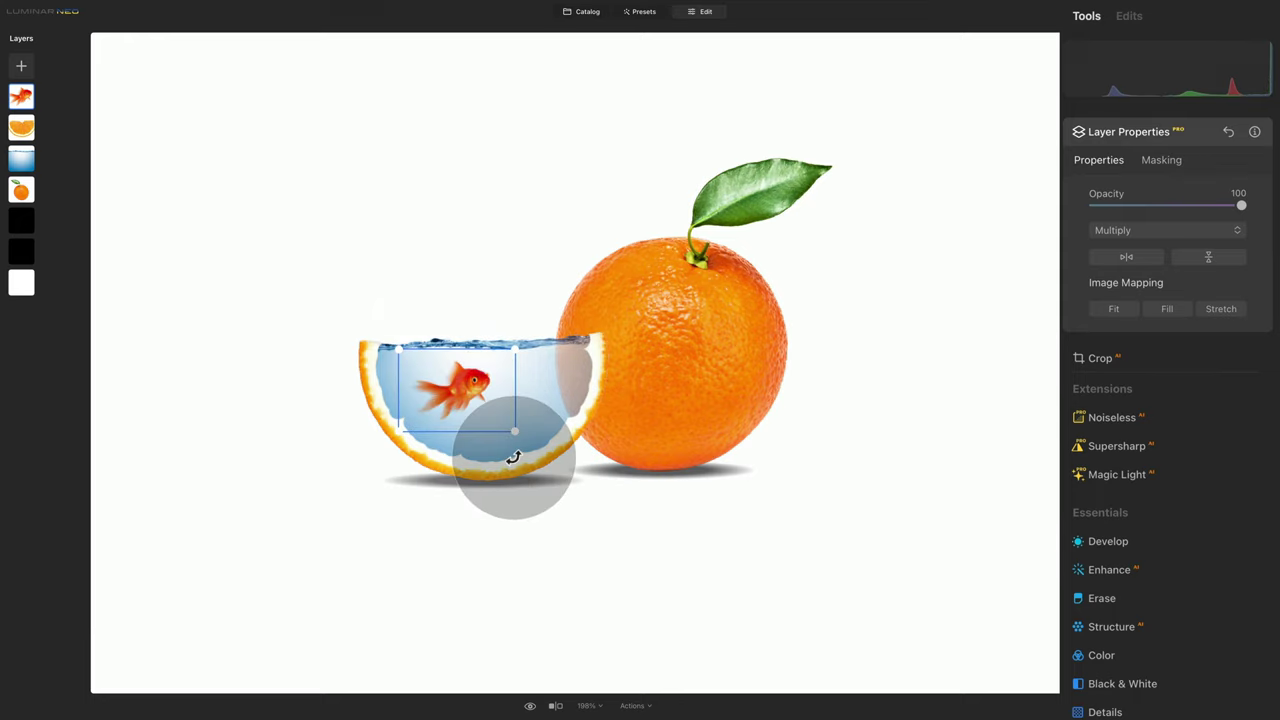
pyautogui.press('Return')
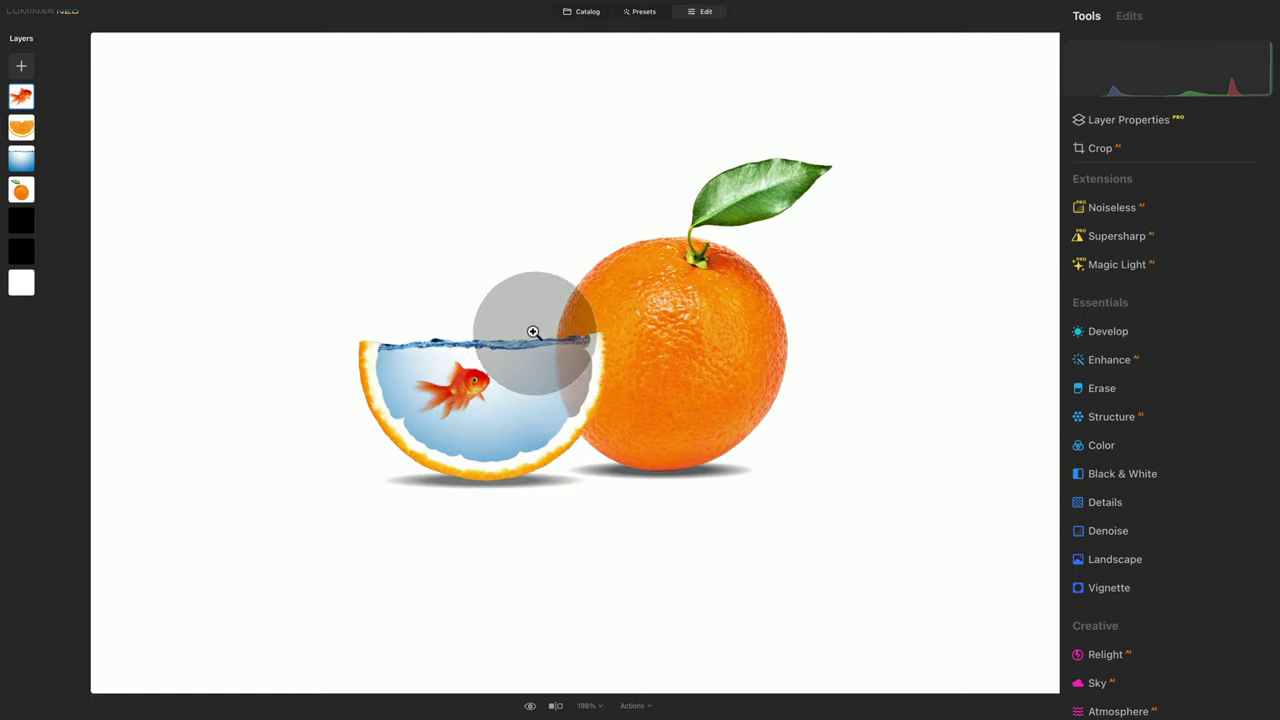
# Set the opacity of the slice's shadow layer to 37 and the whole orange's shadow layer to 42
pyautogui.click(24, 222)
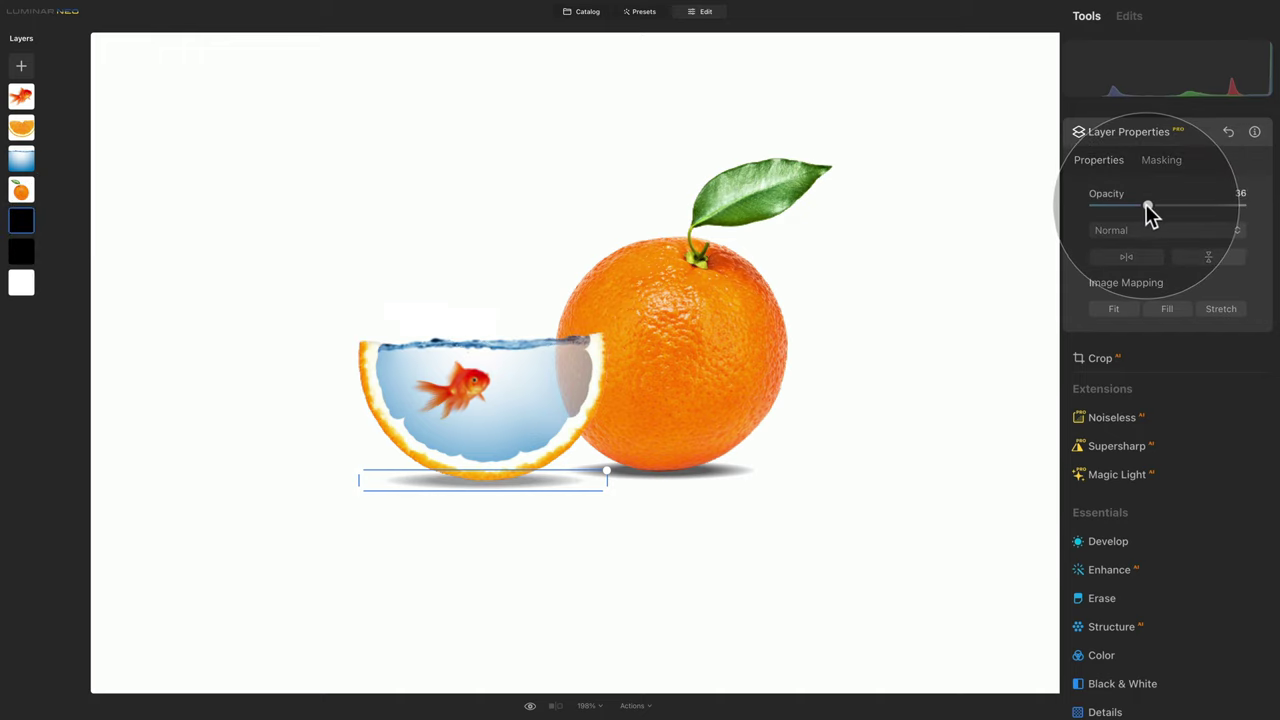
pyautogui.moveTo(1146, 210); pyautogui.dragTo(1148, 212)
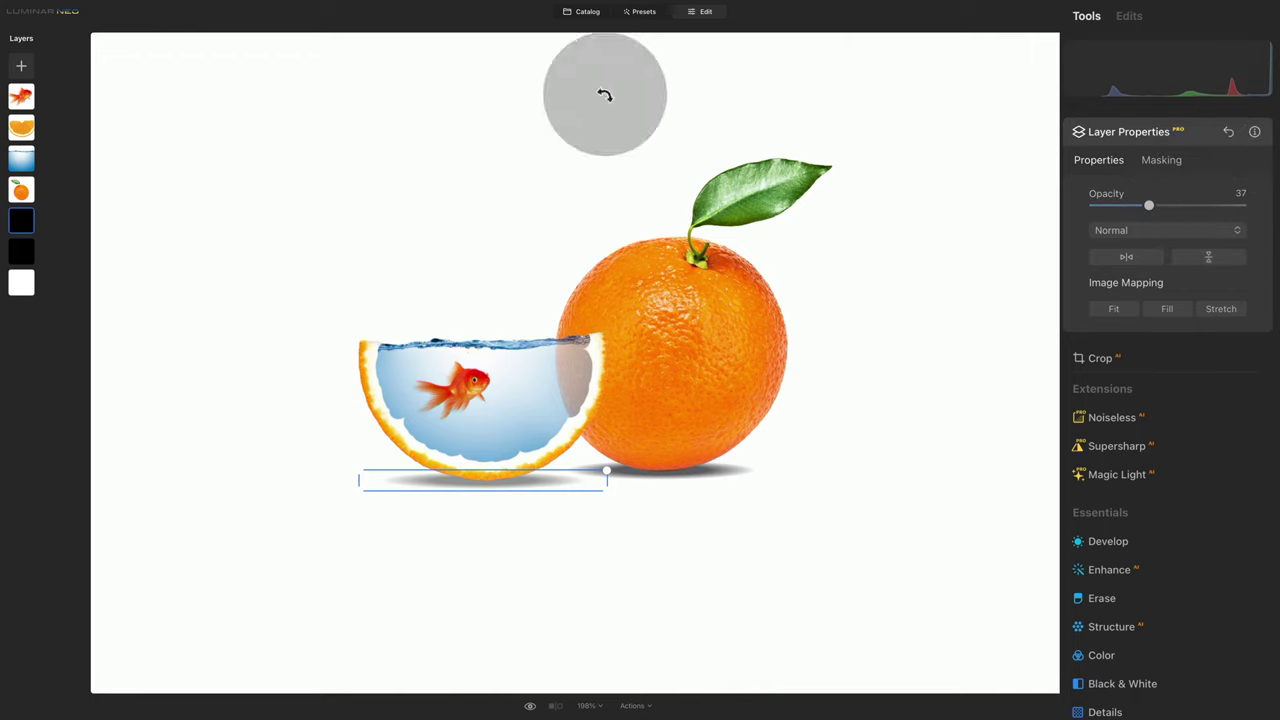
pyautogui.click(24, 254)
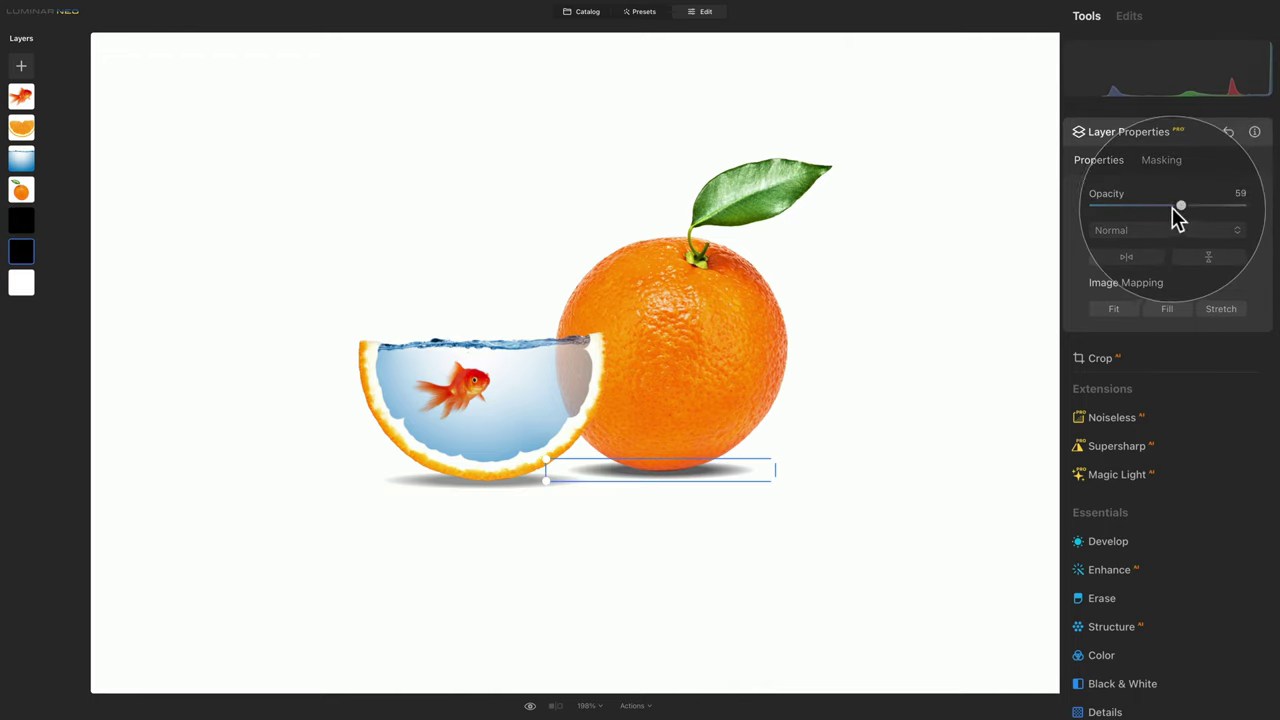
pyautogui.moveTo(1173, 206); pyautogui.dragTo(1158, 207)
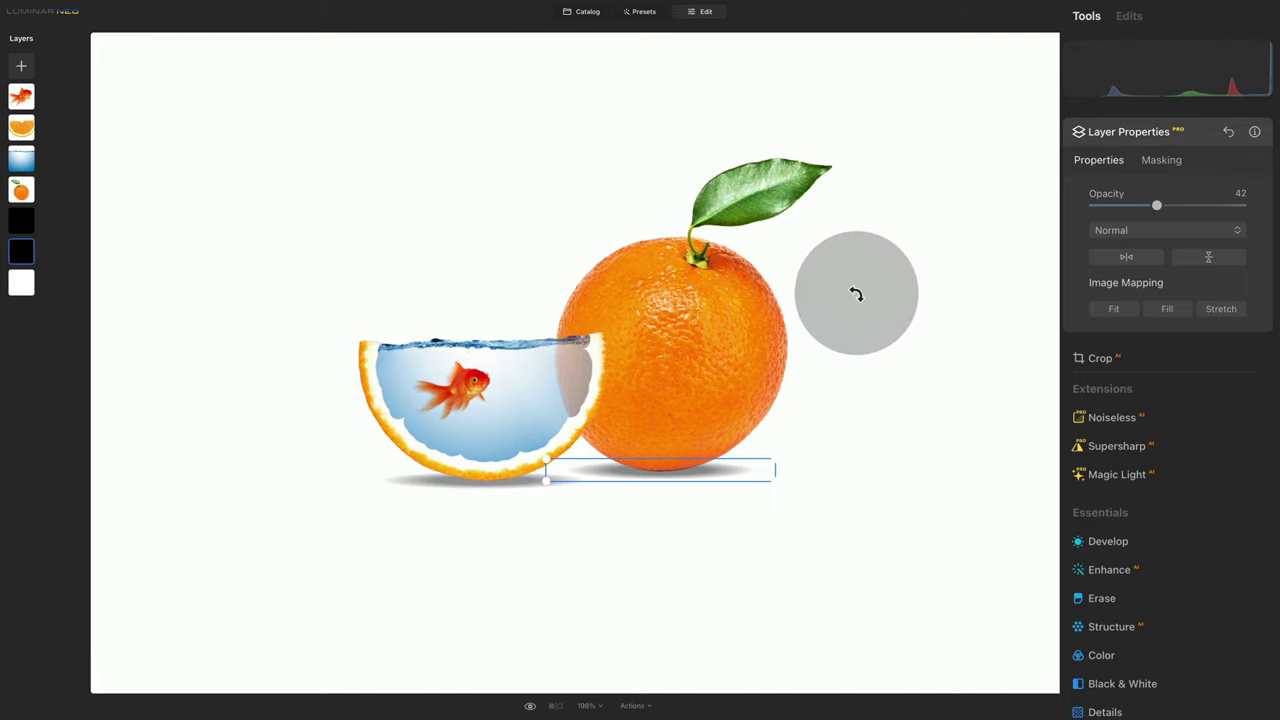
# Crop the composition to a 1:1 square, tightened slightly around the slice and the whole orange
pyautogui.click(1097, 358)
pyautogui.click(1159, 213)
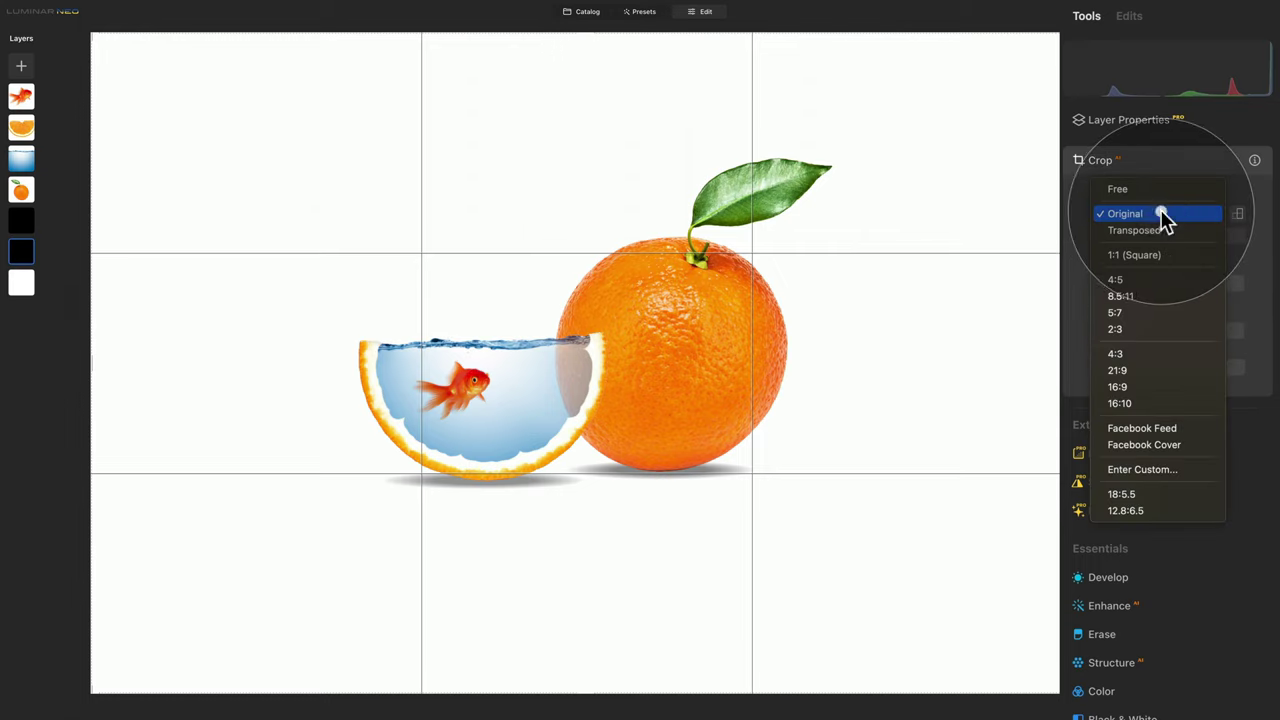
pyautogui.click(1124, 260)
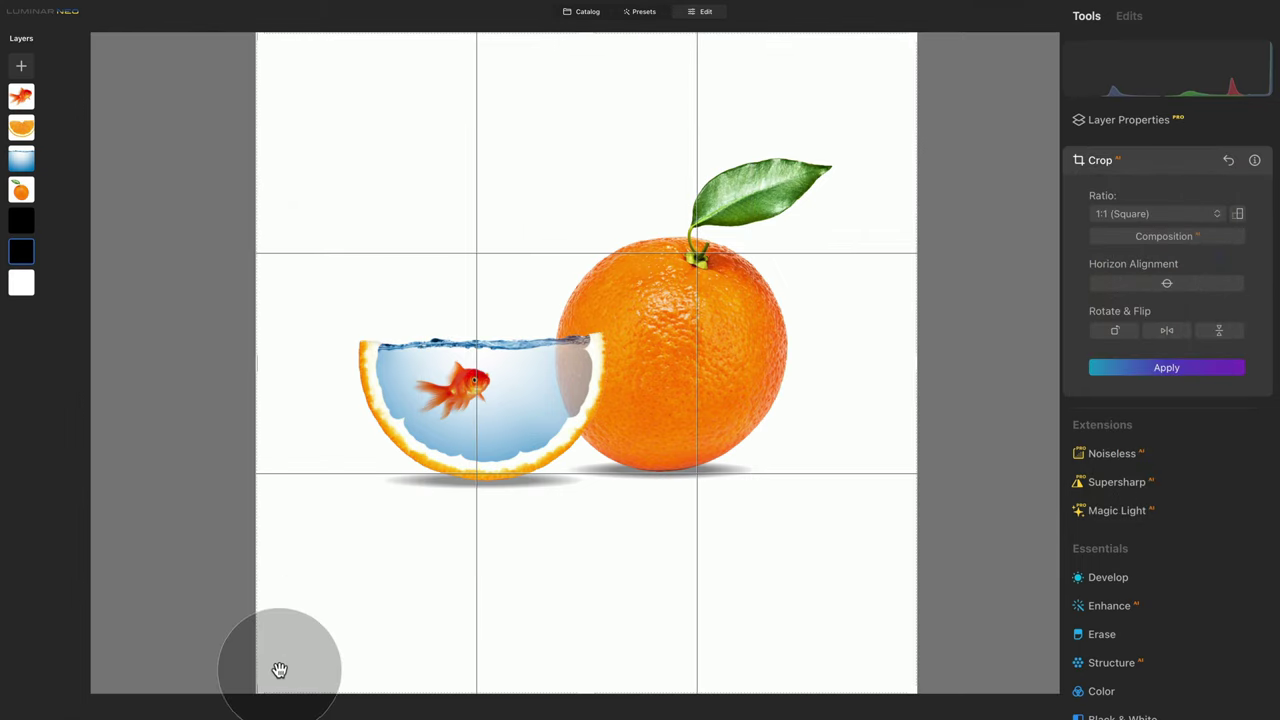
pyautogui.moveTo(257, 689); pyautogui.dragTo(290, 676)
pyautogui.moveTo(654, 386); pyautogui.dragTo(668, 386)
pyautogui.press('Return')
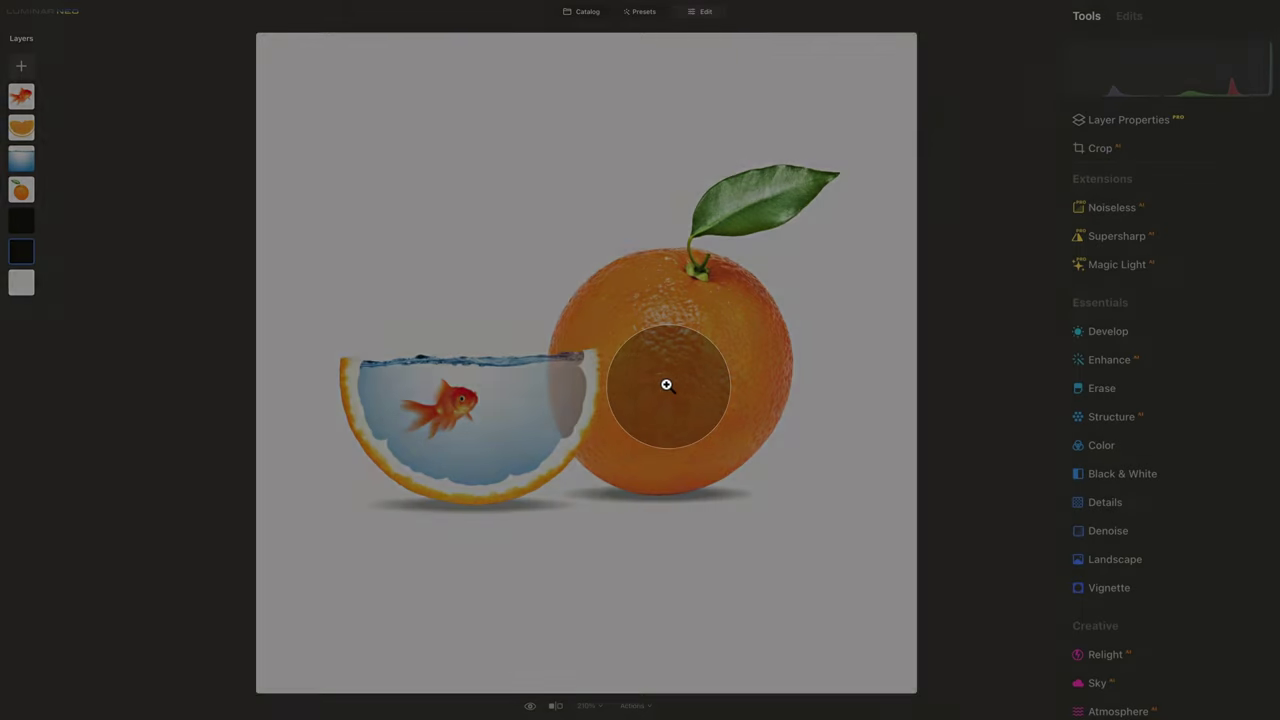